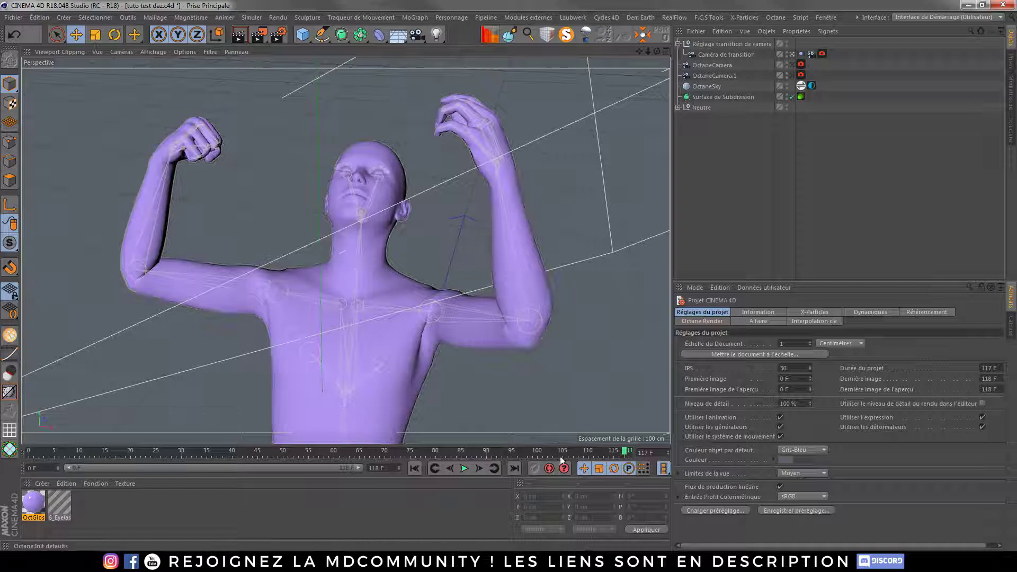
Open the Octane Live Viewer window and place it beside the figure in the viewport
click(577, 562)
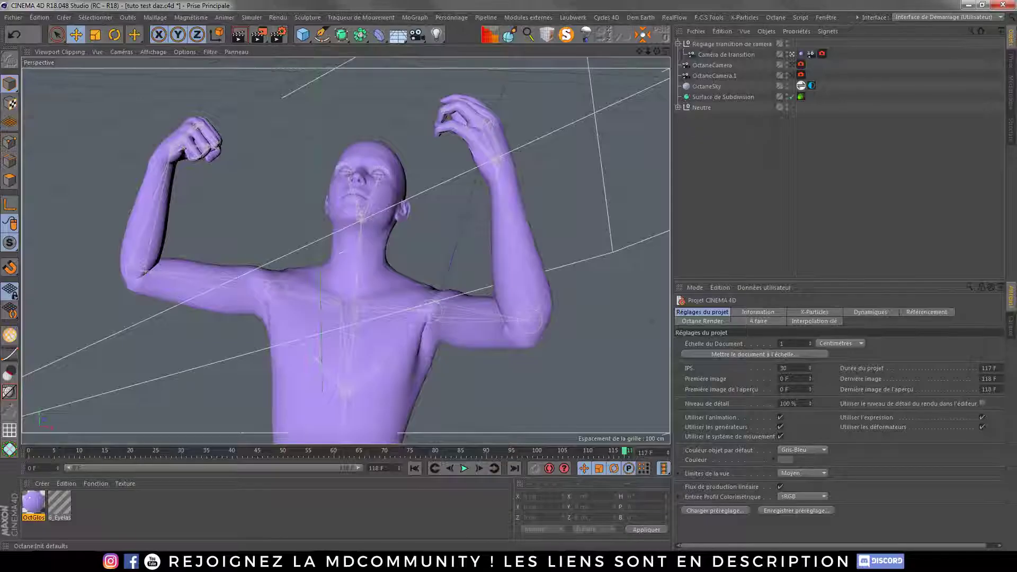
click(773, 17)
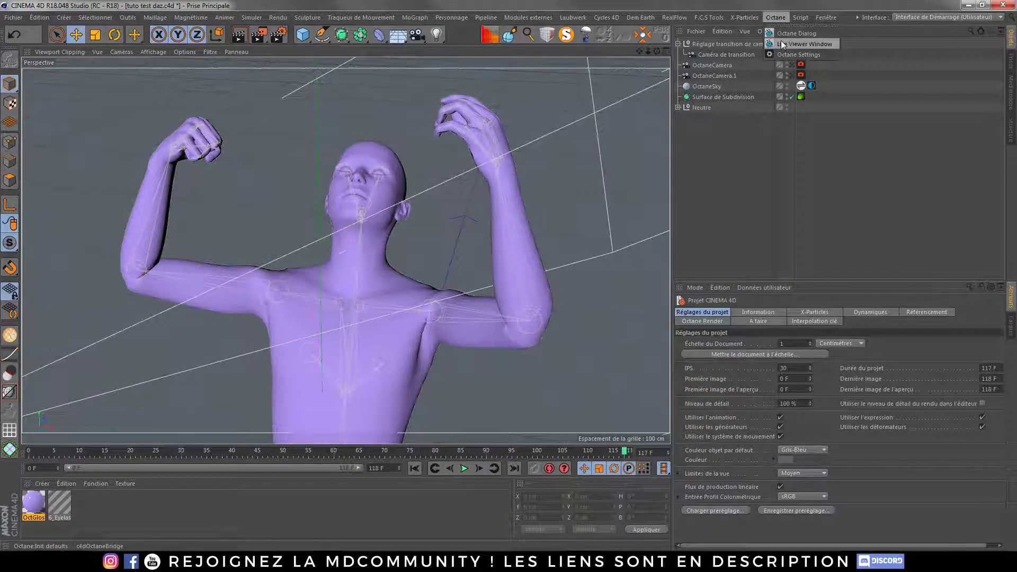
click(780, 44)
drag(315, 202, 692, 133)
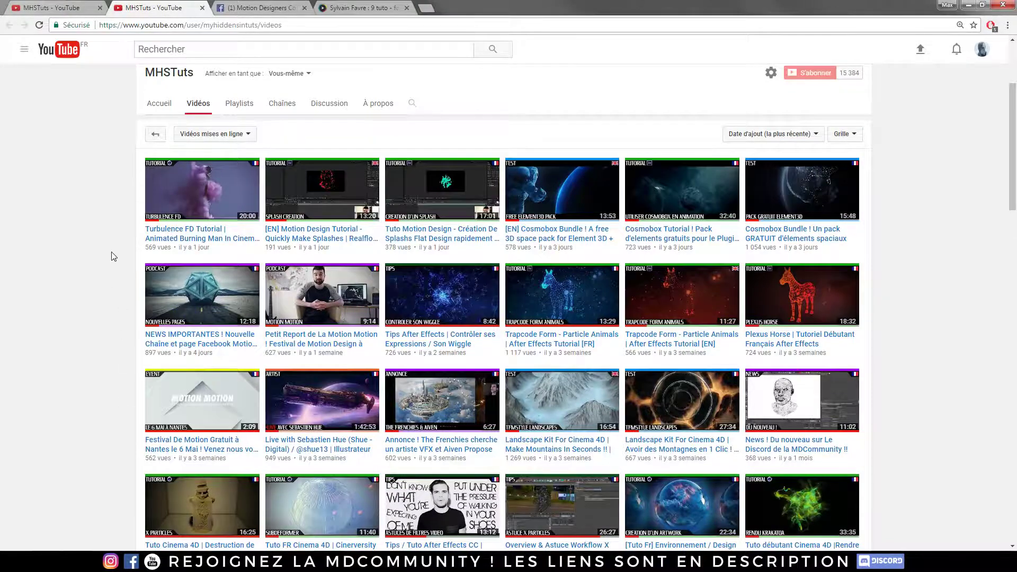
Switch to the browser and look through the MHSTuts YouTube video list for the 3D clothing workflow tutorials
scroll(111, 252, down, 20)
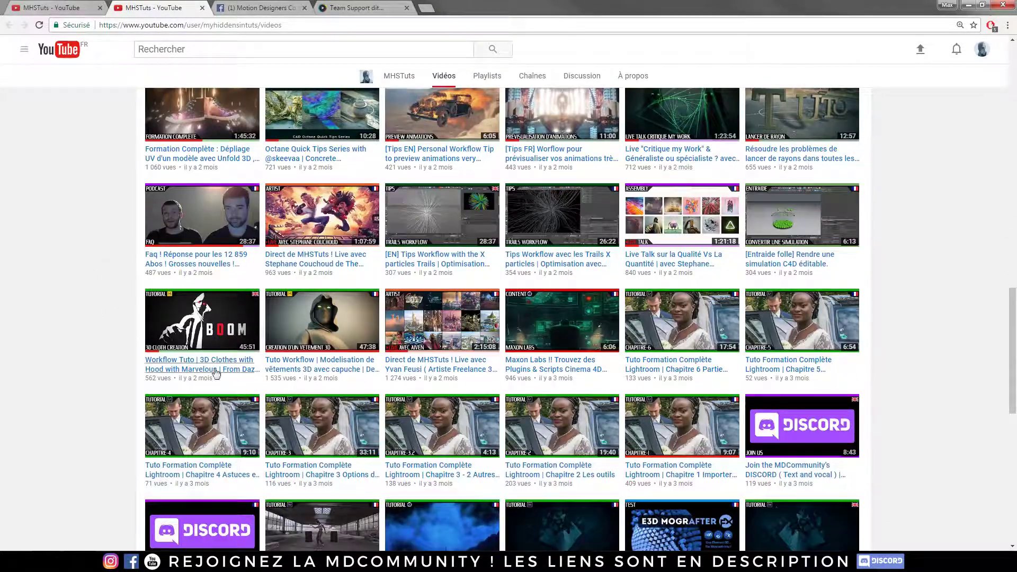
scroll(347, 357, down, 1)
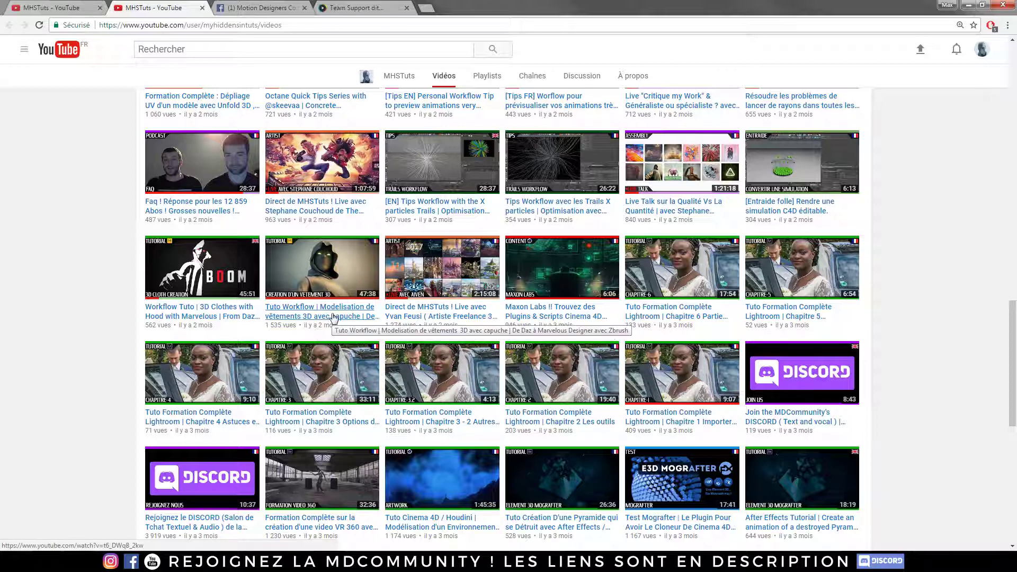
scroll(106, 265, up, 15)
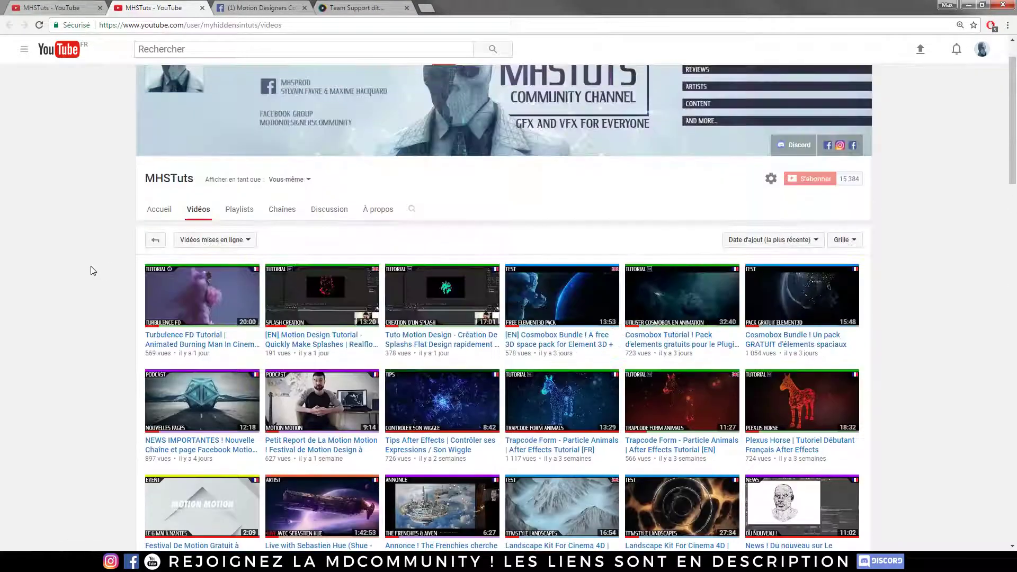
Examine the recent member posts in the Motion Designers Community group on Facebook
click(253, 9)
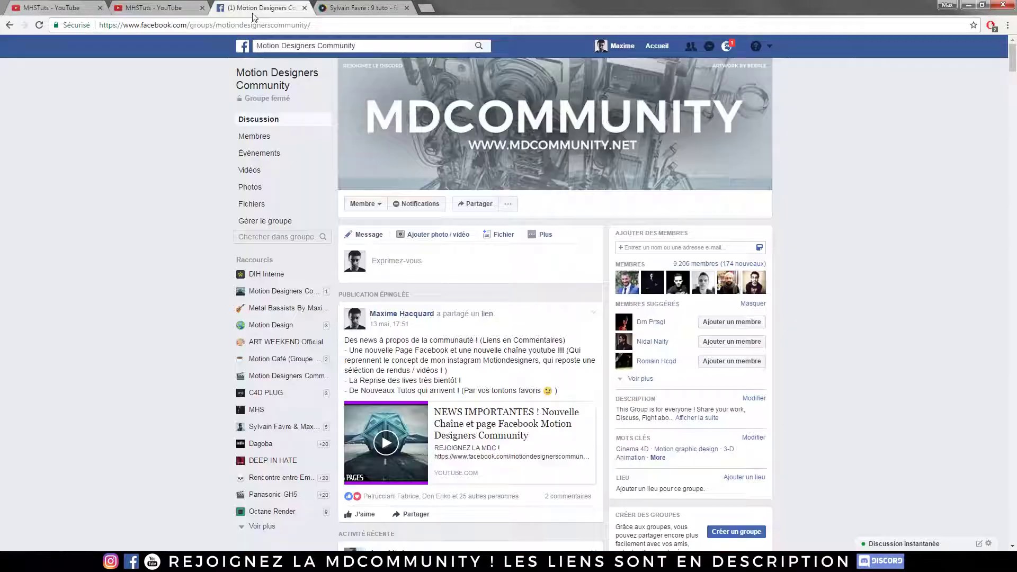
scroll(489, 237, down, 20)
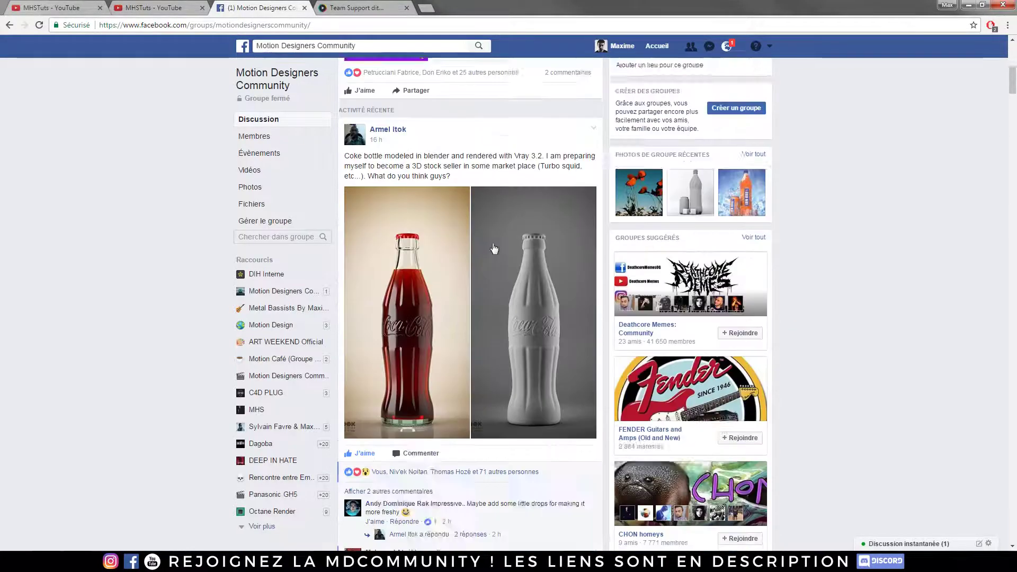
scroll(490, 237, down, 20)
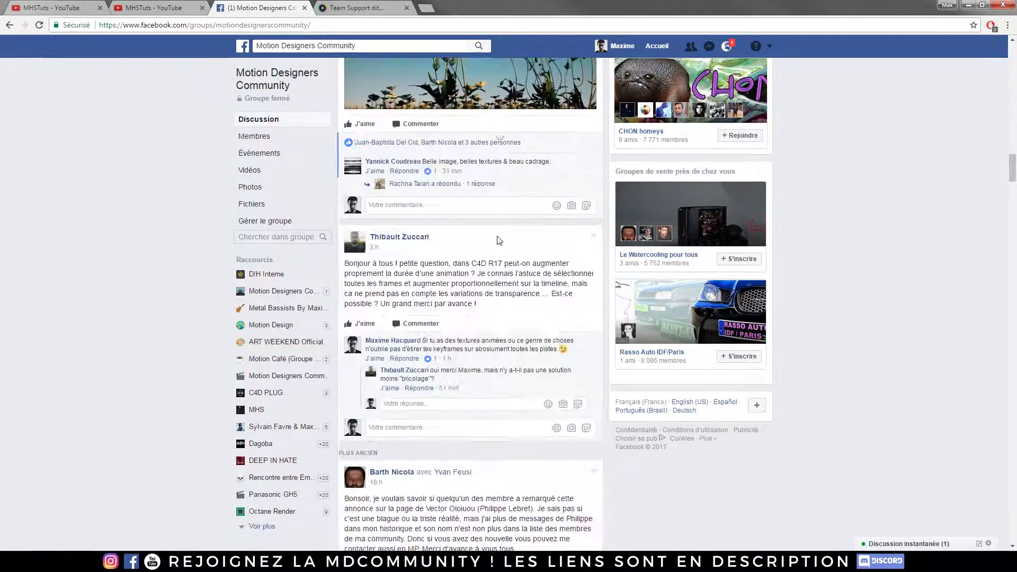
scroll(509, 262, down, 20)
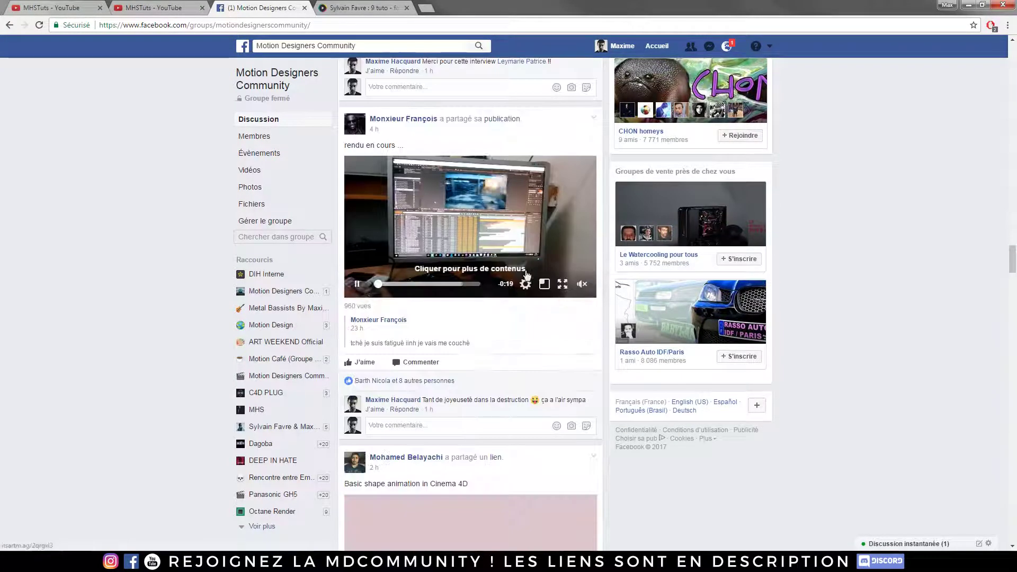
scroll(504, 286, down, 20)
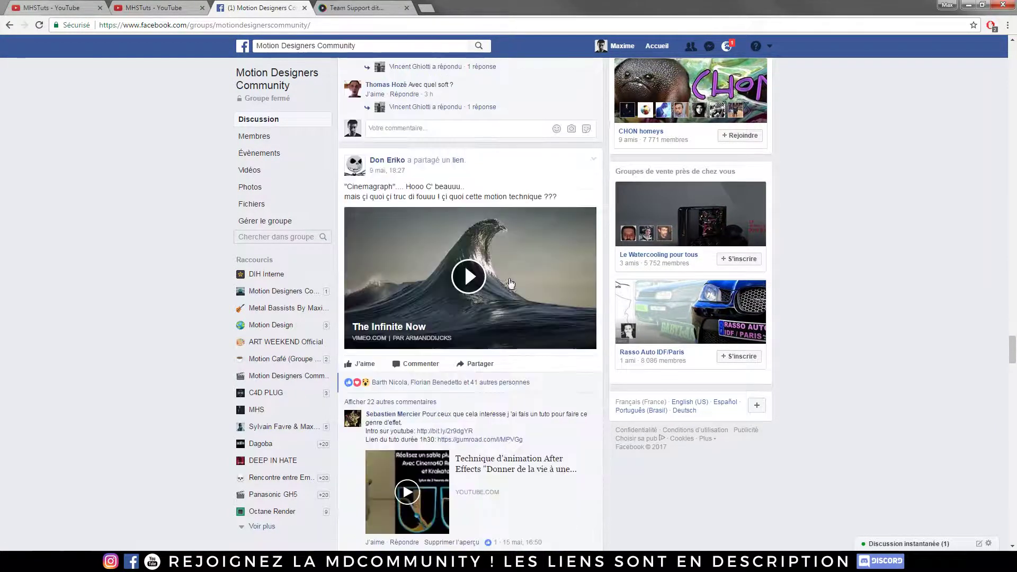
scroll(513, 282, down, 20)
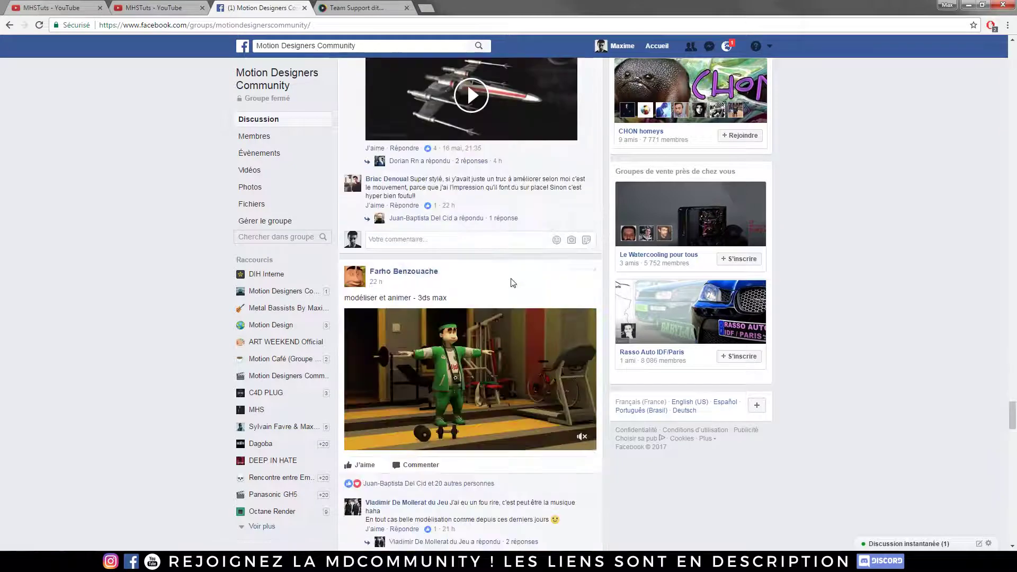
scroll(529, 272, down, 6)
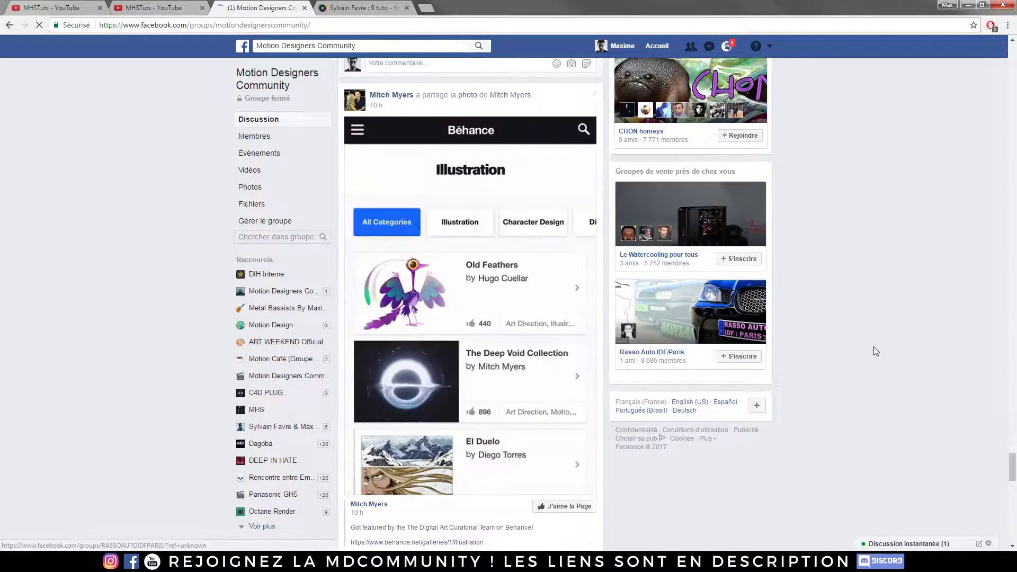
scroll(1003, 373, down, 8)
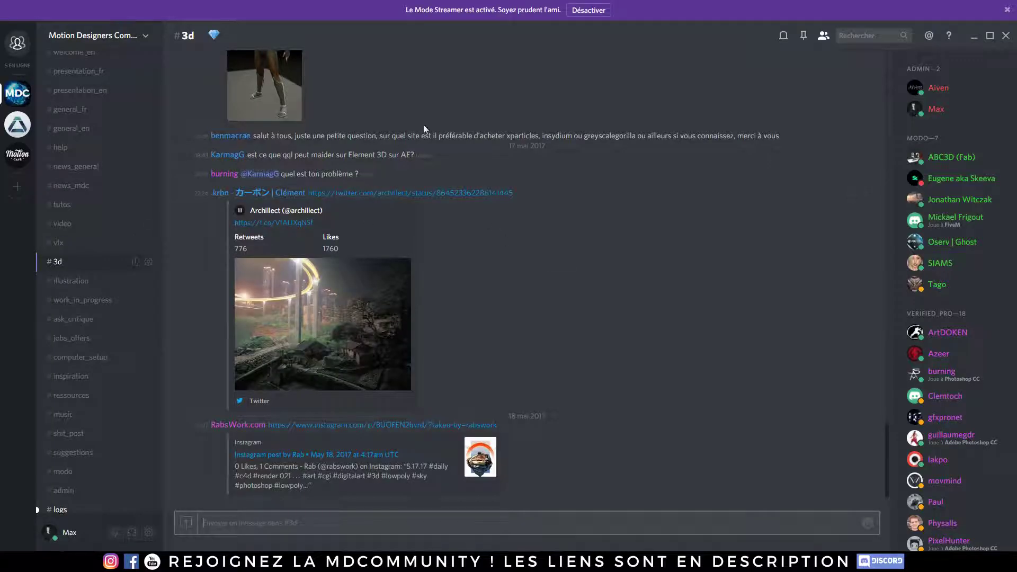
Look through the vfx, general_fr, general_en and help channels of the Motion Designers Community Discord server
click(87, 242)
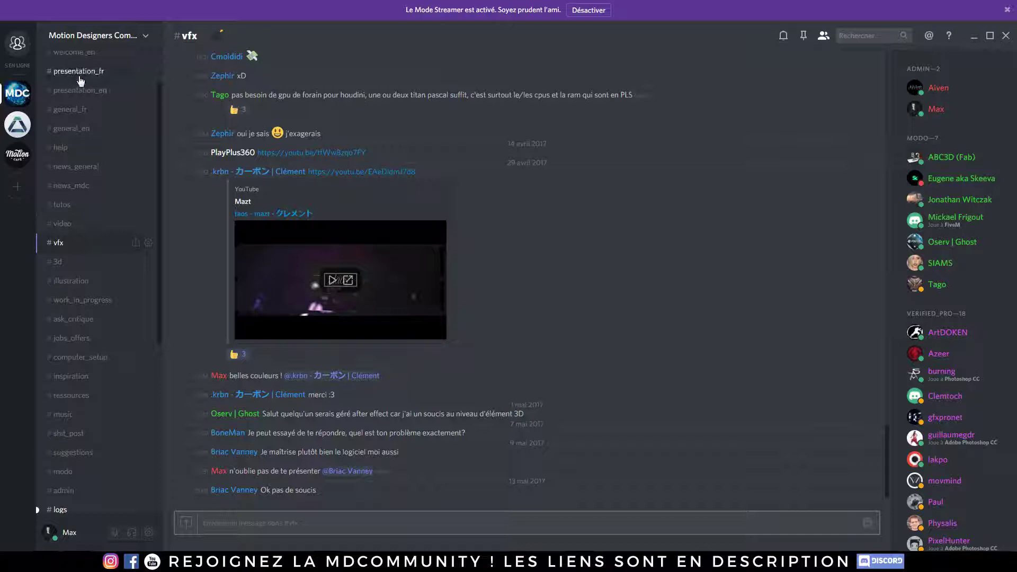
scroll(72, 228, down, 5)
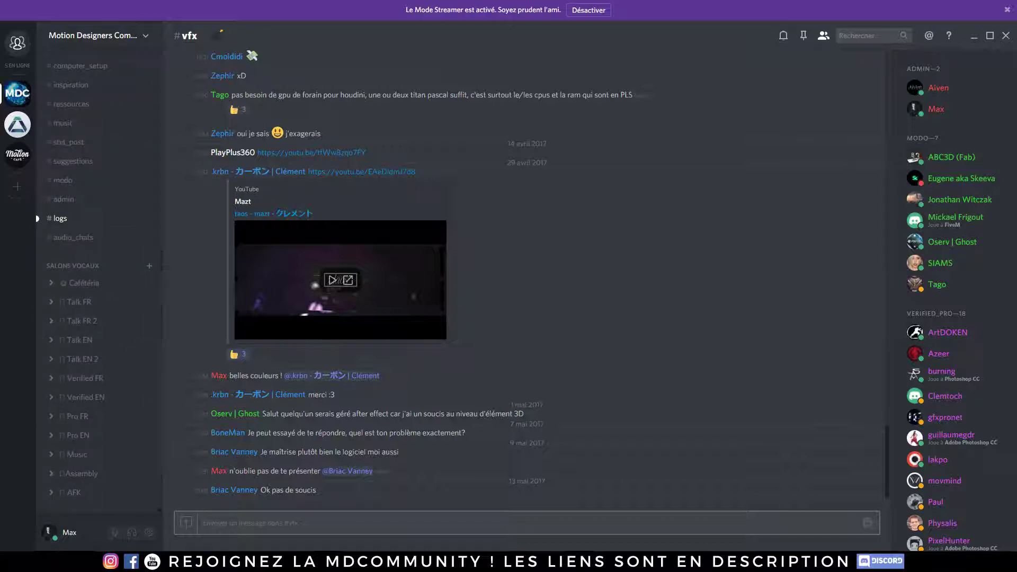
scroll(94, 318, up, 5)
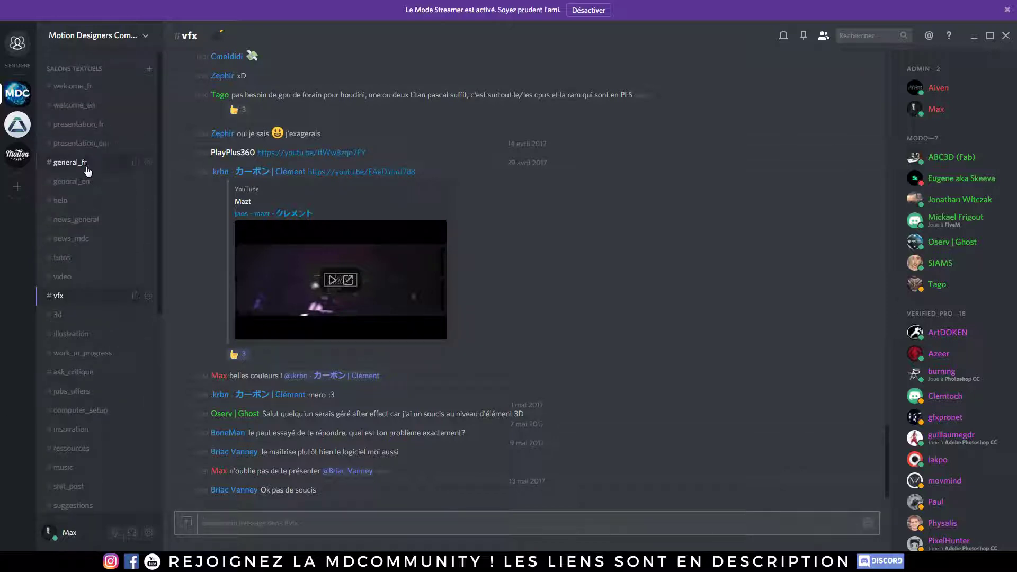
click(87, 163)
click(82, 181)
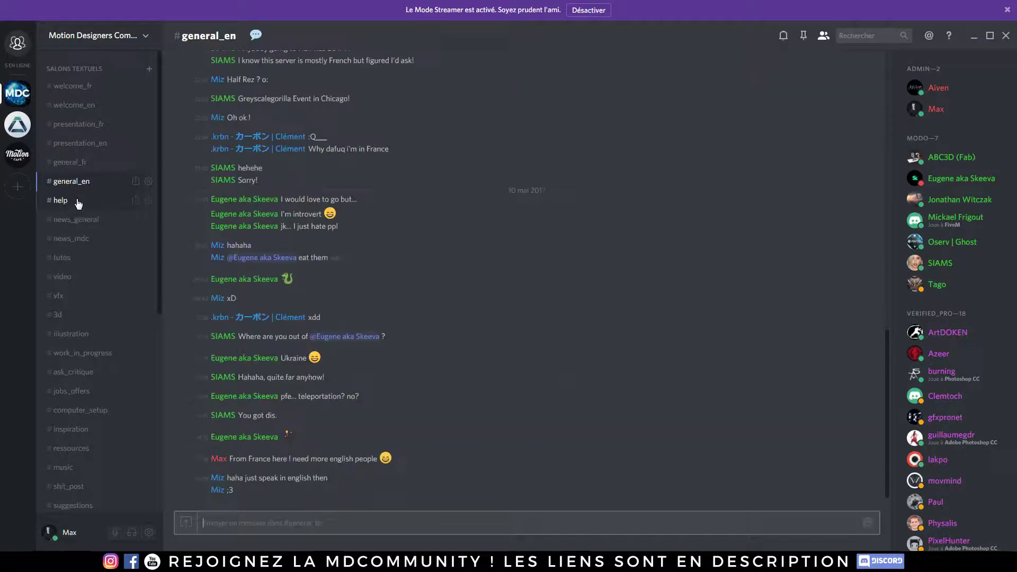
click(74, 204)
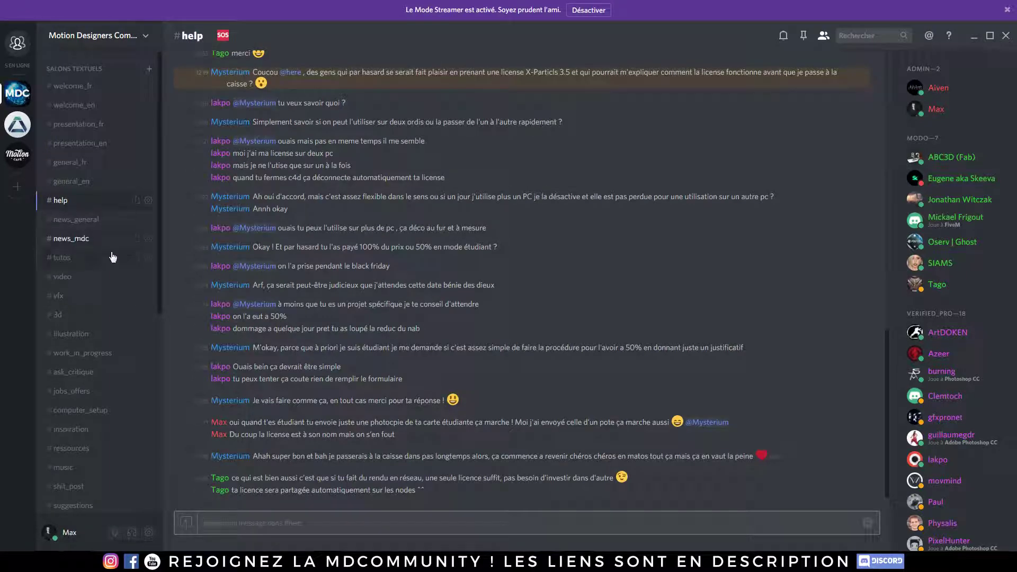
View the tutos, vfx, 3d, ask_critique and jobs_offers channels and the Discord server's member list
click(59, 259)
click(85, 295)
click(72, 317)
click(79, 377)
click(74, 390)
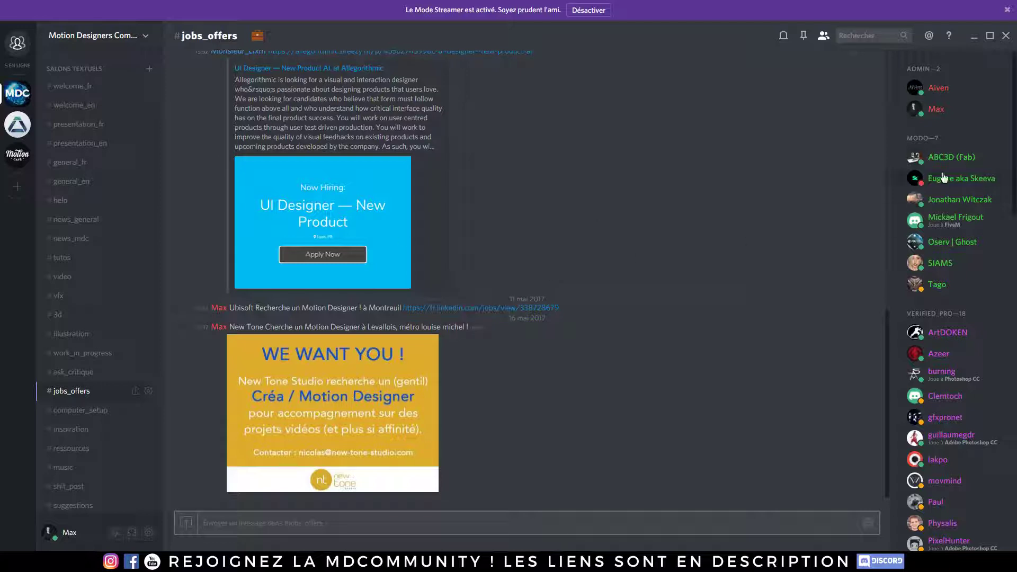
scroll(953, 159, down, 10)
scroll(951, 299, up, 10)
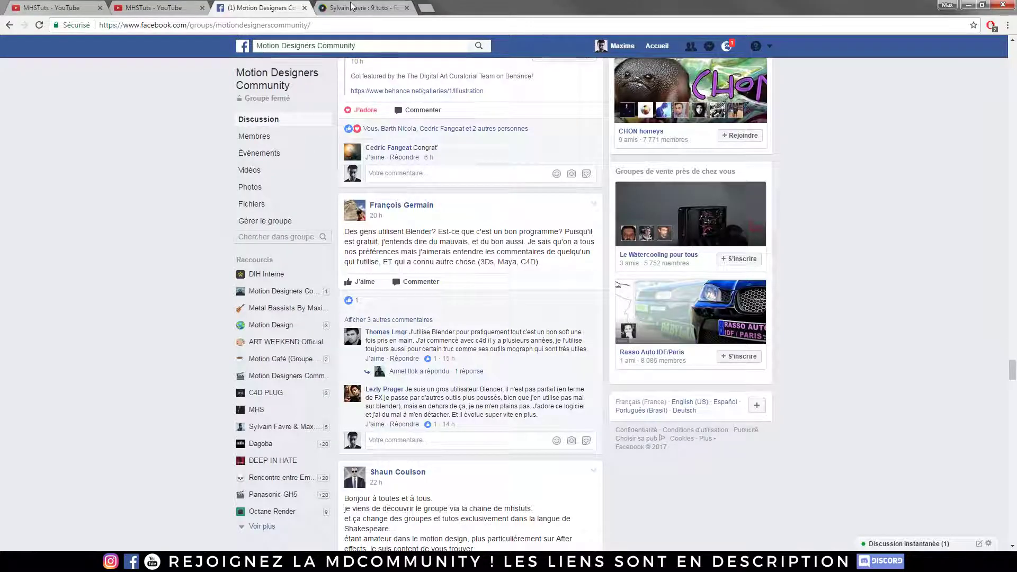
Return to Cinema 4D, move the Live Viewer over the viewport and preview the render at frames 3 and 34
click(351, 6)
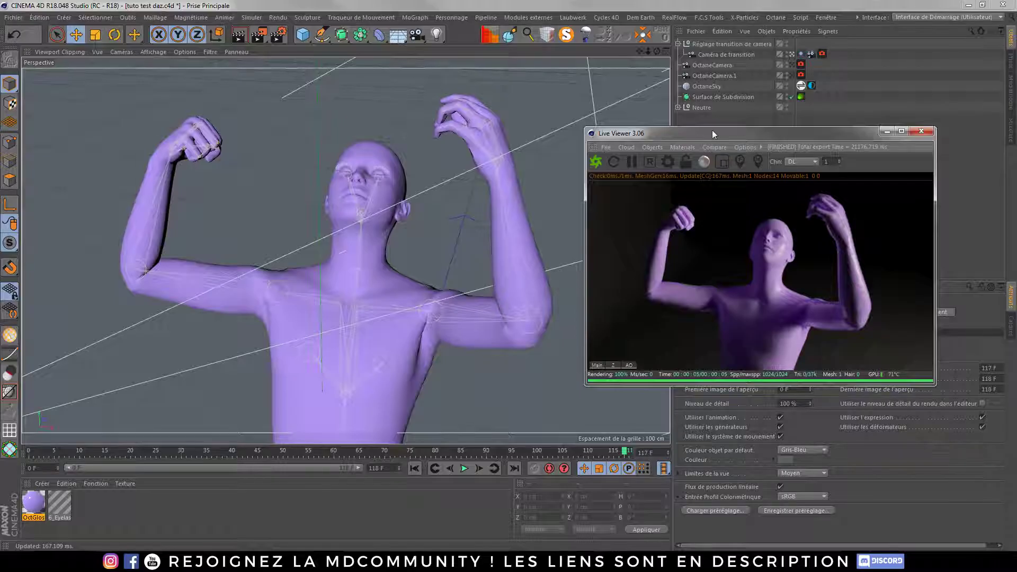
drag(711, 129, 378, 98)
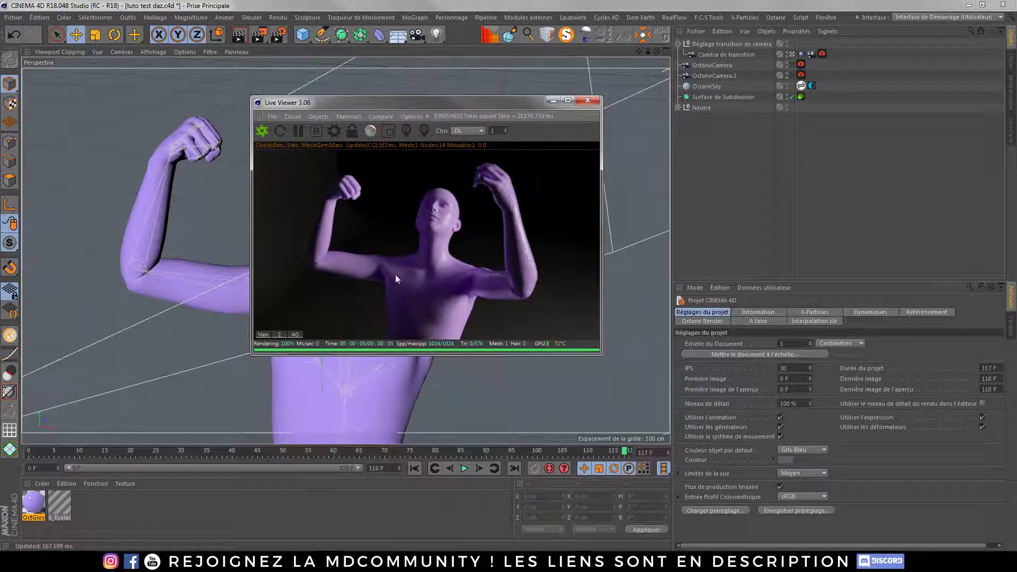
click(45, 452)
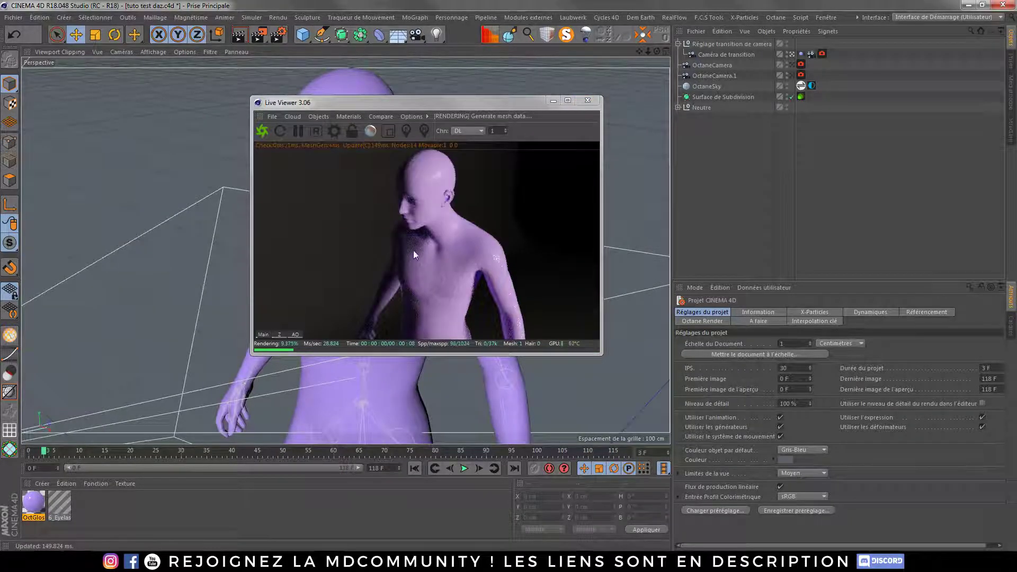
click(203, 451)
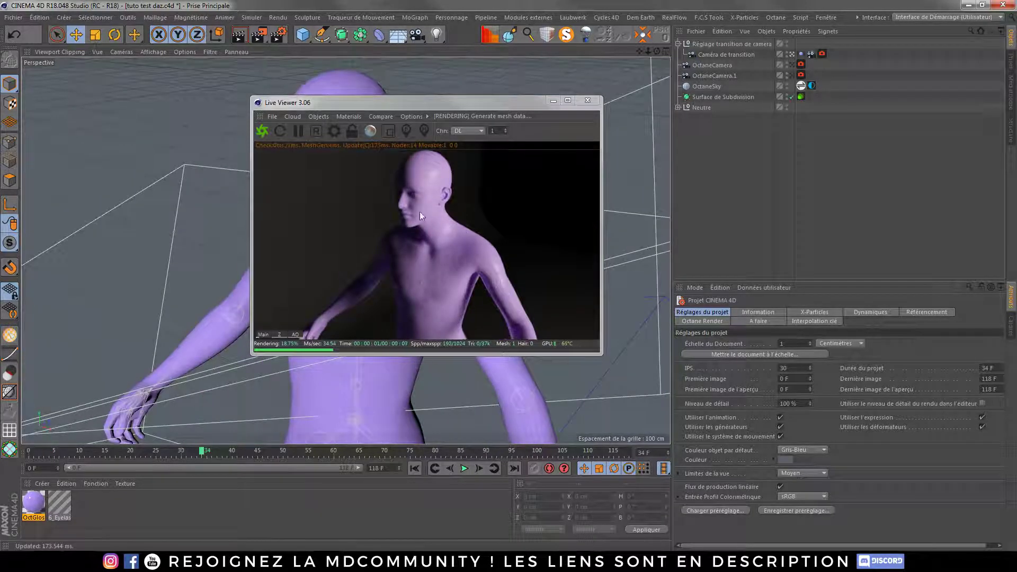
Switch to the browser and examine the trainer's profile and list of published courses on tuto.com
click(106, 561)
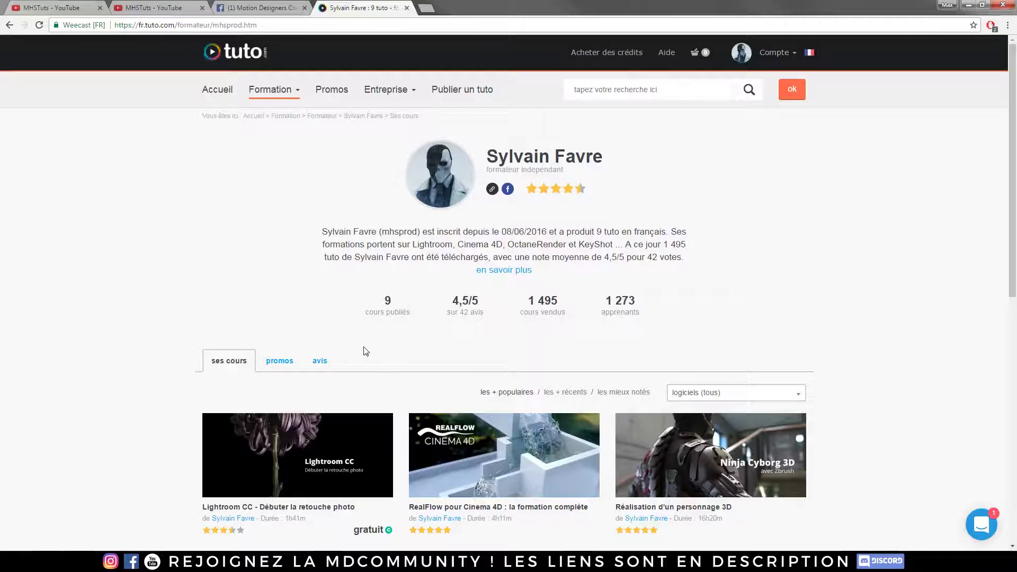
scroll(157, 239, down, 5)
scroll(140, 249, down, 2)
scroll(137, 250, up, 2)
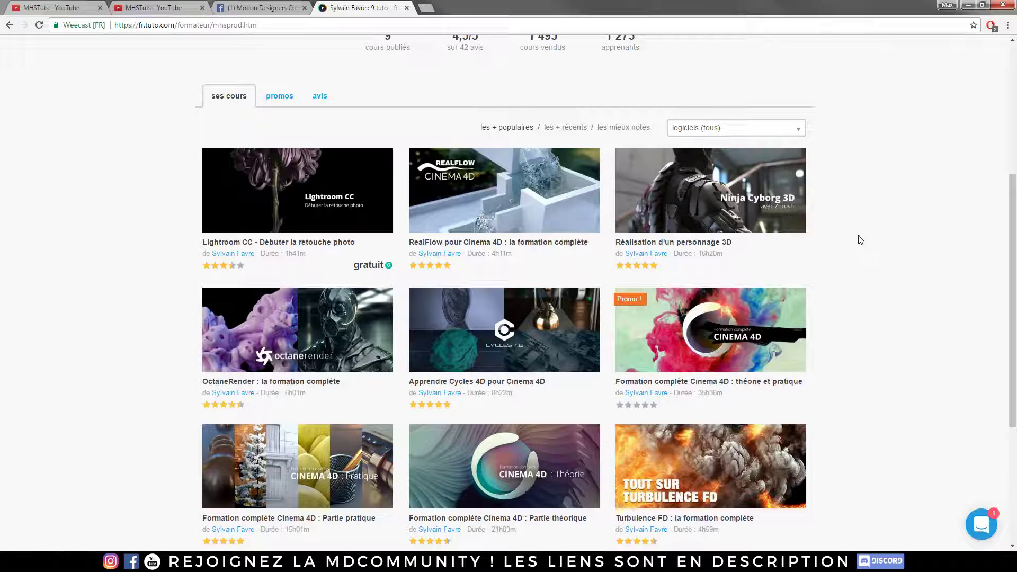
scroll(859, 239, up, 5)
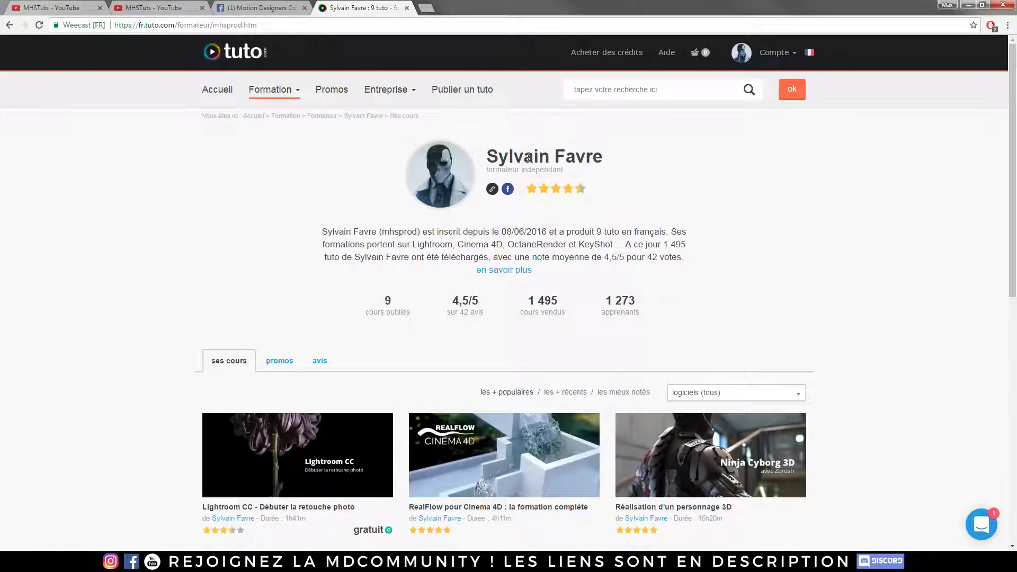
drag(489, 151, 665, 172)
click(665, 172)
scroll(819, 205, down, 6)
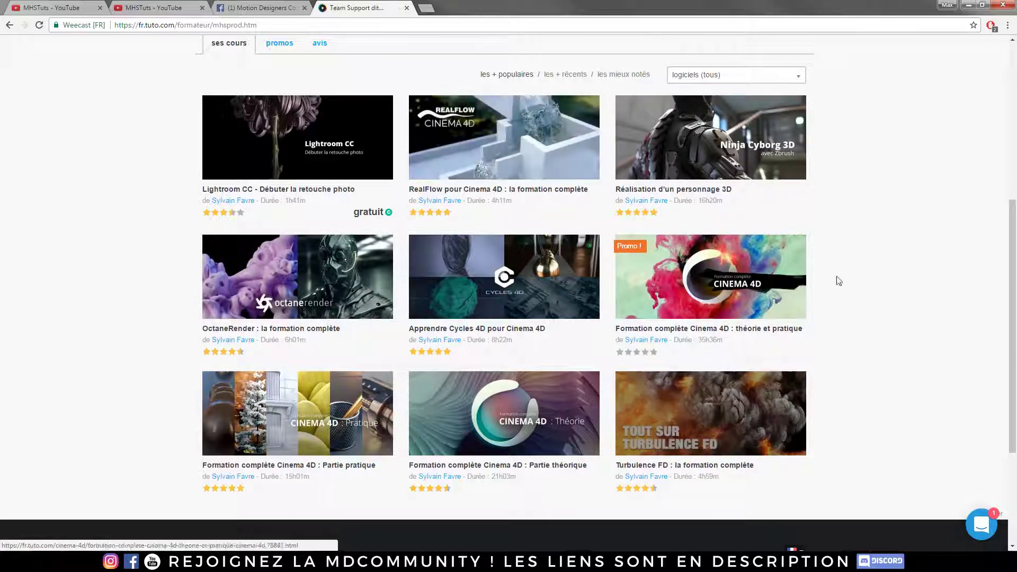
scroll(86, 277, up, 6)
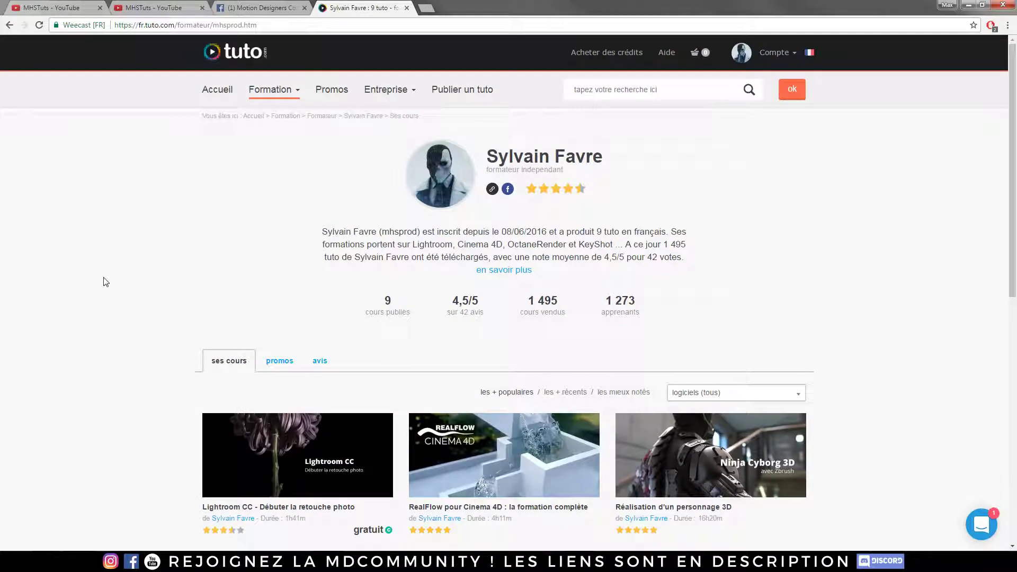
Return to Cinema 4D, close the Octane Live Viewer and set the timeline back to frame 0
click(297, 561)
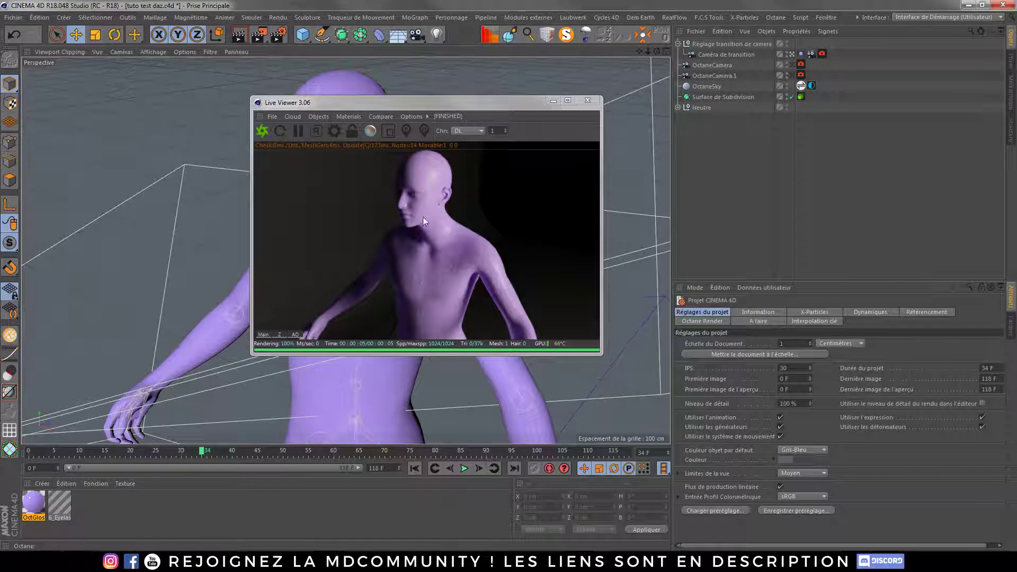
drag(430, 100, 718, 113)
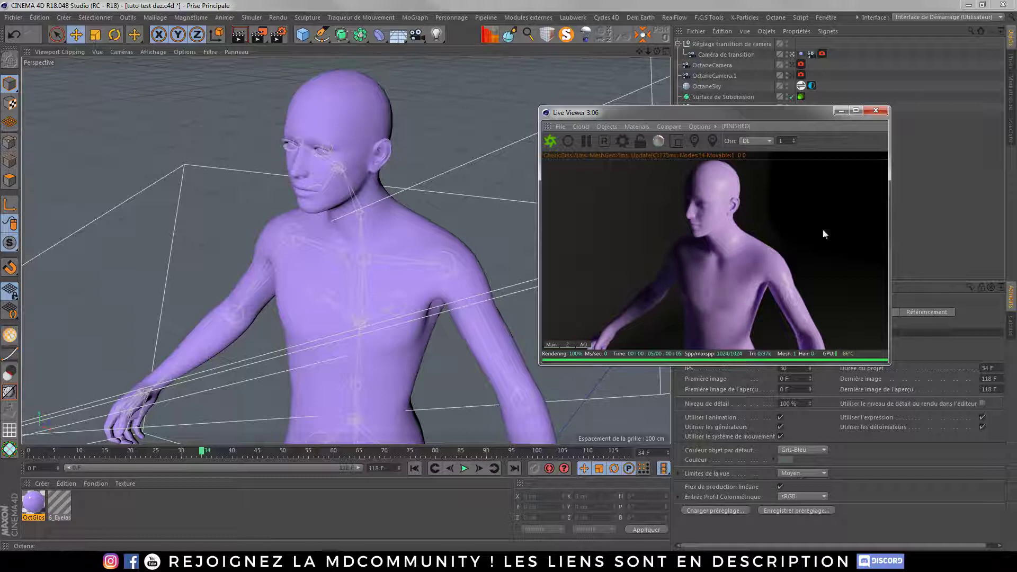
click(877, 112)
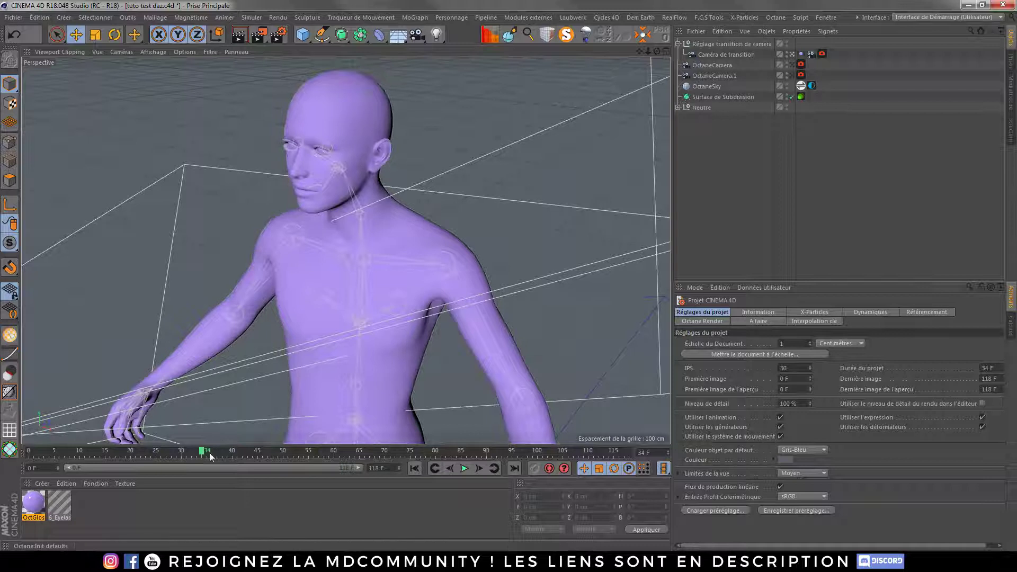
drag(201, 452, 30, 452)
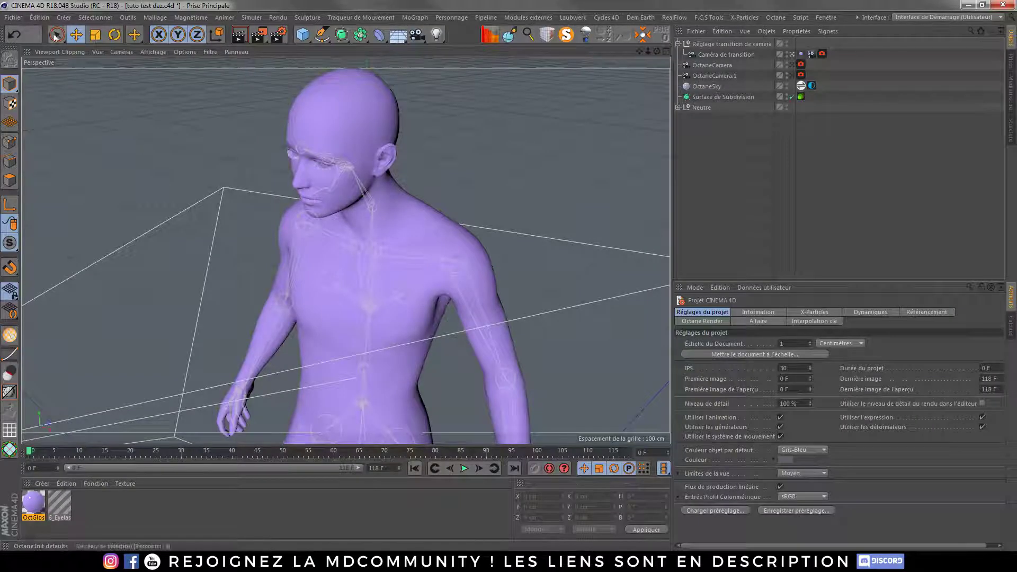
Create a new empty project
click(16, 18)
click(20, 27)
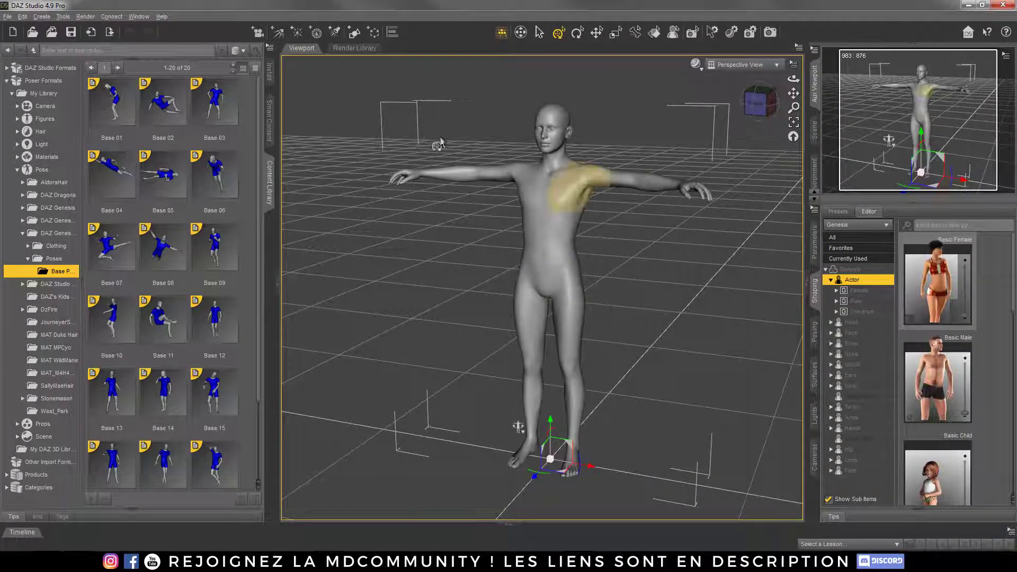
Examine the Smart Content products and tips, return to the Content Library and collapse the Pose folder
click(269, 121)
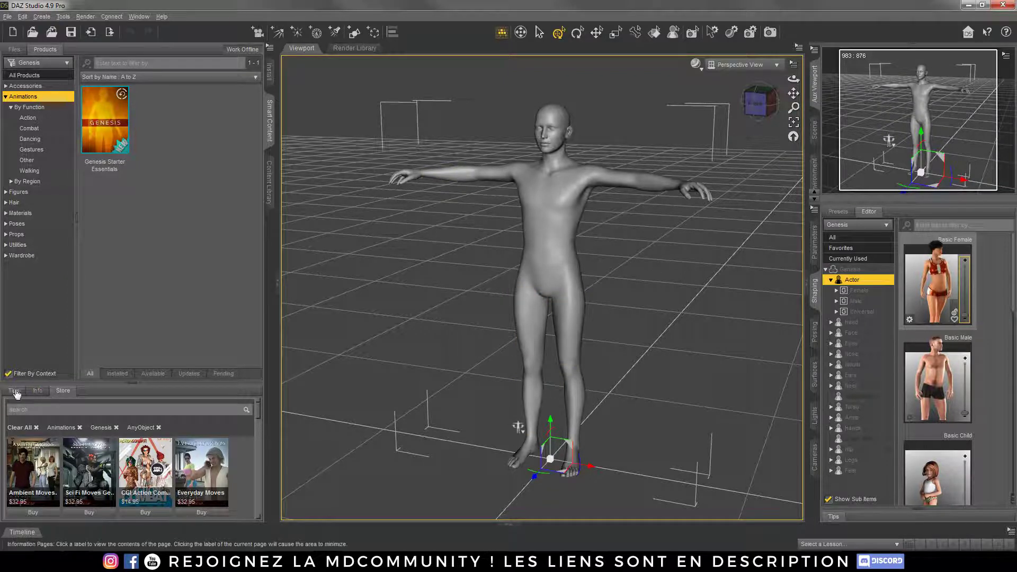
click(15, 391)
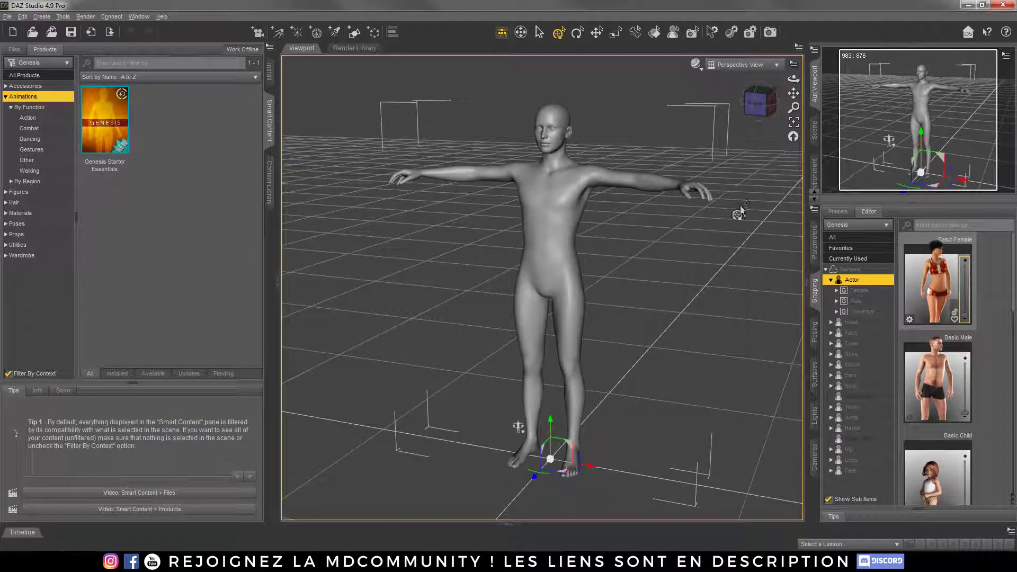
click(271, 182)
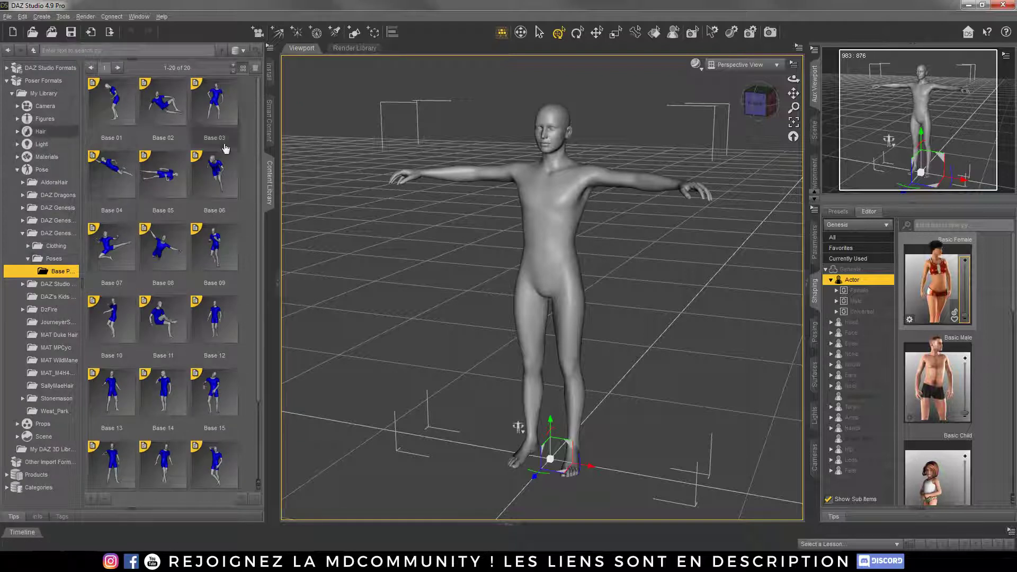
click(17, 169)
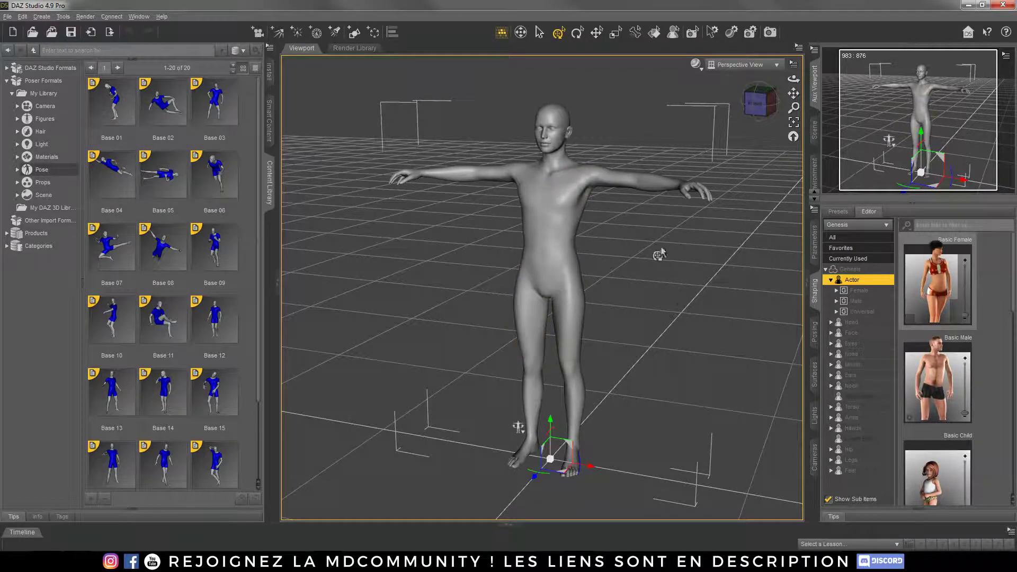
click(761, 104)
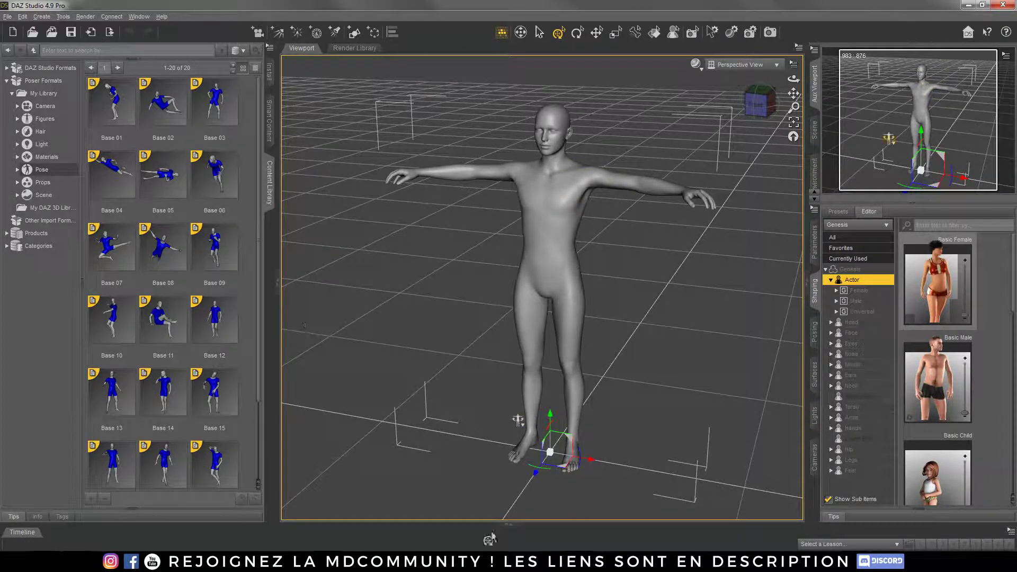
Check that the Timeline pane is enabled, expand it and set the animation's total length to 100 frames
click(29, 533)
click(21, 470)
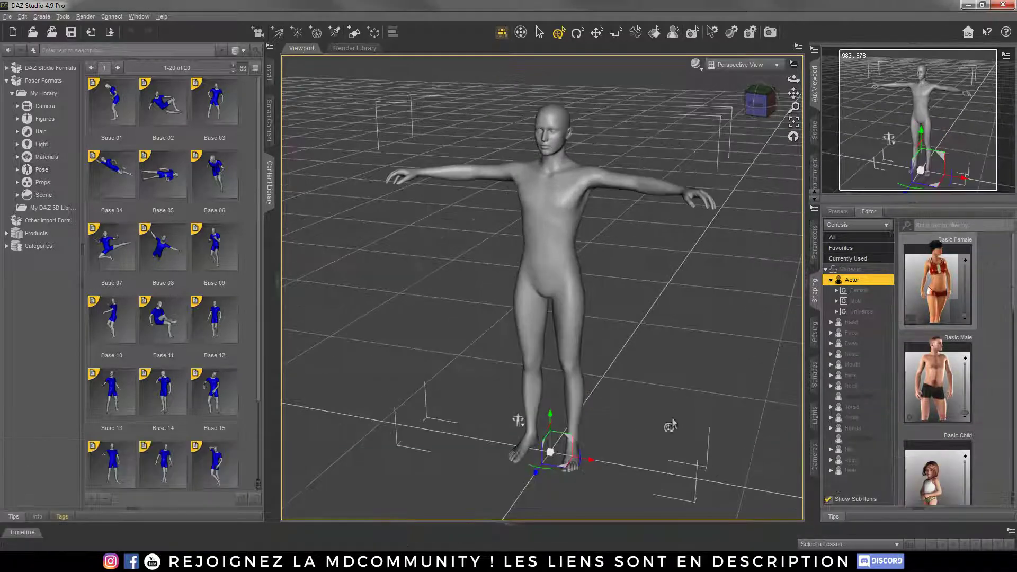
click(146, 18)
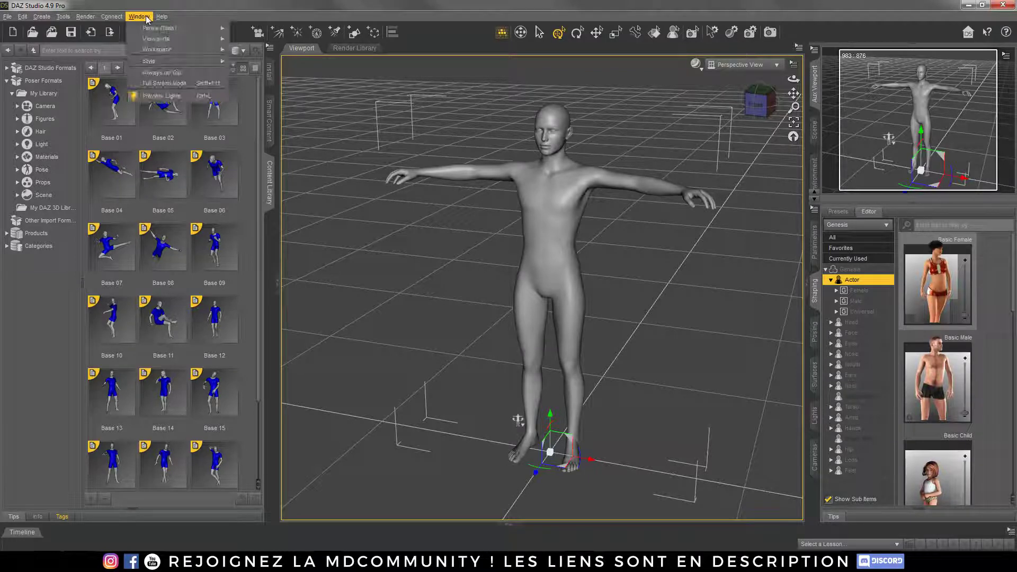
mouse_move(153, 28)
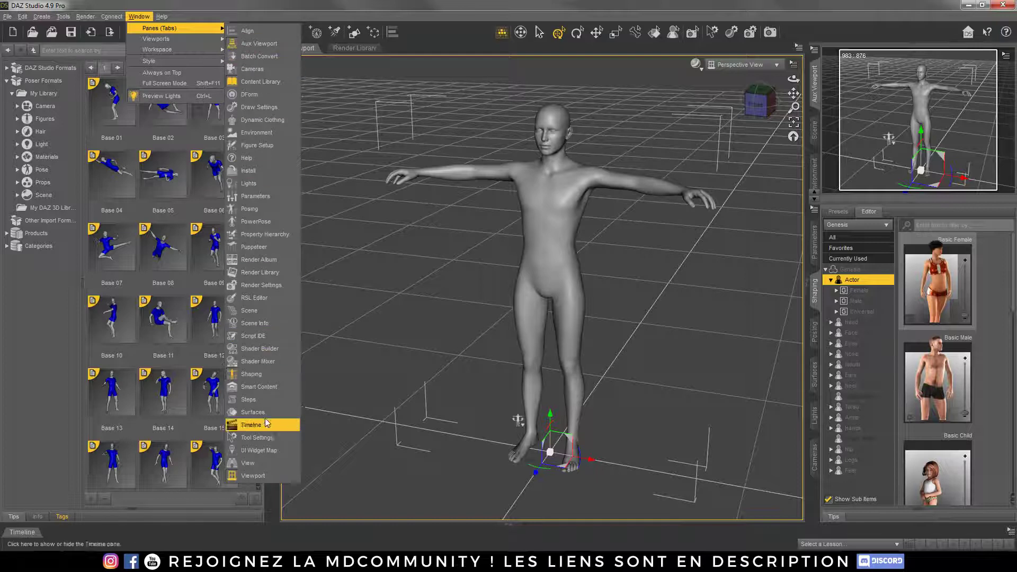
click(31, 532)
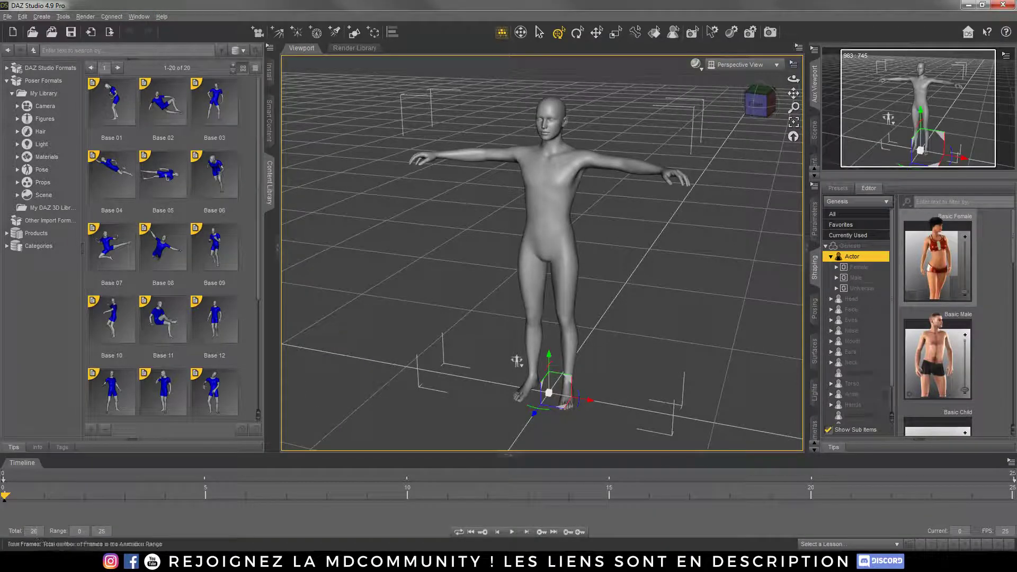
text(100)
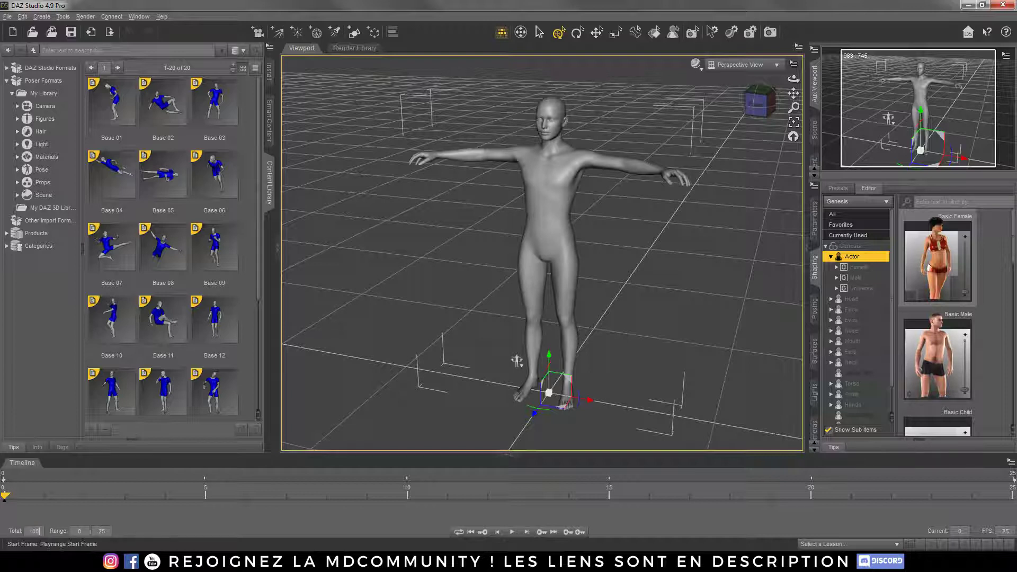
key(Return)
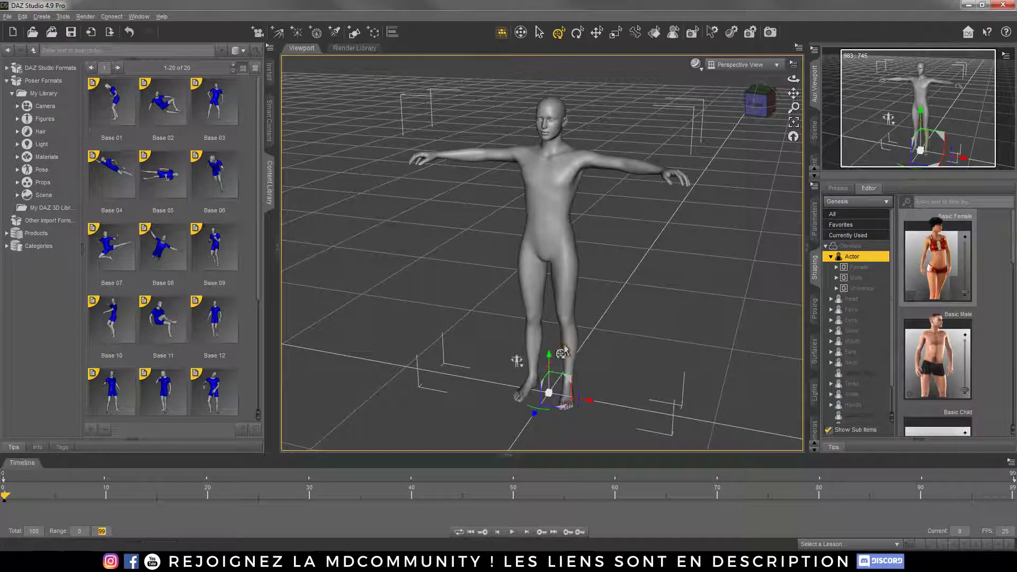
Apply the Base 17 pose to the Genesis figure and create a keyframe at frame 0
scroll(248, 355, down, 3)
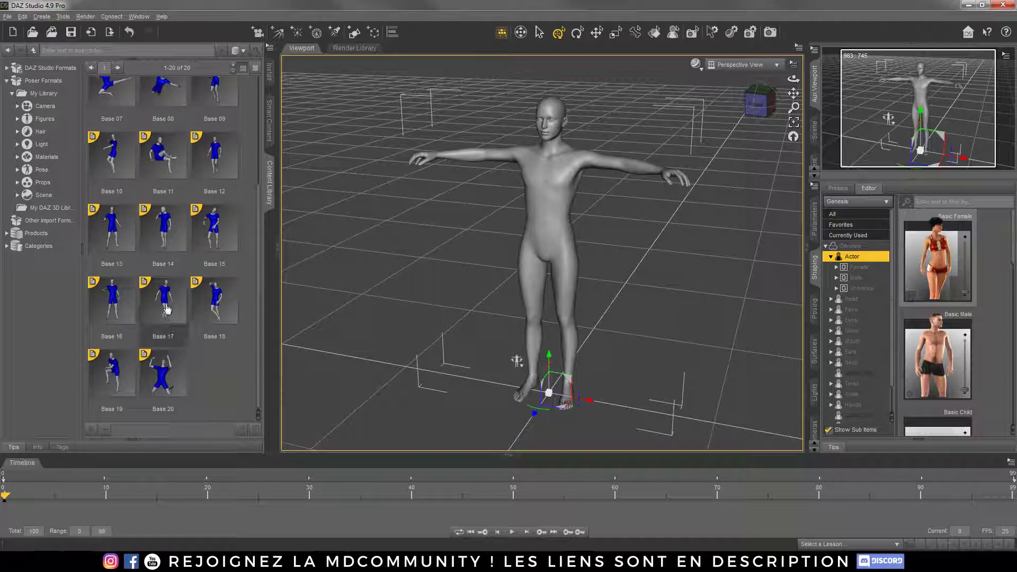
mouse_move(166, 309)
click(165, 309)
drag(164, 309, 589, 166)
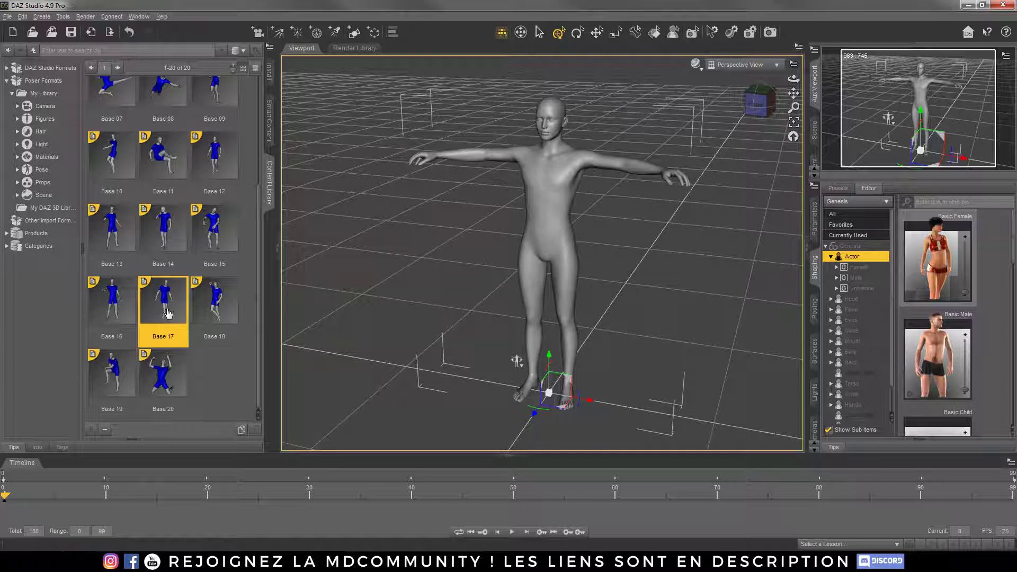
mouse_move(167, 314)
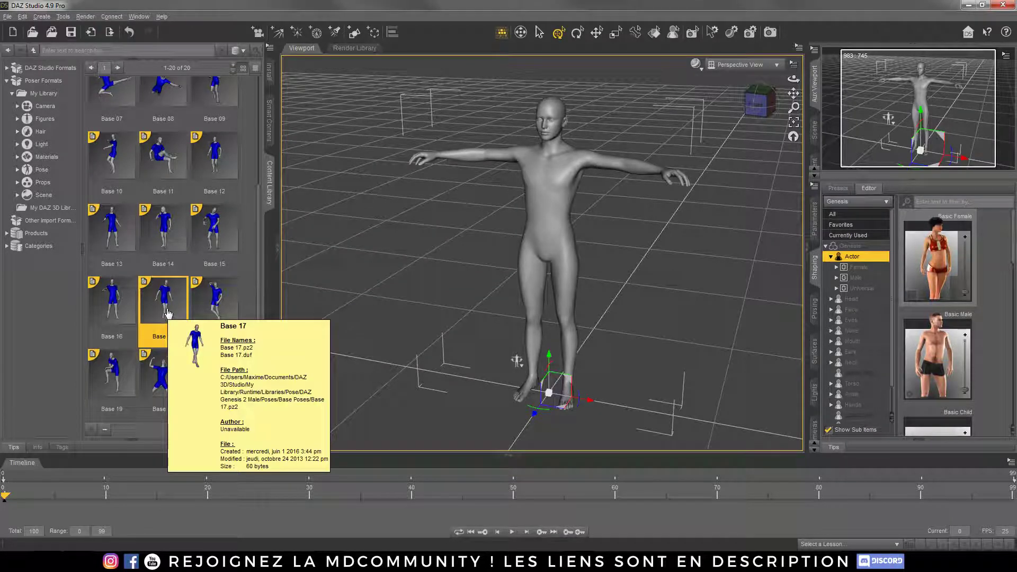
double_click(167, 316)
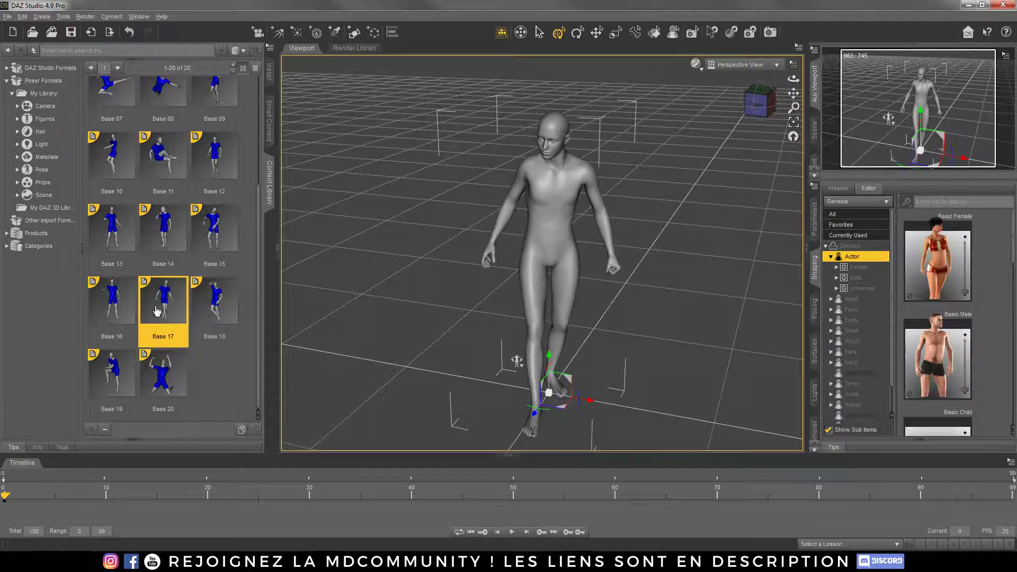
click(581, 534)
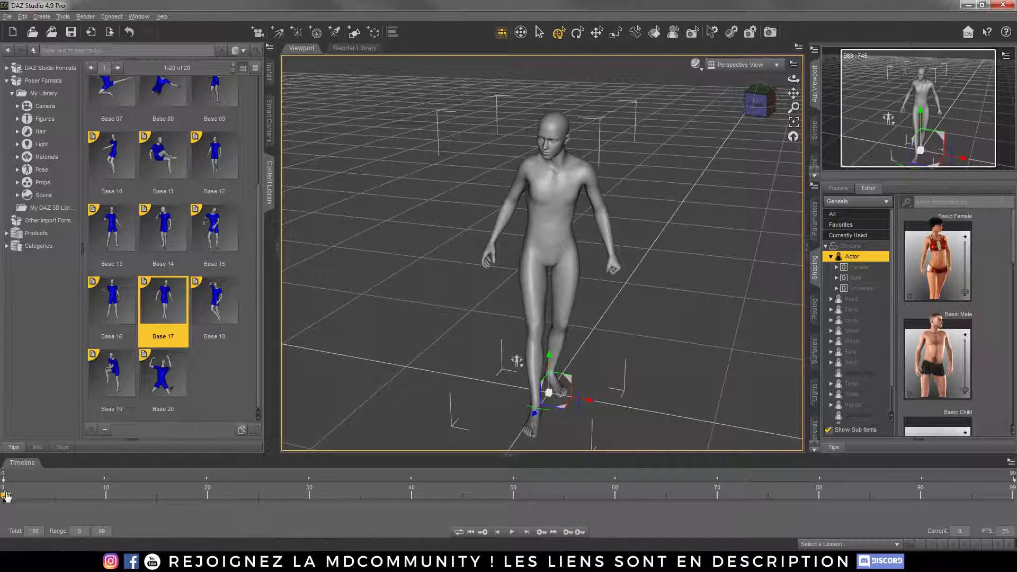
Apply the Base 20 pose to the Genesis figure at frame 99 and create a keyframe there
drag(6, 501, 1000, 509)
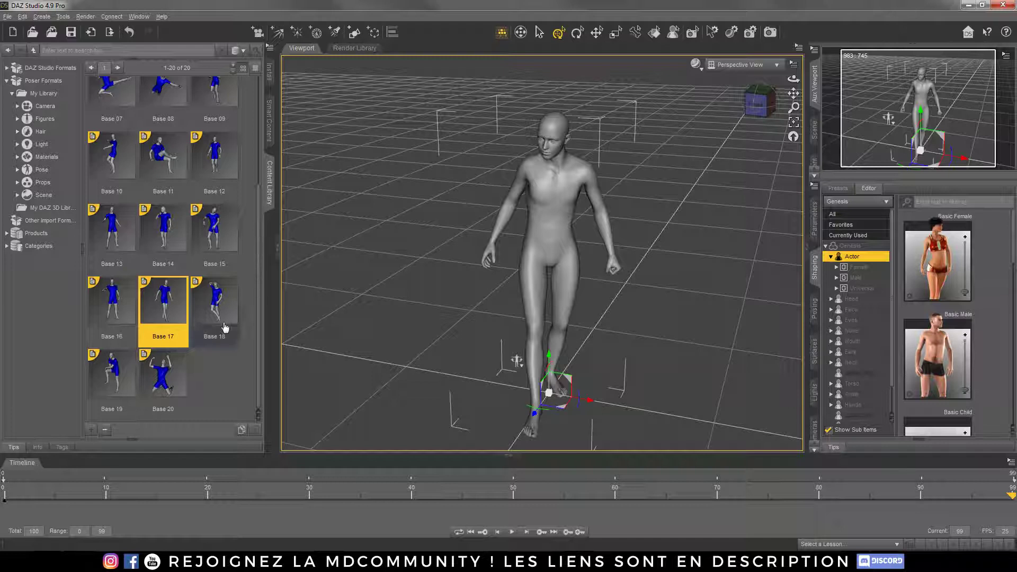
click(166, 377)
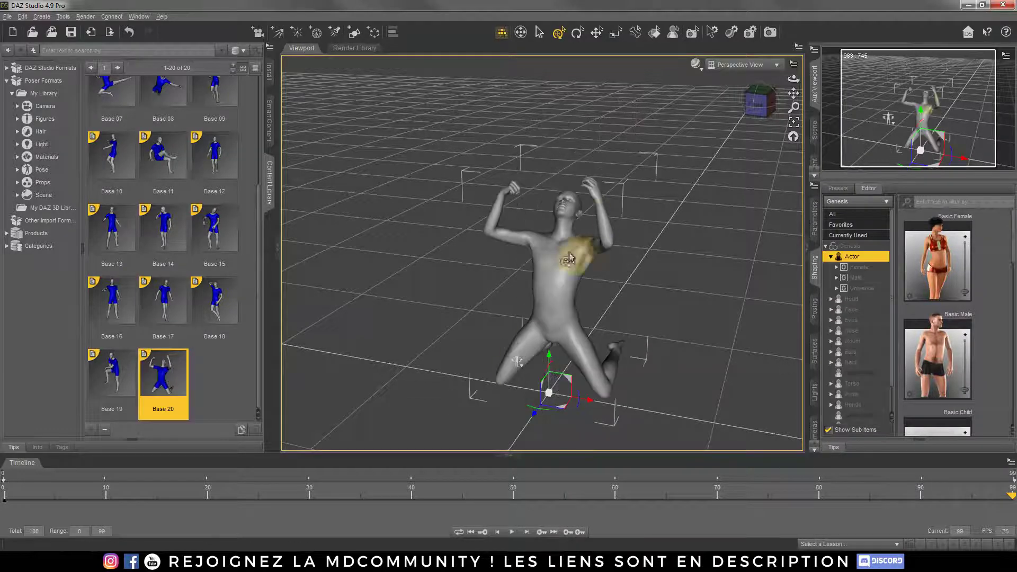
click(581, 532)
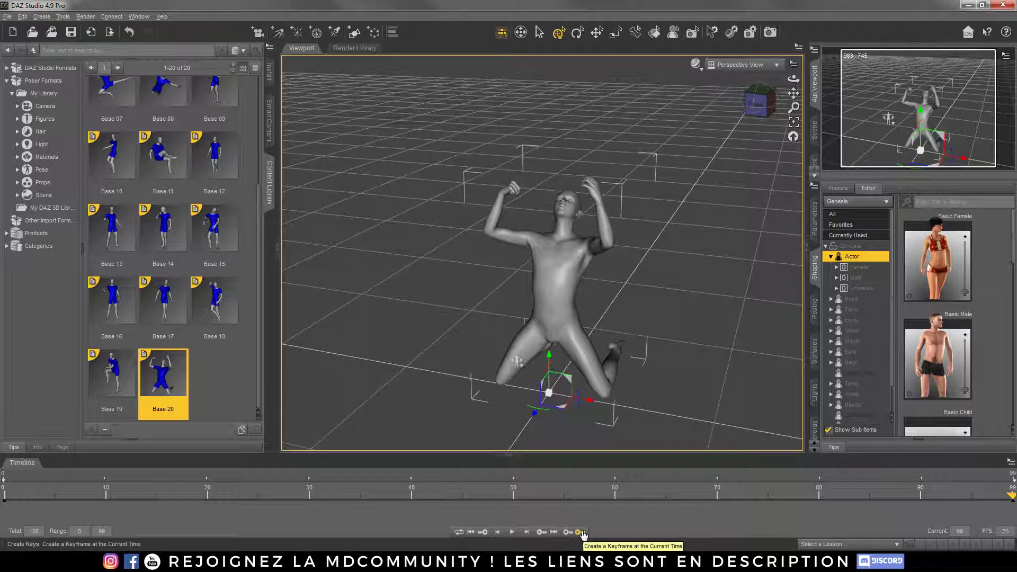
Play back the transition between the two poses, check the last frame and return to frame 0
drag(1009, 496, 4, 496)
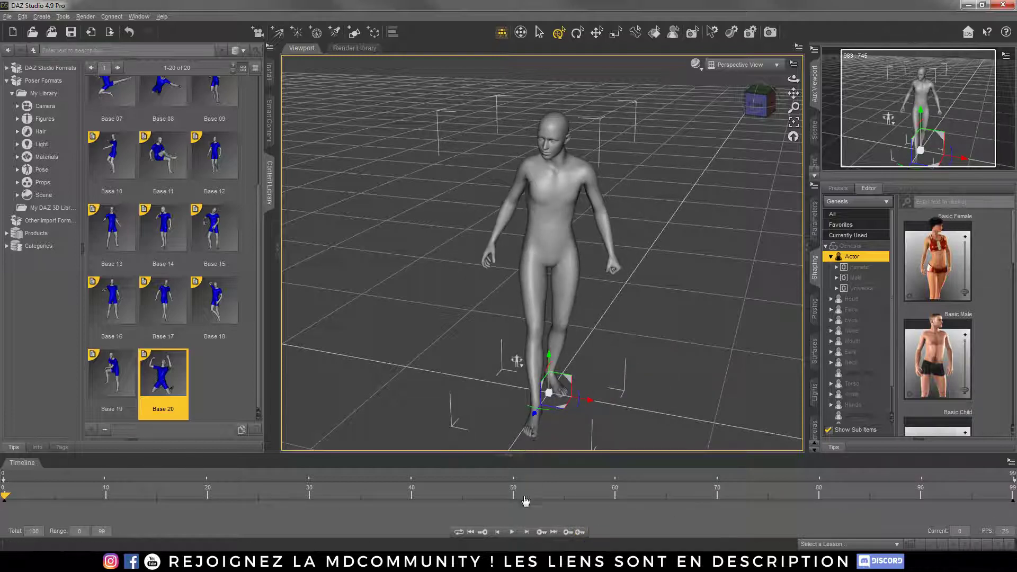
click(512, 531)
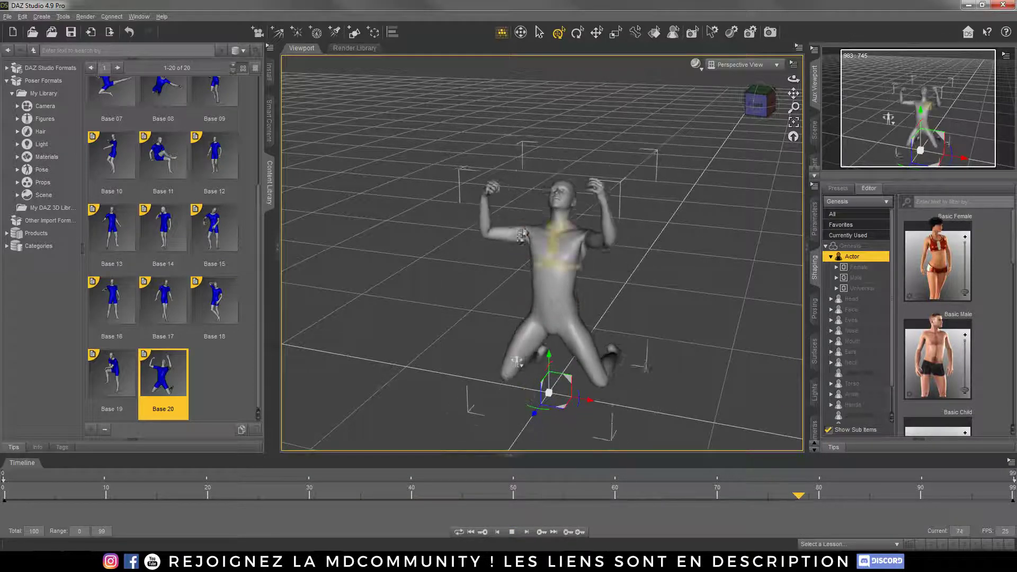
click(512, 532)
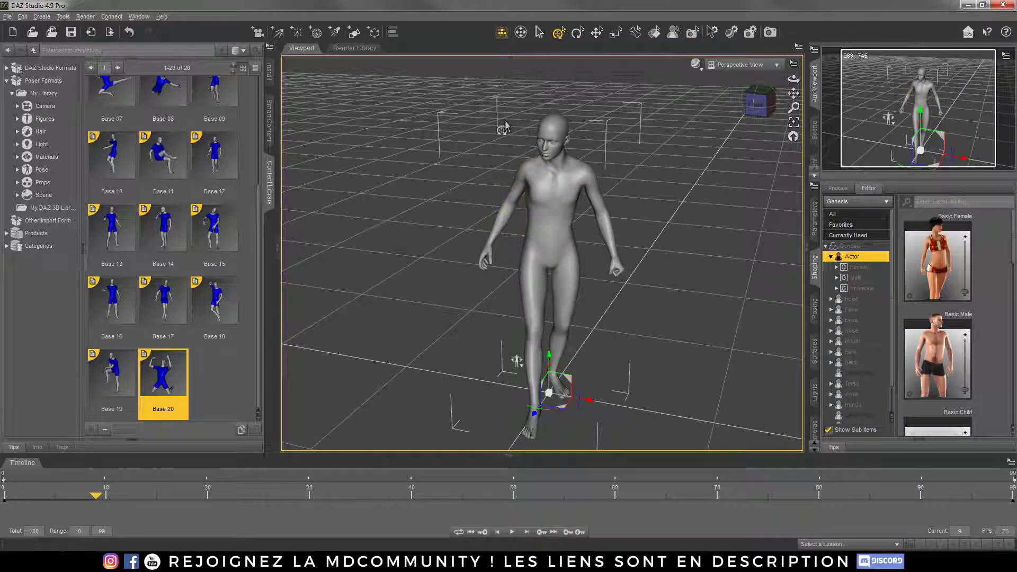
drag(902, 499, 1010, 501)
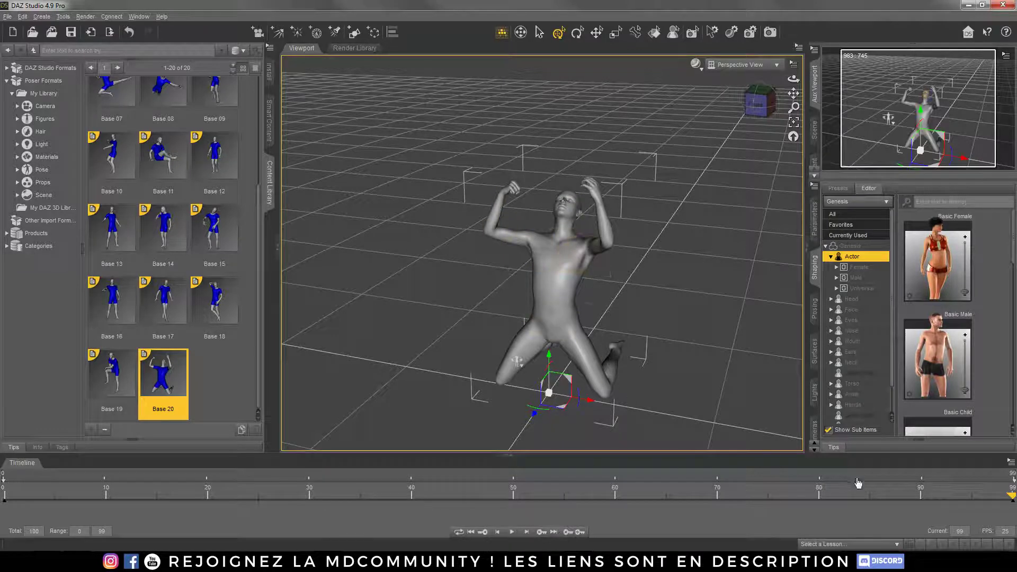
mouse_move(1012, 497)
mouse_down()
mouse_move(107, 496)
mouse_move(1001, 496)
mouse_up()
drag(850, 507, 4, 477)
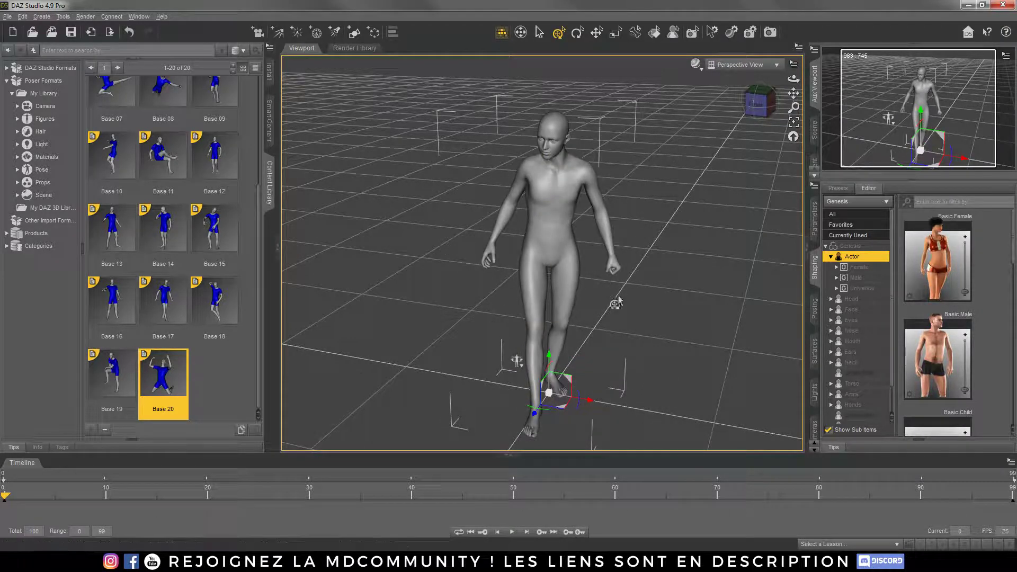
Start exporting the animated figure as an Autodesk FBX file in the 3D models folder
click(8, 17)
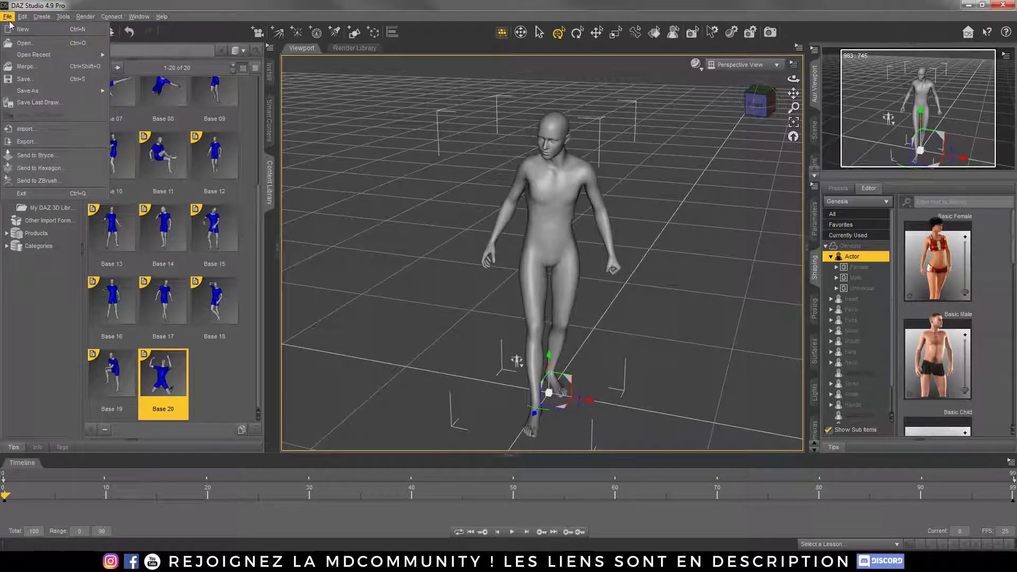
click(26, 142)
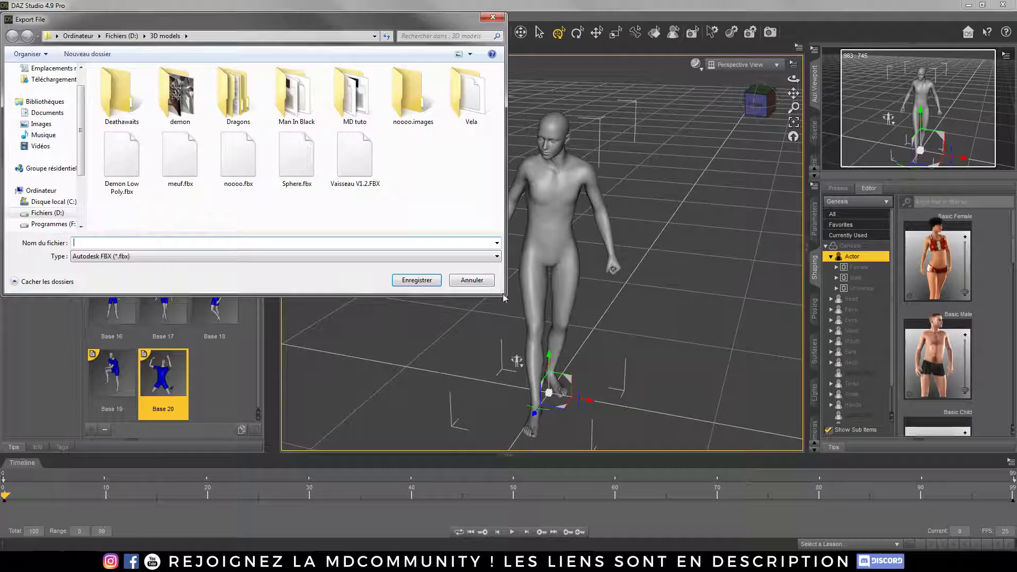
drag(501, 289, 592, 369)
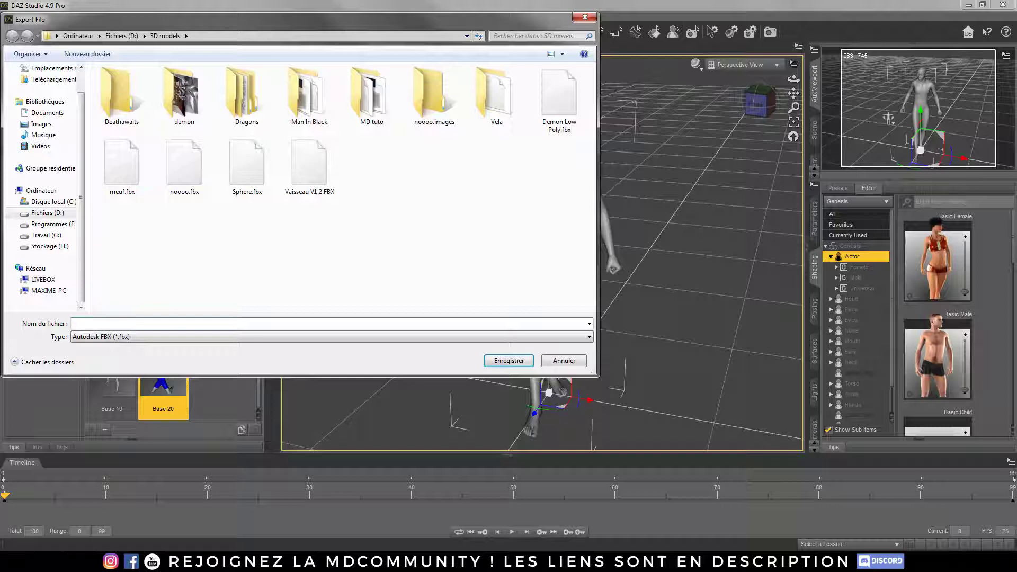
click(495, 361)
Export the FBX with figures, props and animations included, turning off Embed Textures and Collect Textures To Folder
mouse_move(493, 104)
mouse_down()
mouse_move(424, 81)
mouse_move(511, 133)
mouse_move(500, 113)
mouse_up()
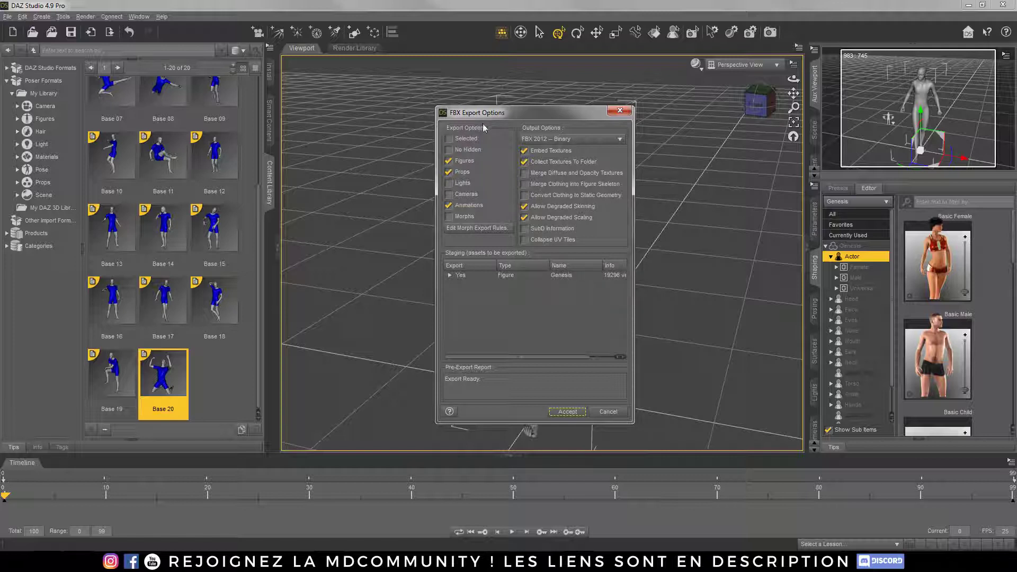
click(468, 172)
click(468, 210)
click(483, 162)
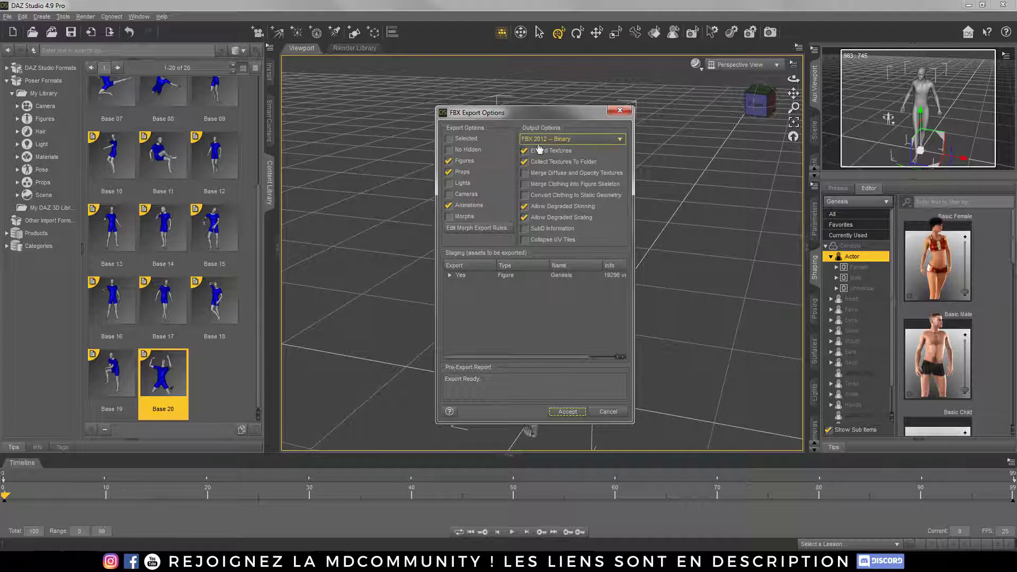
click(536, 164)
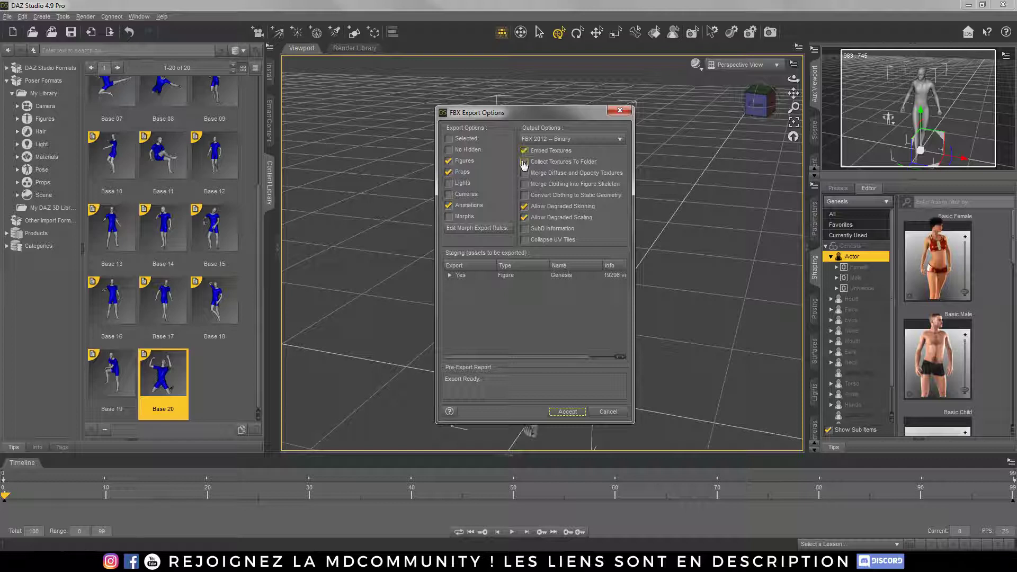
click(524, 152)
click(534, 206)
click(559, 219)
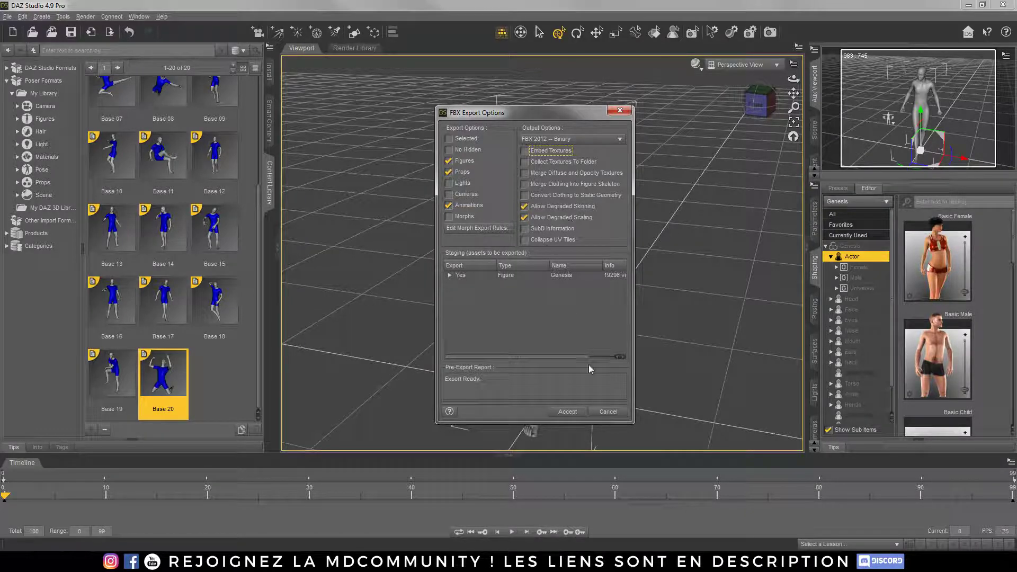
click(567, 412)
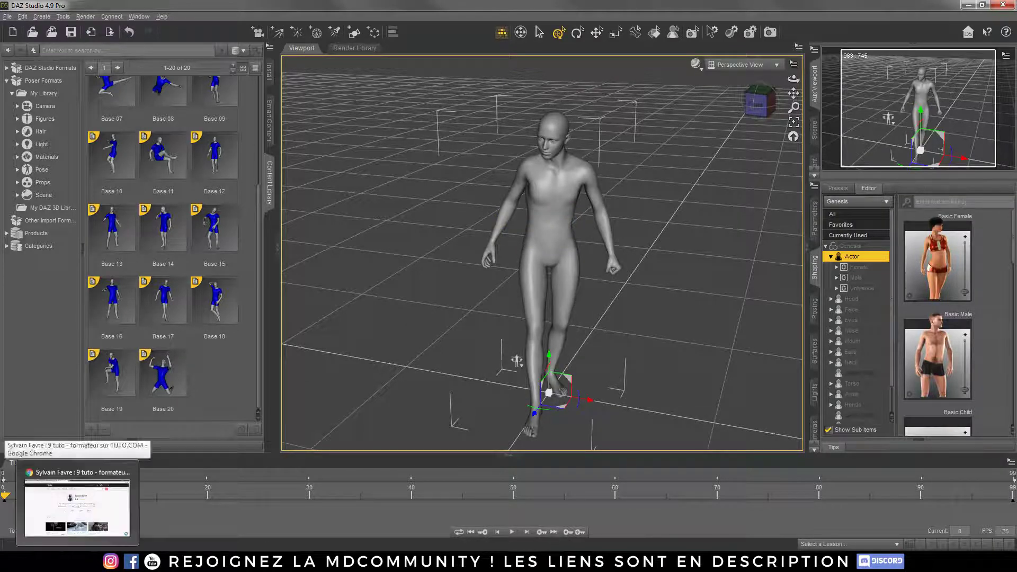
Switch to Cinema 4D and merge export le plaisir.fbx into the empty scene, accepting the import settings
click(326, 561)
click(13, 16)
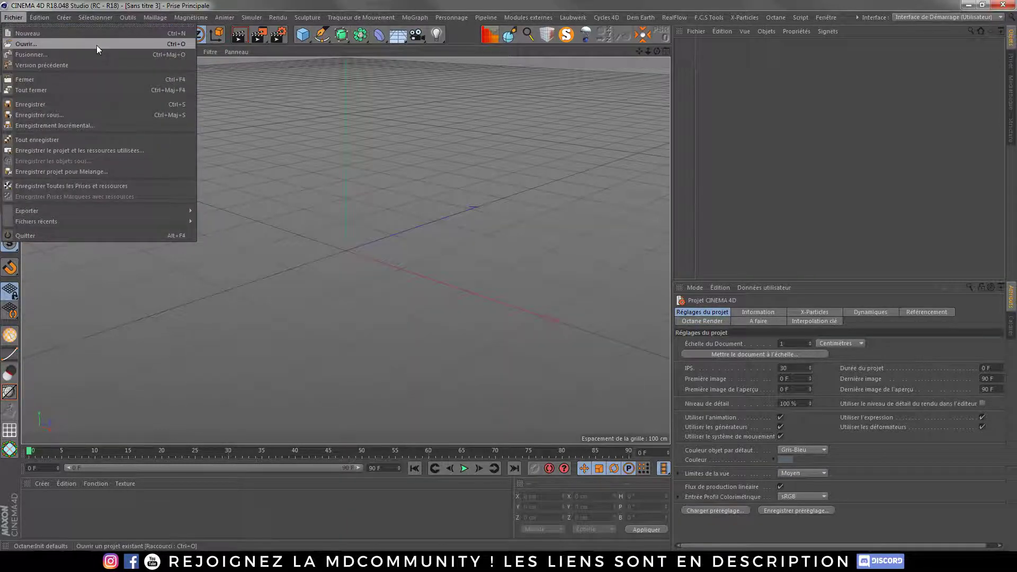
click(96, 44)
click(616, 17)
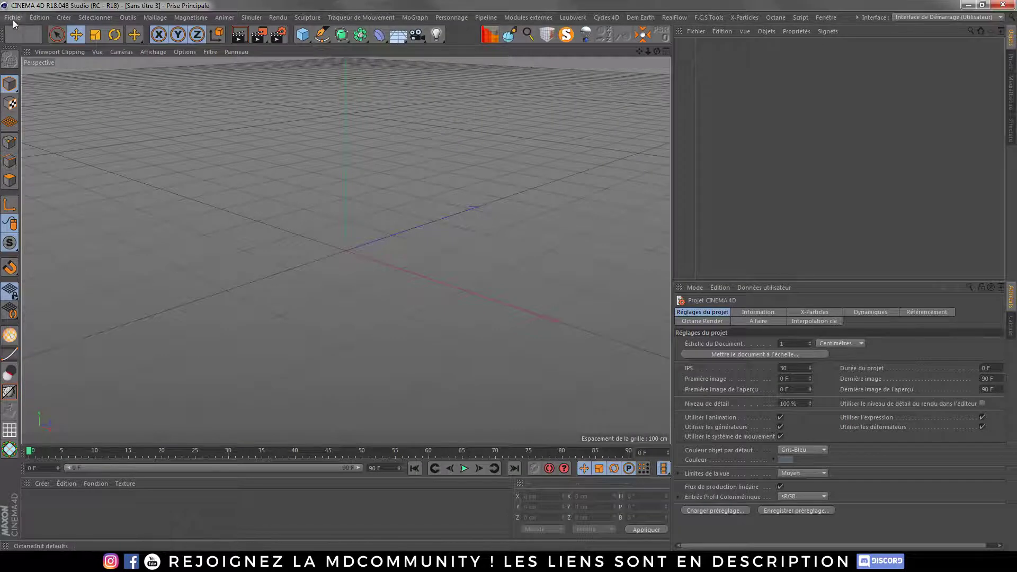
click(14, 21)
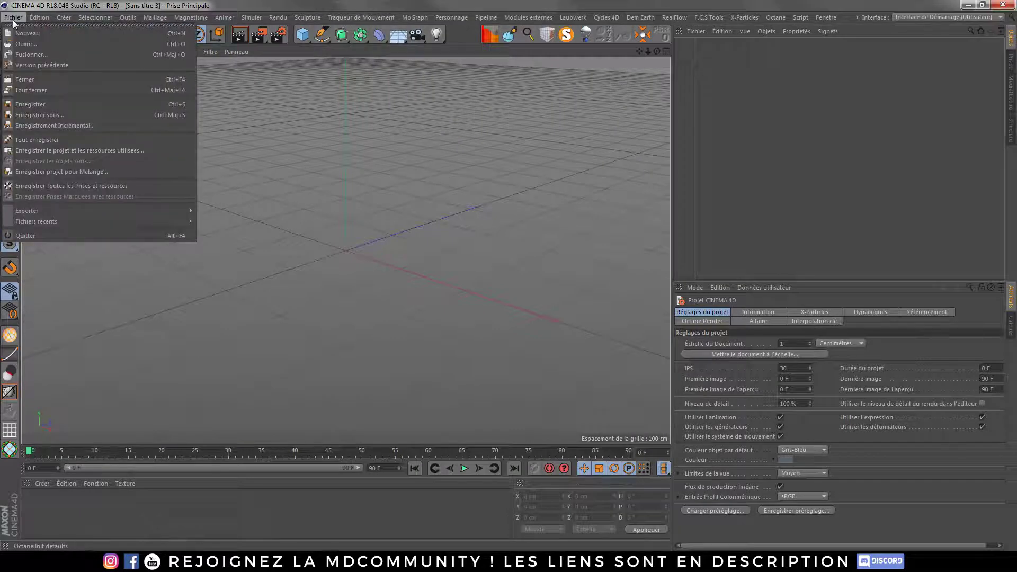
click(32, 55)
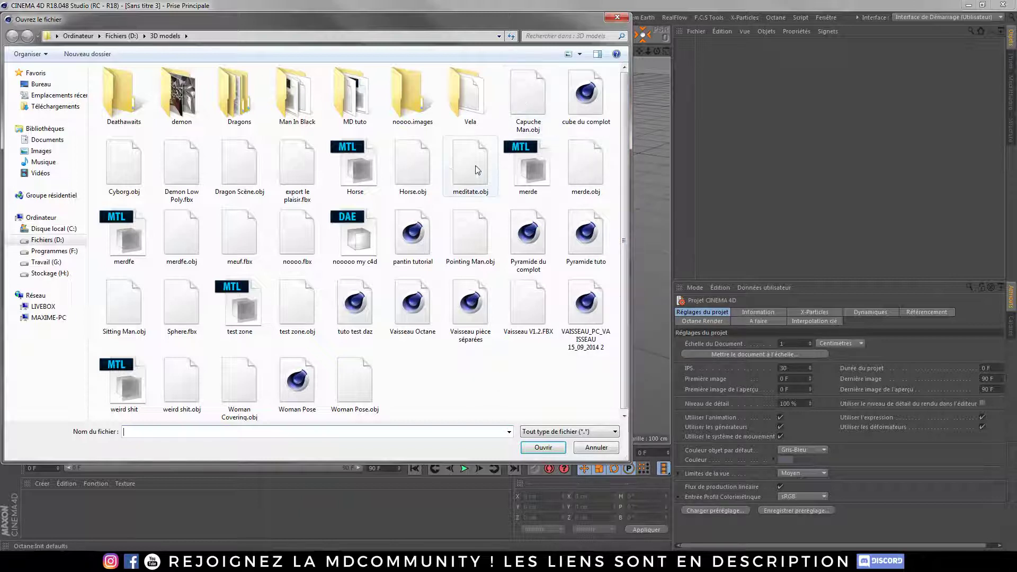
double_click(300, 169)
drag(284, 47, 347, 103)
click(336, 336)
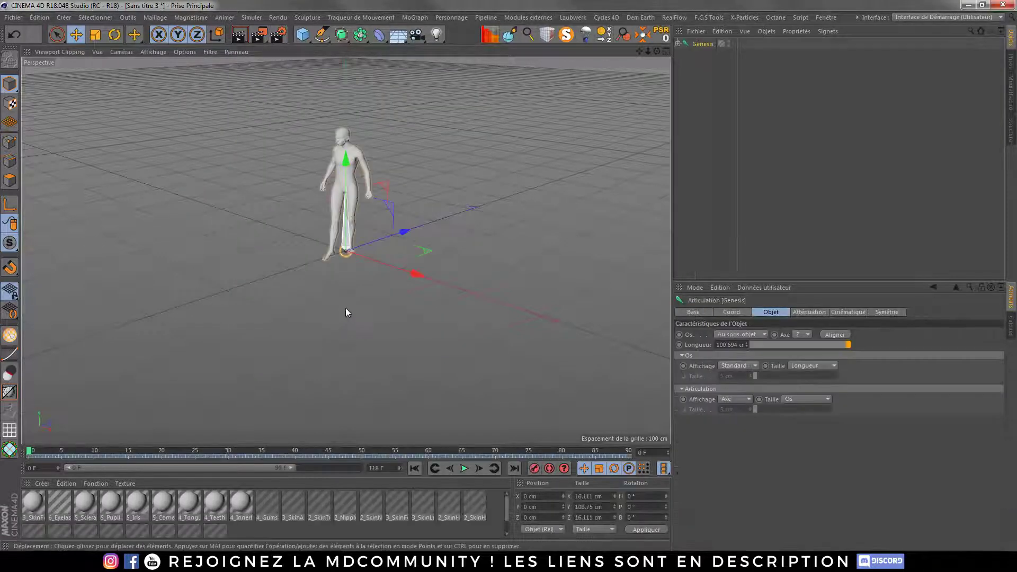
Delete all the materials imported with the Genesis figure
scroll(283, 496, down, 1)
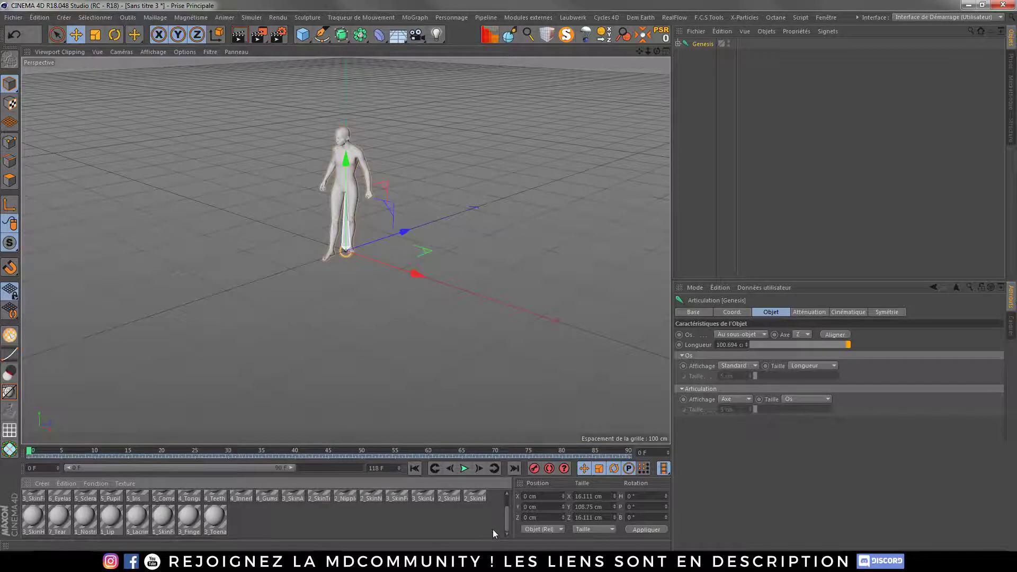
scroll(493, 529, up, 1)
key(ctrl+a)
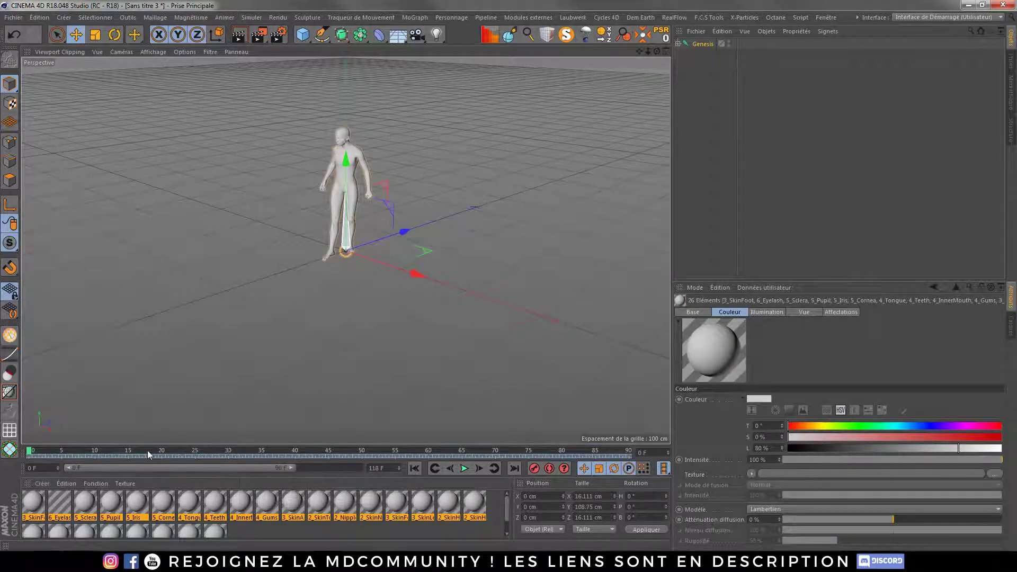
key(Delete)
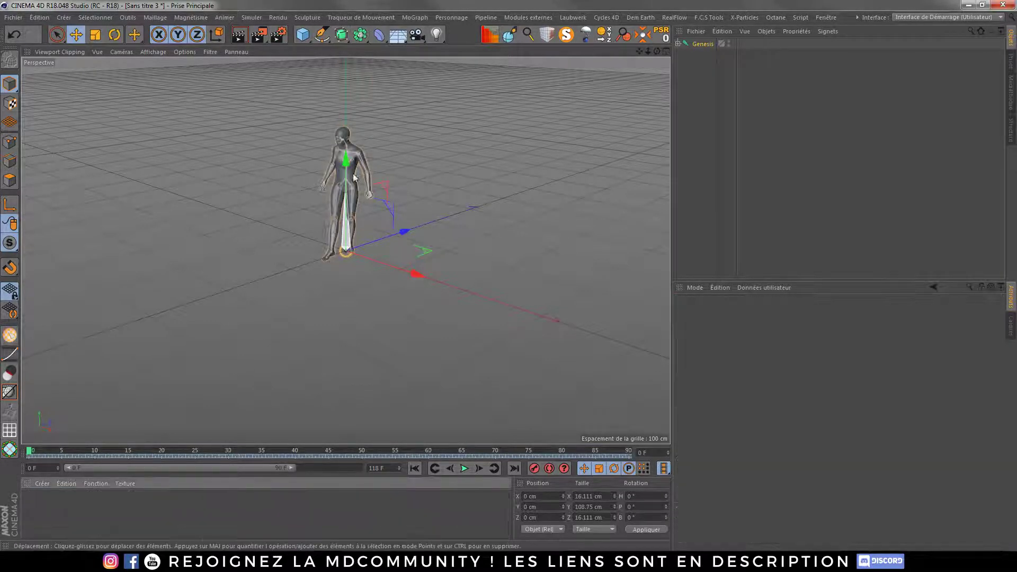
Get a closer view of the figure and play back its imported animation
scroll(330, 148, up, 9)
alt+drag(351, 218, 227, 212)
click(463, 468)
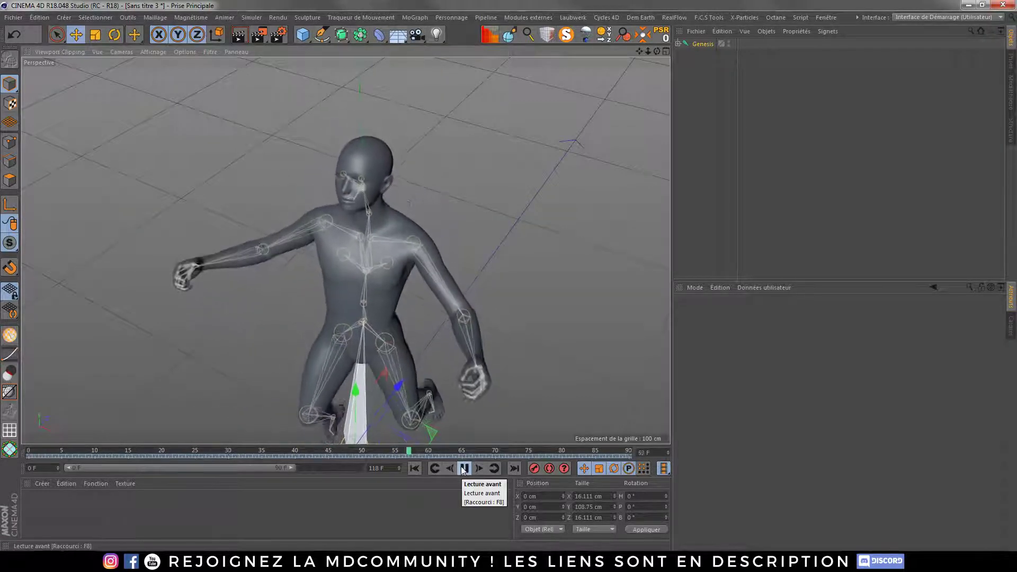
click(463, 469)
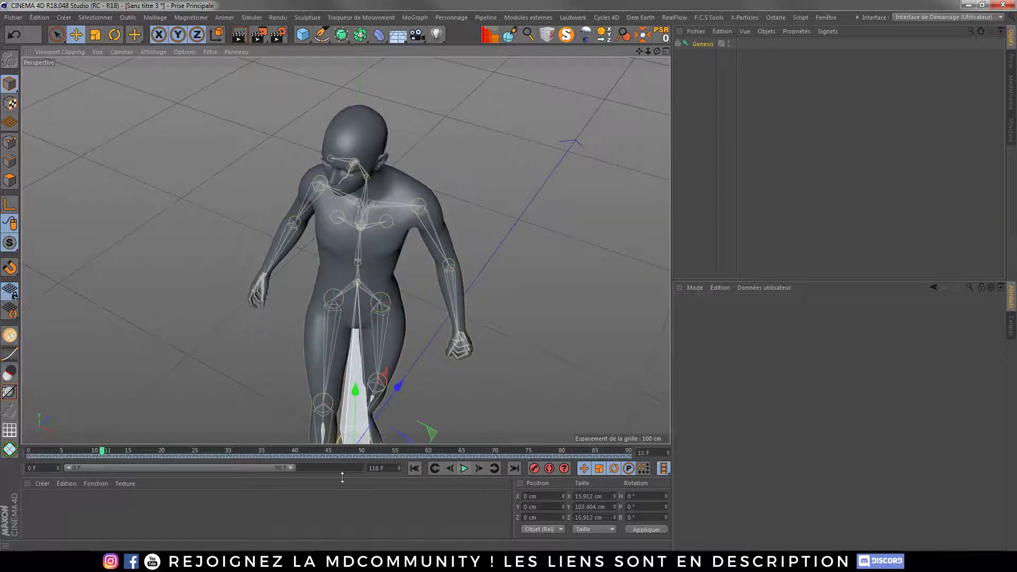
Extend the timeline's preview range to 118 F and scrub to the last frame to check the final pose
drag(289, 467, 361, 468)
alt+drag(384, 319, 344, 233)
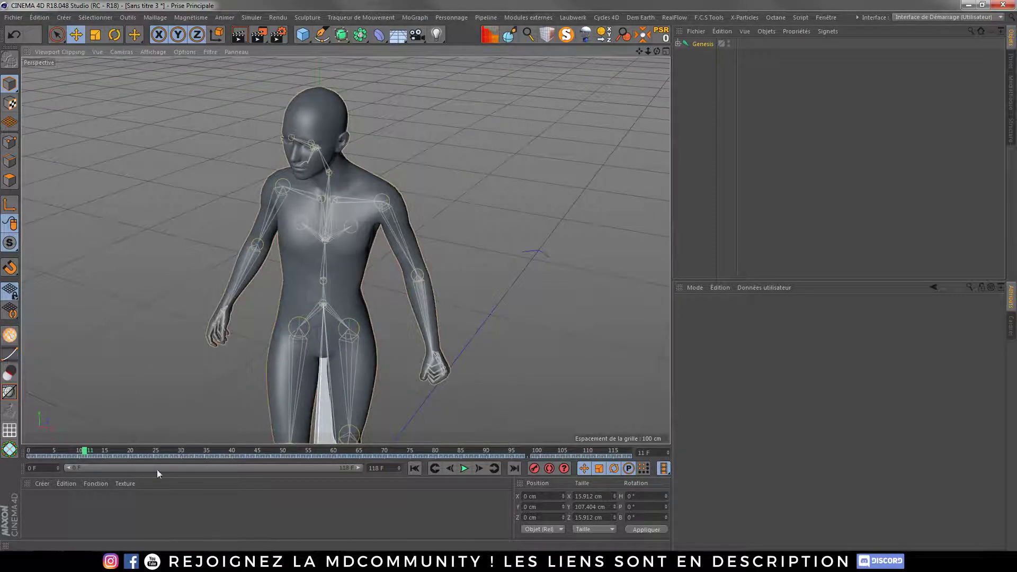
drag(84, 451, 633, 404)
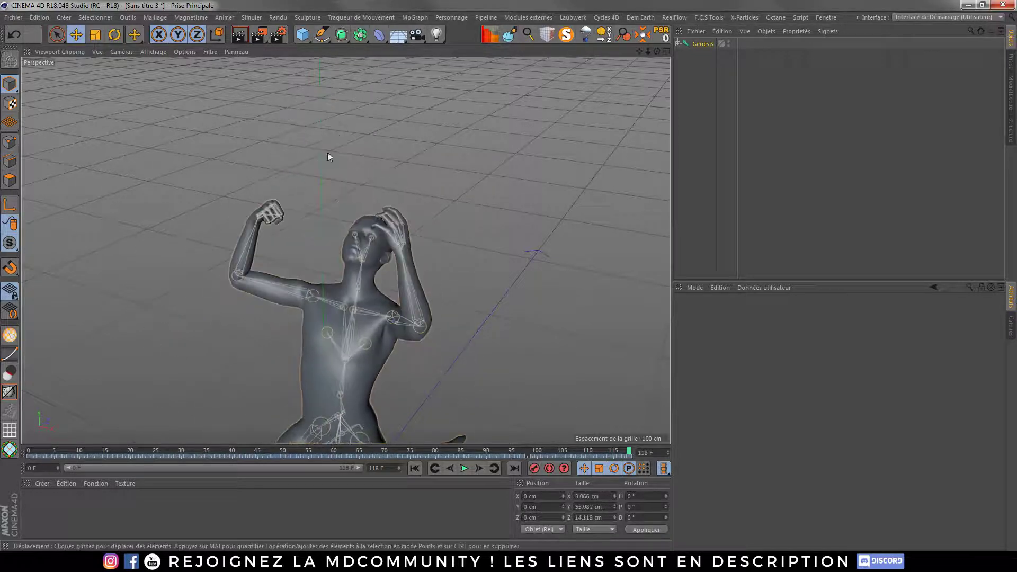
alt+middle_drag(330, 346, 368, 295)
alt+drag(369, 298, 364, 318)
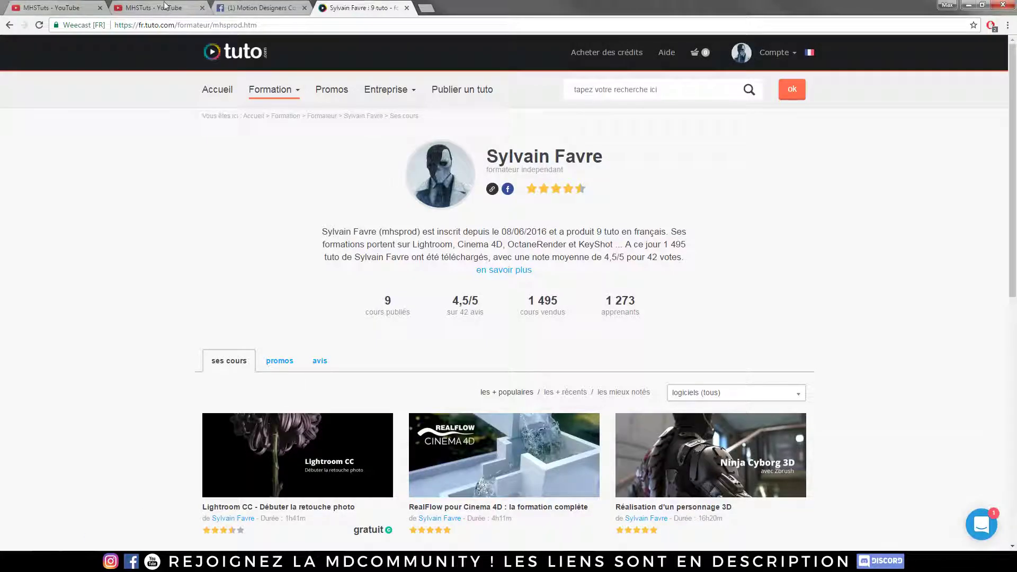
Look through the uploaded videos of the MHSTuts YouTube channel in the browser
click(165, 5)
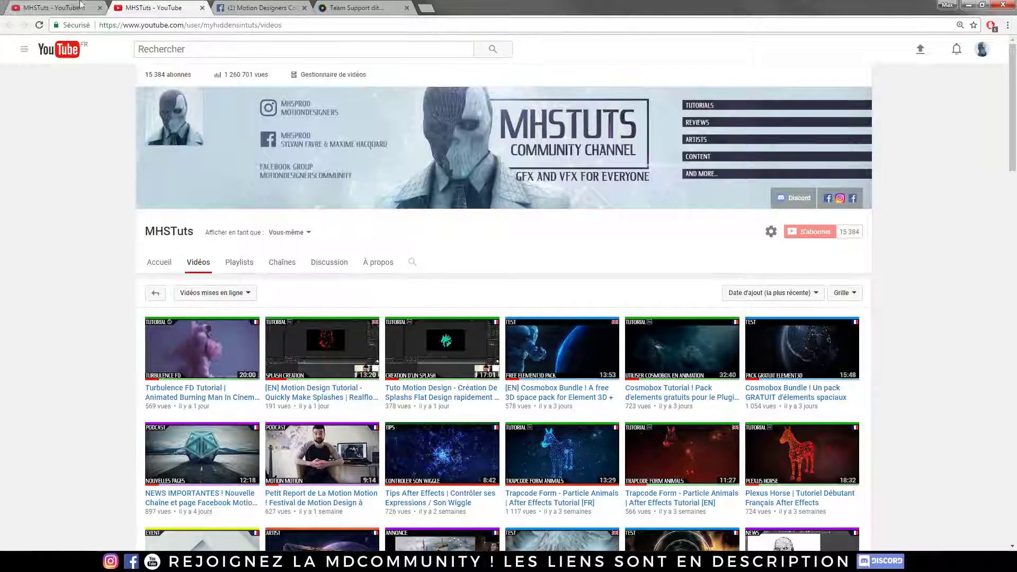
scroll(92, 305, down, 15)
scroll(92, 305, down, 1)
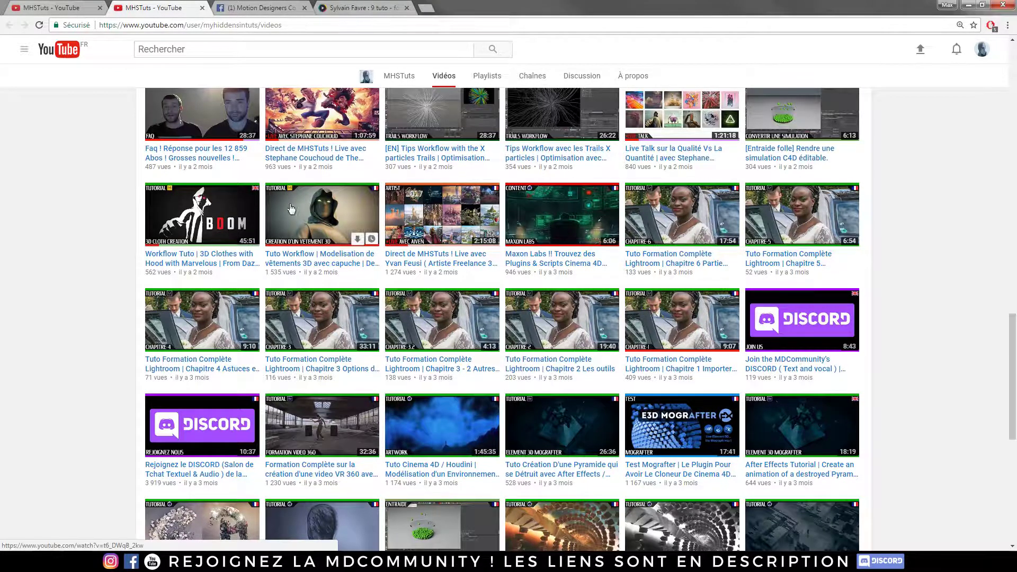
scroll(86, 256, up, 20)
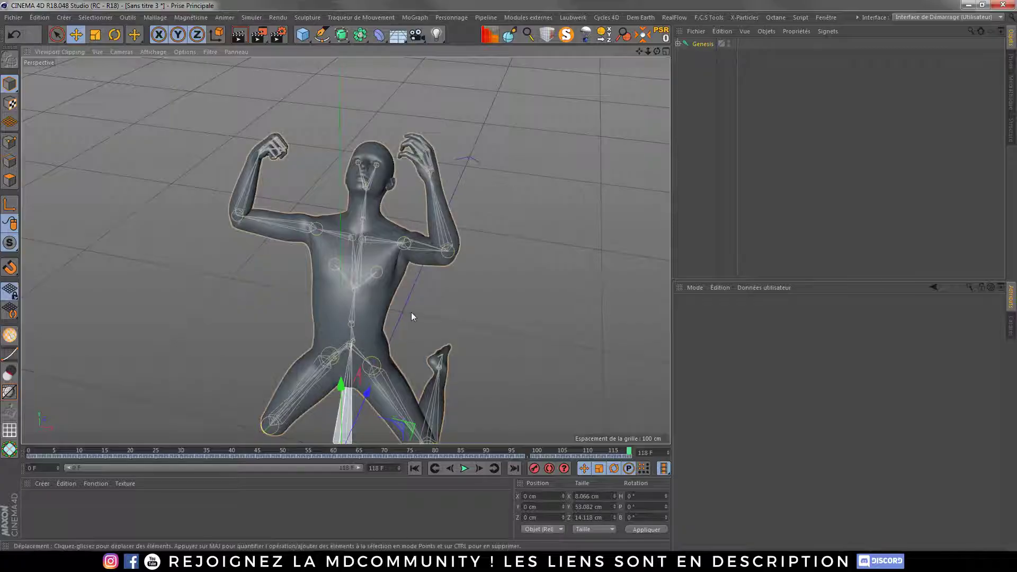
Play the full character animation in Cinema 4D and return to frame 0
click(464, 468)
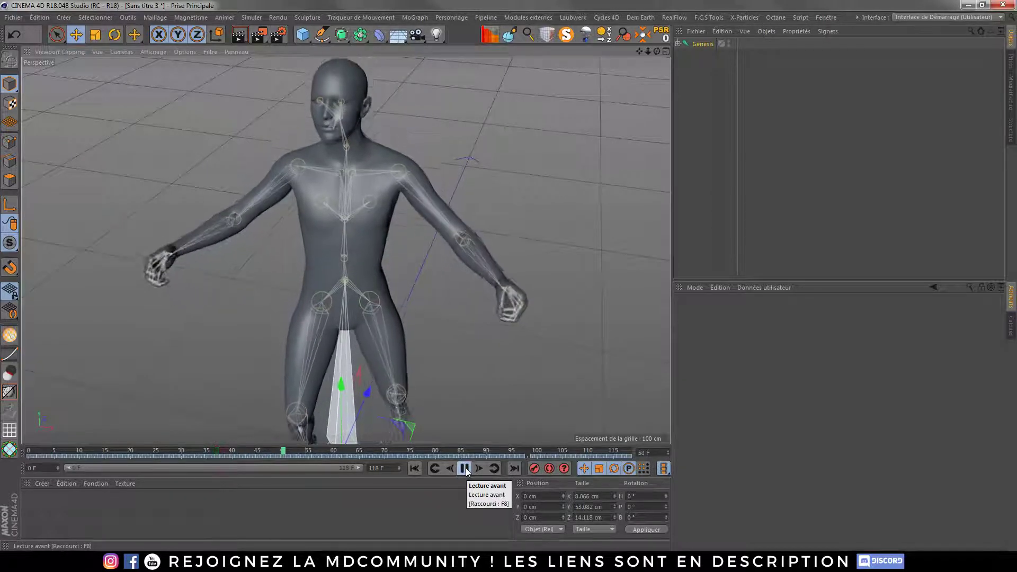
click(465, 468)
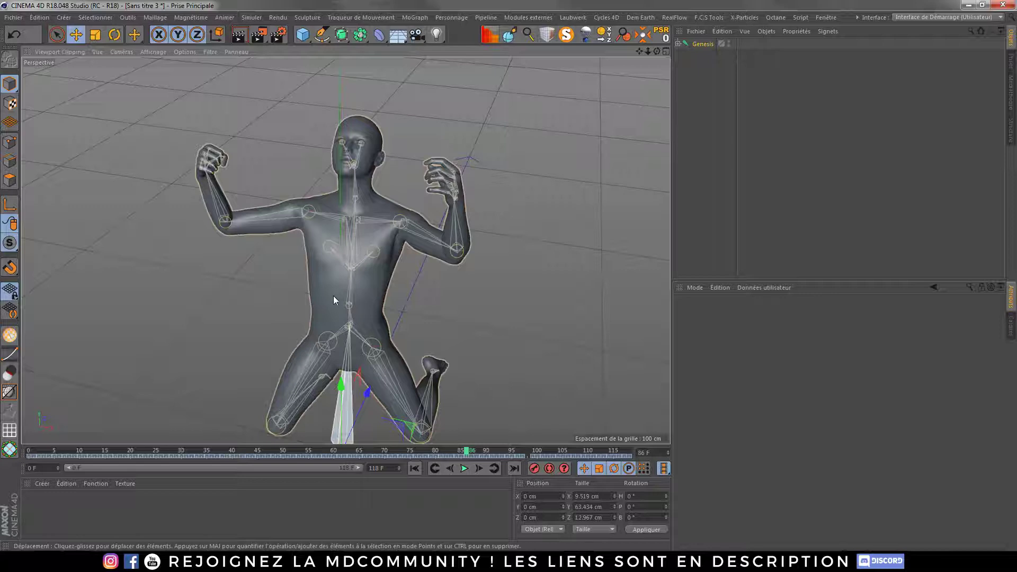
click(418, 468)
Add a camera, look through it and frame the figure's head and torso, placing it at about X 86, Y 179, Z -112 cm
alt+middle_drag(362, 127, 349, 200)
alt+drag(349, 201, 322, 187)
alt+middle_drag(355, 182, 356, 195)
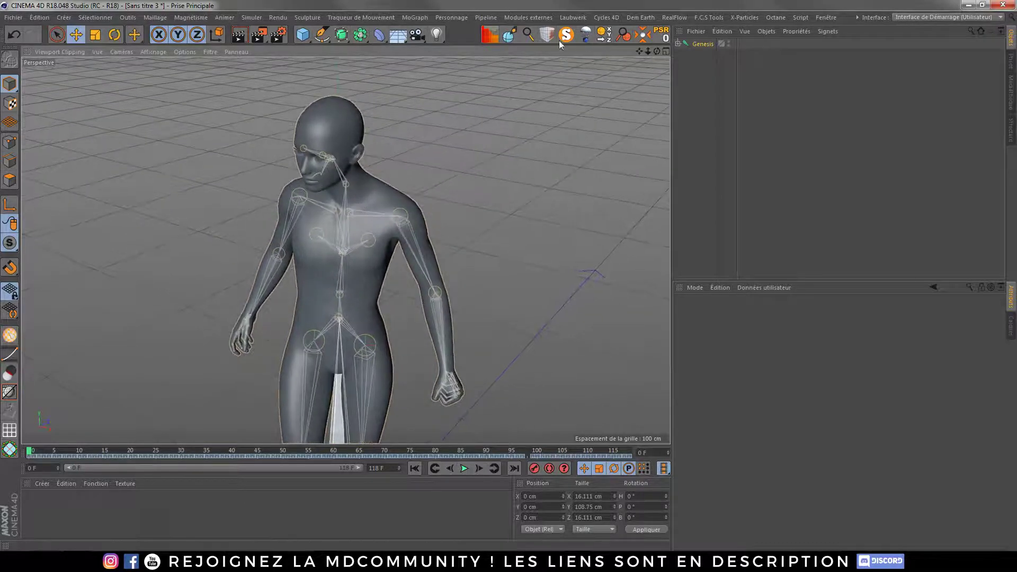
click(417, 37)
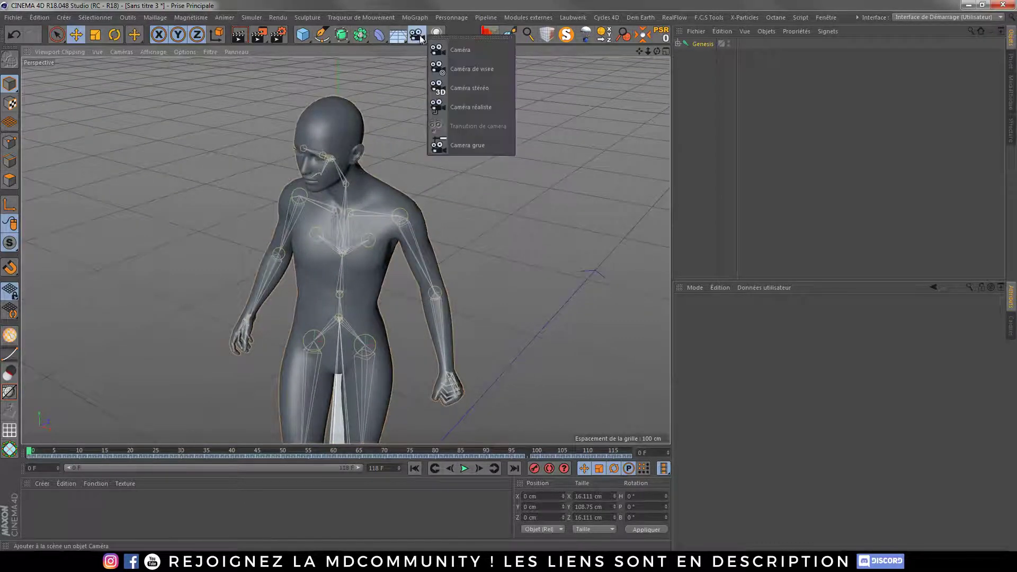
click(450, 51)
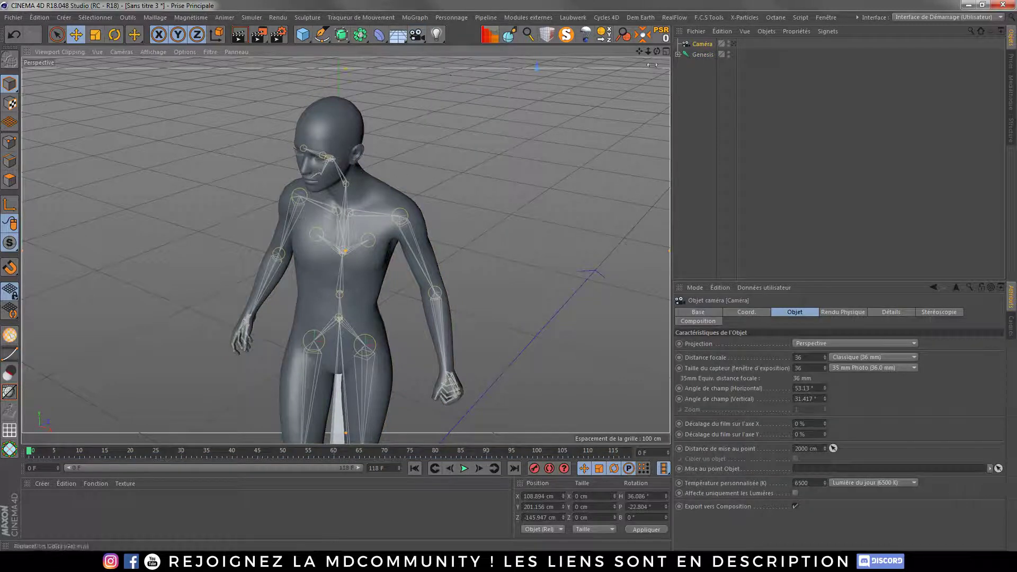
click(734, 43)
alt+right_drag(310, 168, 343, 165)
alt+drag(343, 165, 274, 163)
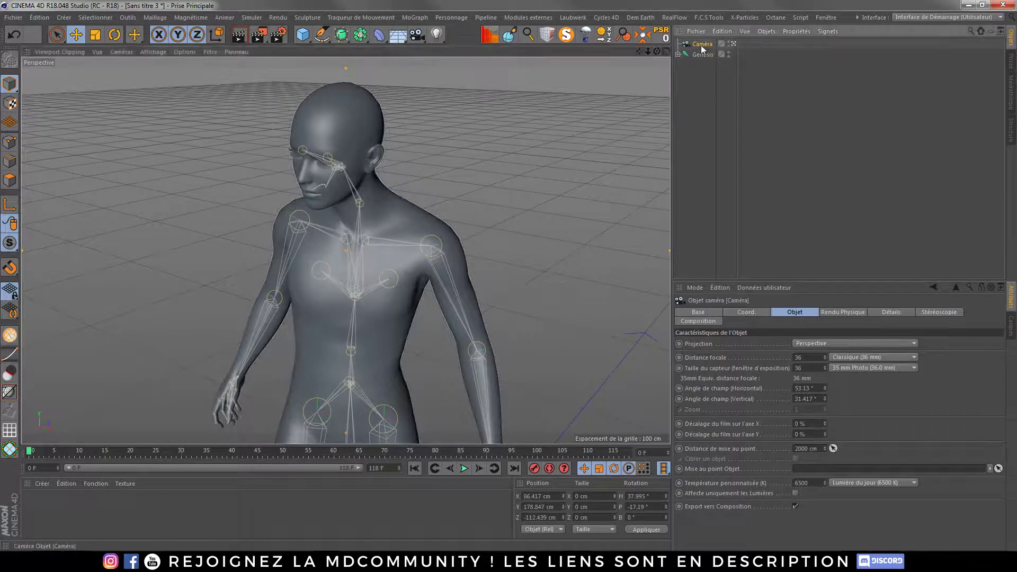
click(860, 311)
click(930, 311)
click(840, 312)
click(806, 313)
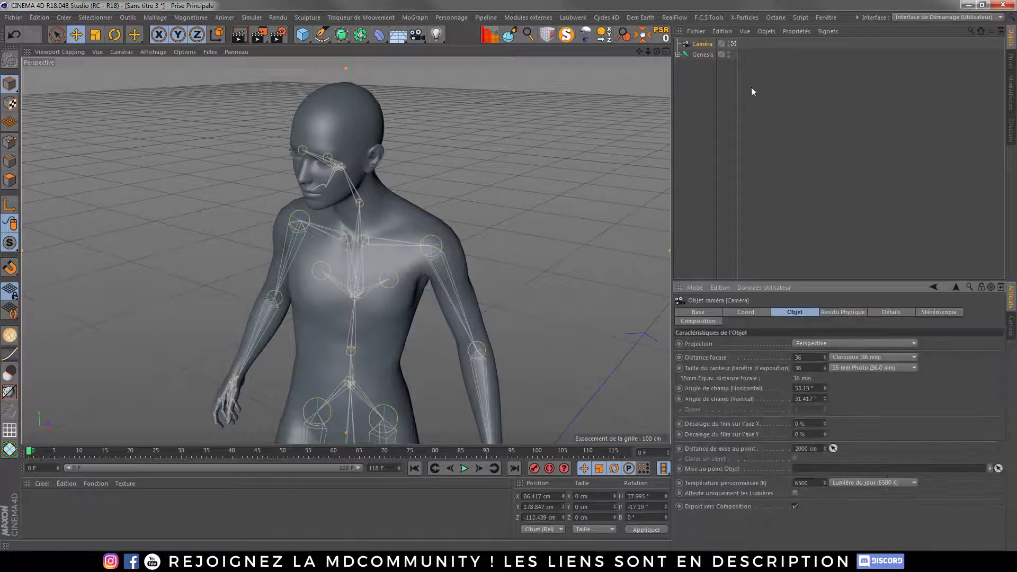
click(850, 310)
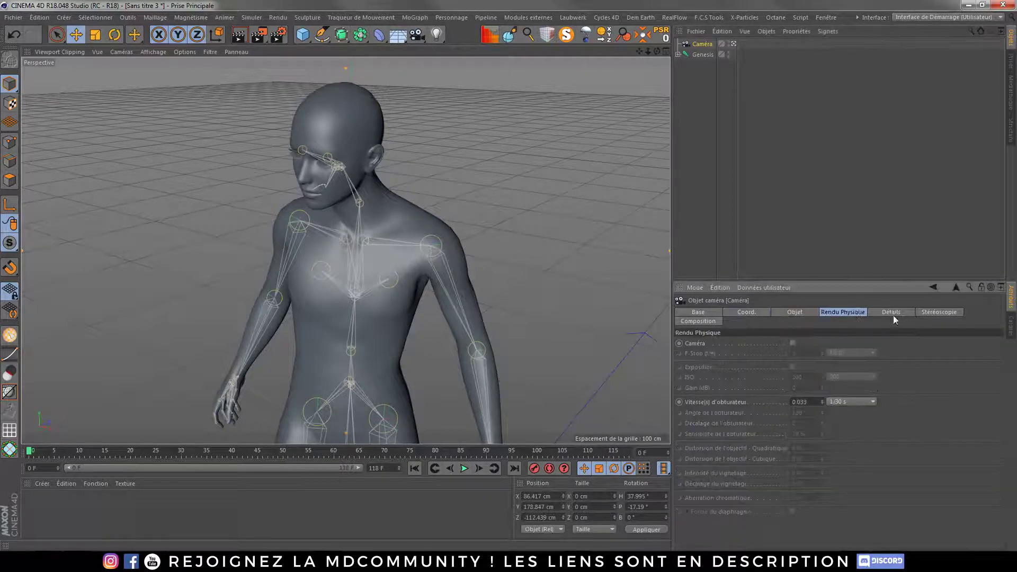
click(893, 315)
Leave the first camera's view and inspect its placement around the figure from outside
click(698, 48)
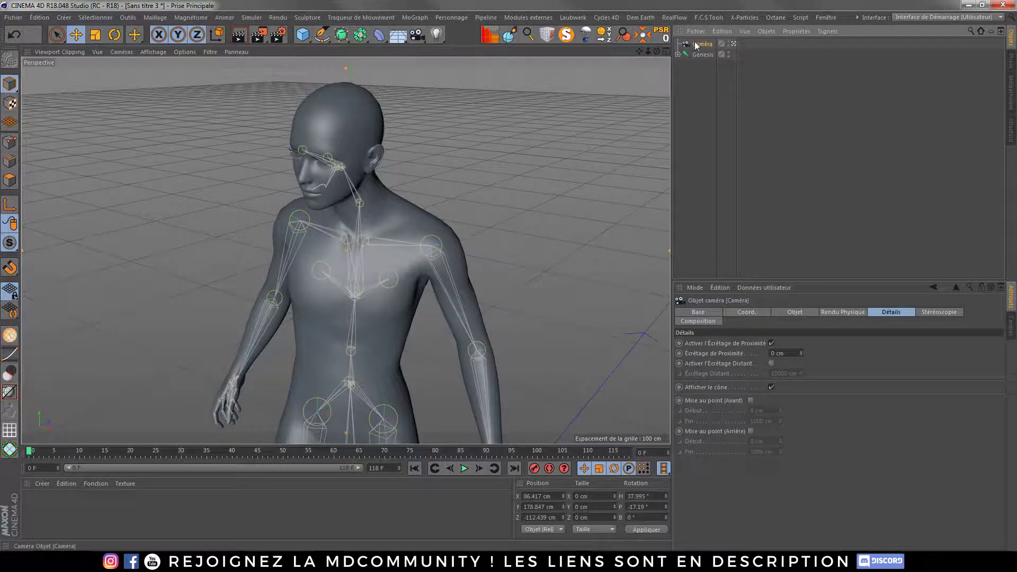
click(733, 45)
scroll(309, 201, down, 4)
alt+drag(310, 201, 265, 230)
scroll(265, 230, down, 5)
scroll(94, 311, down, 3)
alt+middle_drag(95, 311, 413, 273)
drag(109, 315, 622, 207)
alt+middle_drag(622, 206, 413, 243)
scroll(416, 244, up, 5)
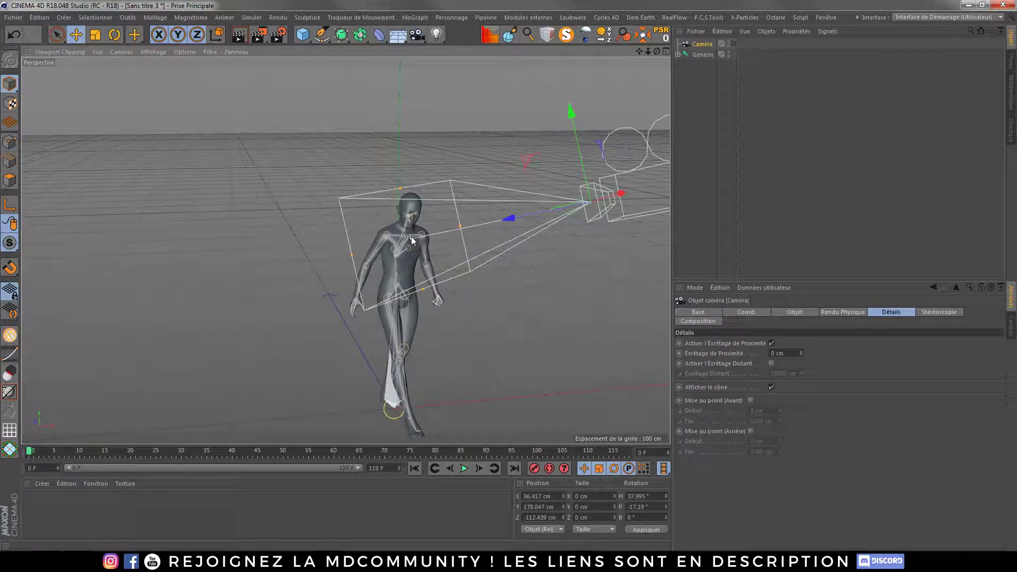
alt+drag(377, 273, 547, 248)
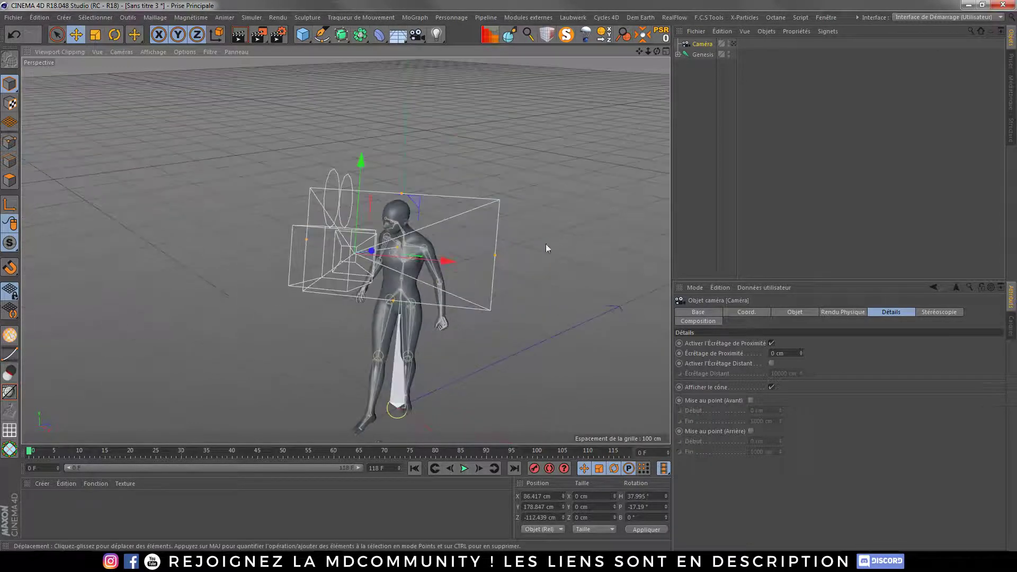
Add a second camera and frame the figure from the front through it, at about X 11, Y 140, Z -193 cm
drag(417, 34, 437, 47)
click(448, 50)
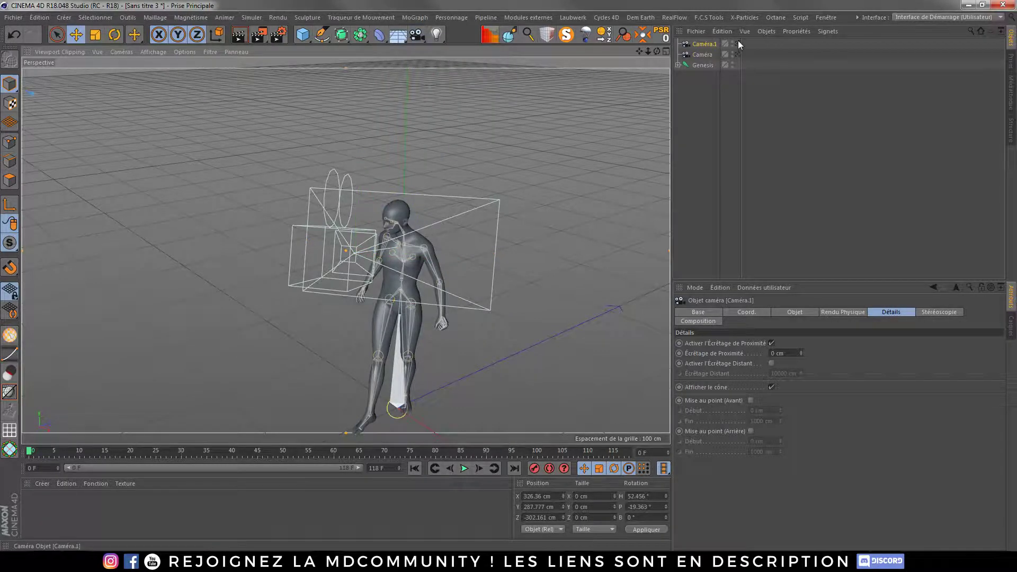
alt+drag(385, 260, 460, 230)
alt+right_drag(388, 246, 431, 219)
alt+middle_drag(431, 219, 390, 211)
alt+drag(390, 211, 359, 233)
scroll(359, 233, up, 3)
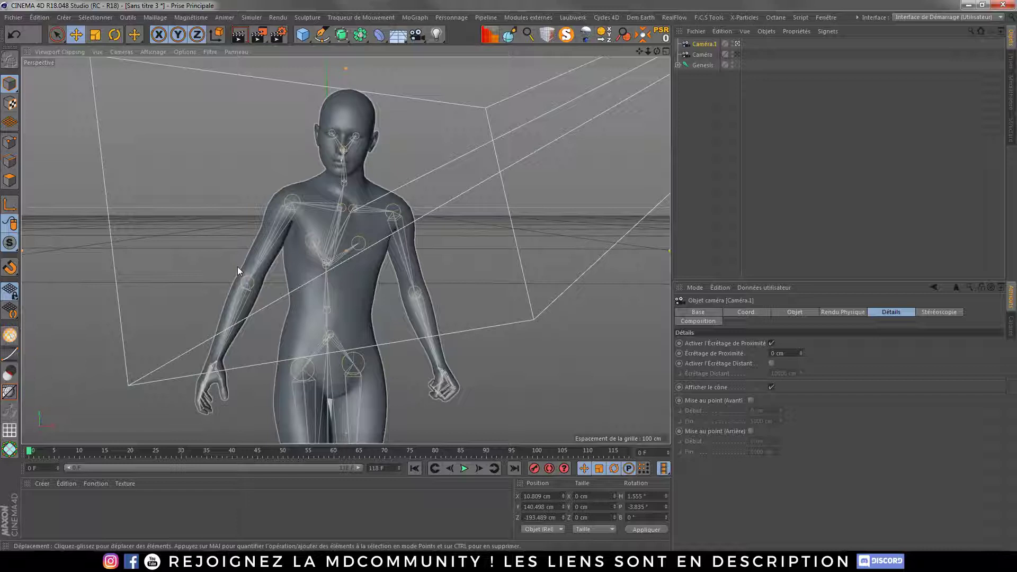
Compare the framing of the two cameras by looking through the first and then the second
click(710, 110)
click(702, 55)
click(736, 54)
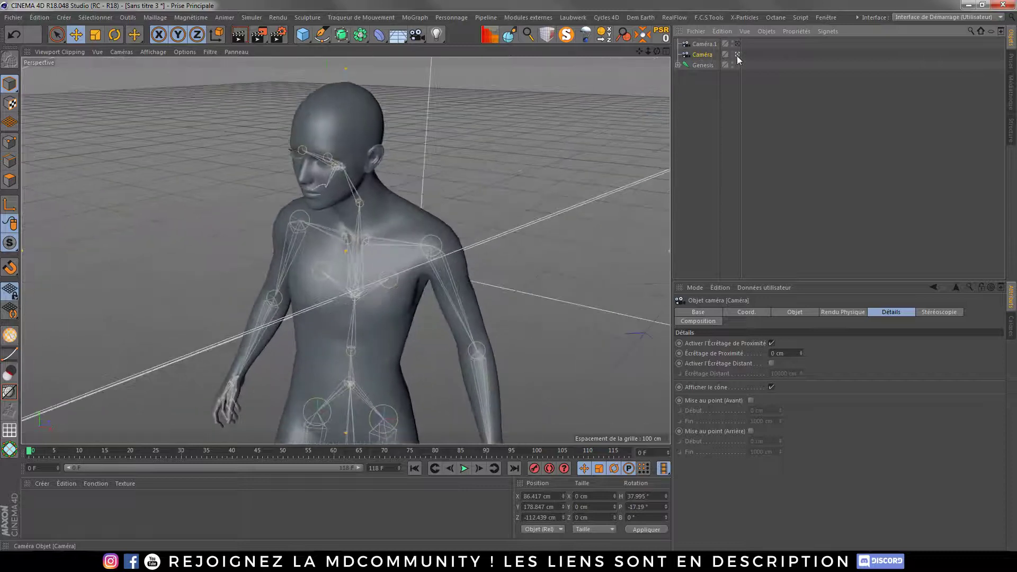
click(737, 46)
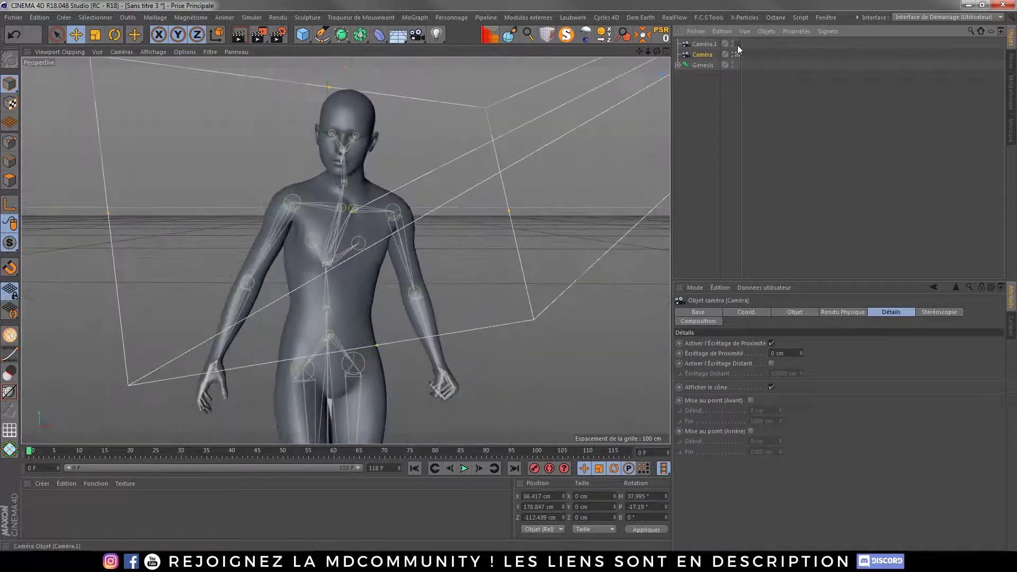
click(694, 118)
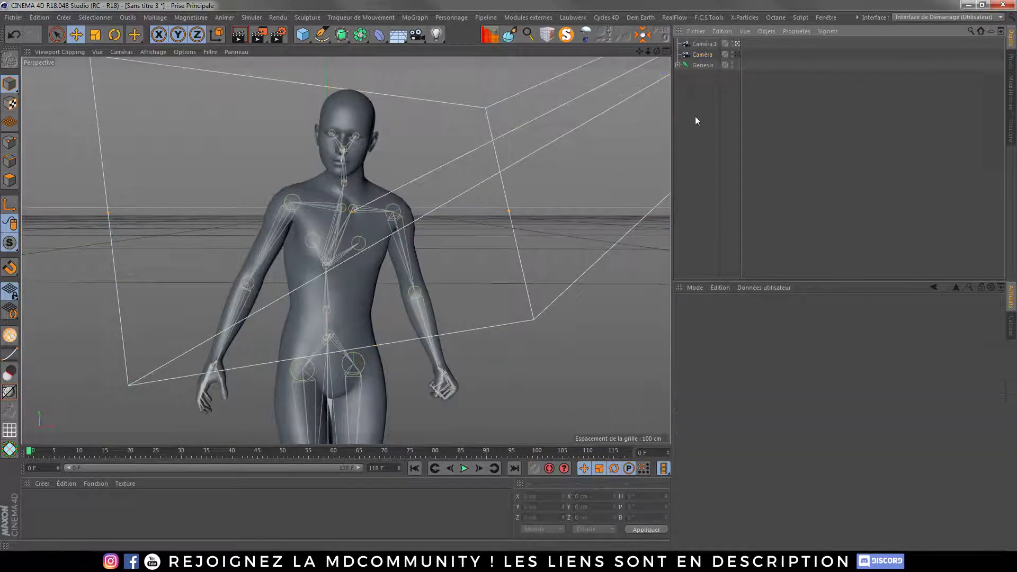
Select both cameras and create a camera transition (Transition de caméra) between them
click(705, 47)
ctrl+click(702, 55)
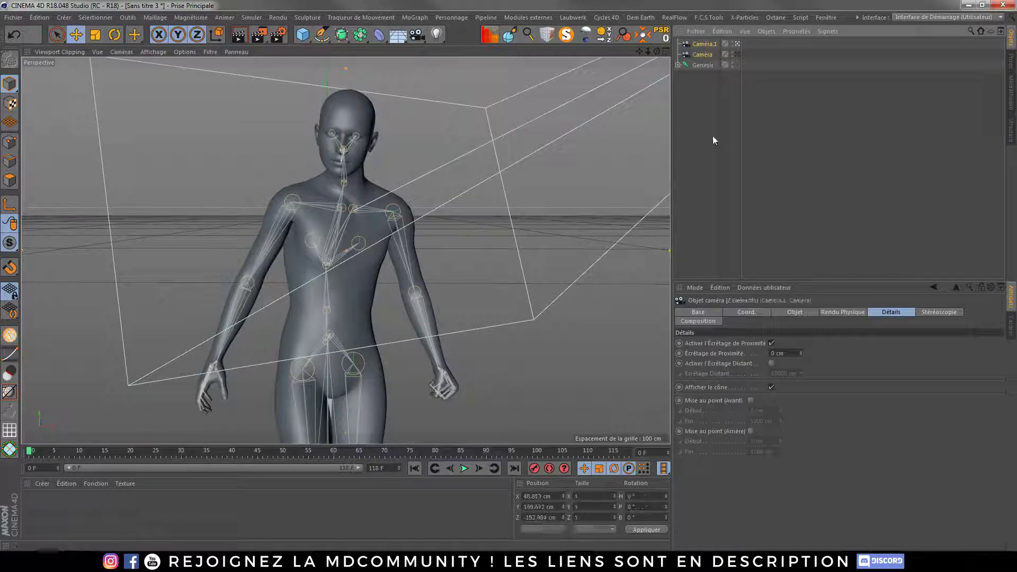
click(418, 35)
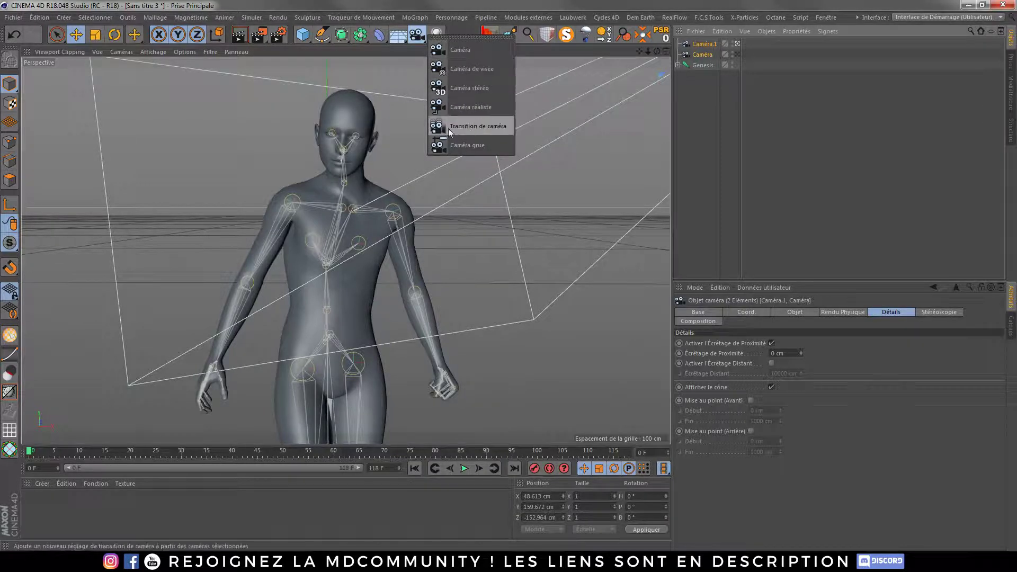
click(462, 127)
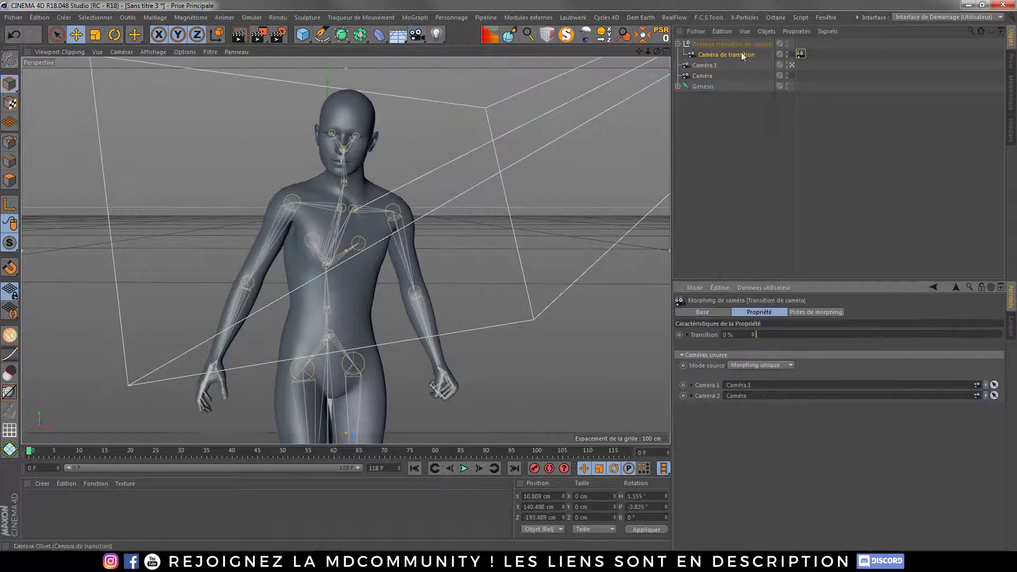
Look through the transition camera and hide both source cameras in the viewport
click(792, 54)
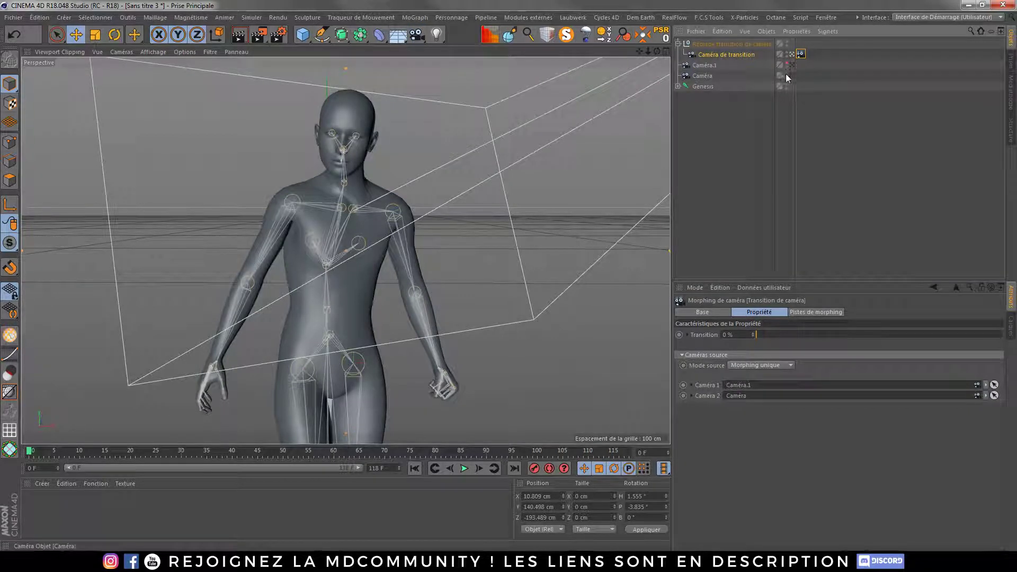
click(787, 75)
click(787, 74)
click(788, 75)
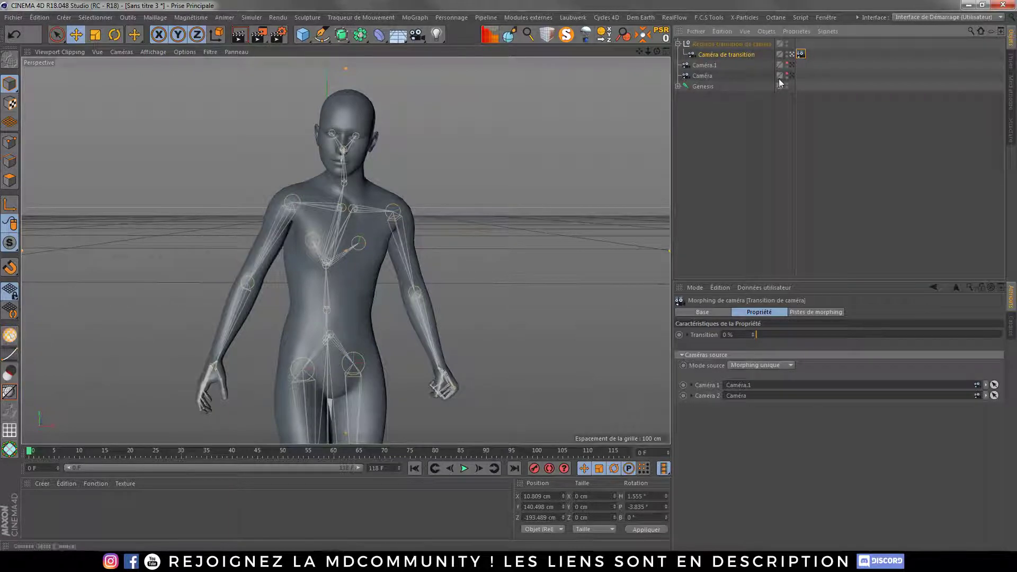
Preview the camera transition to 100%, swap its sources so it goes from Caméra to Caméra.1, and reset Transition to 0%
drag(755, 334, 1003, 339)
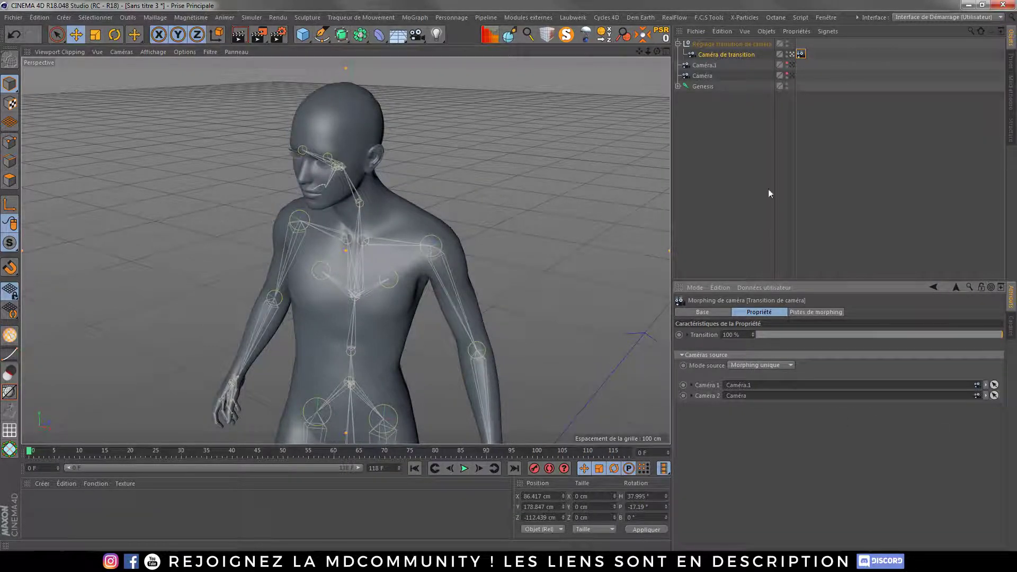
drag(699, 76, 763, 391)
drag(942, 338, 698, 348)
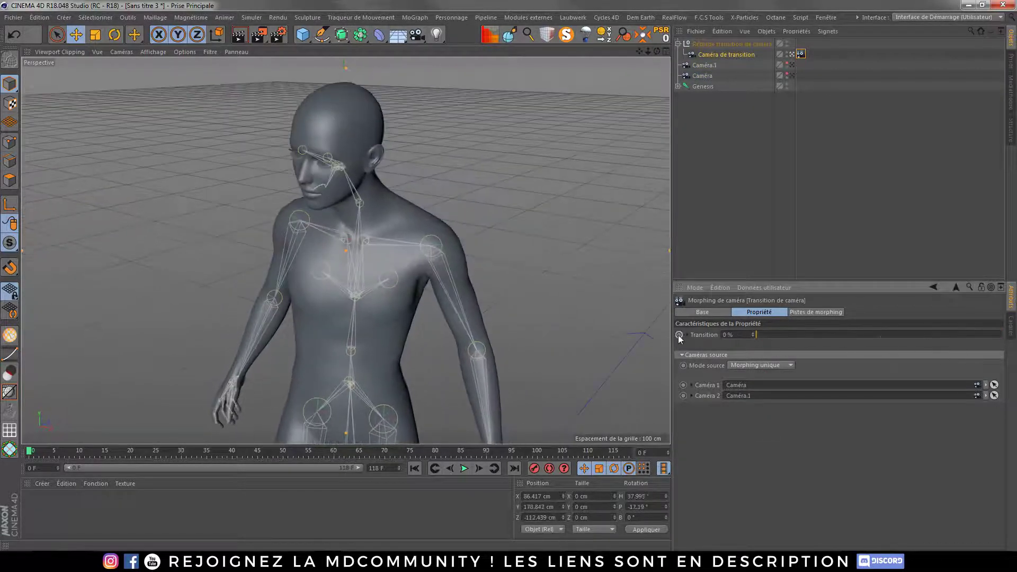
Keyframe Transition at 0% on frame 0 and at 100% on frame 118, and play back the animation
drag(30, 452, 658, 469)
drag(769, 331, 1006, 335)
click(679, 335)
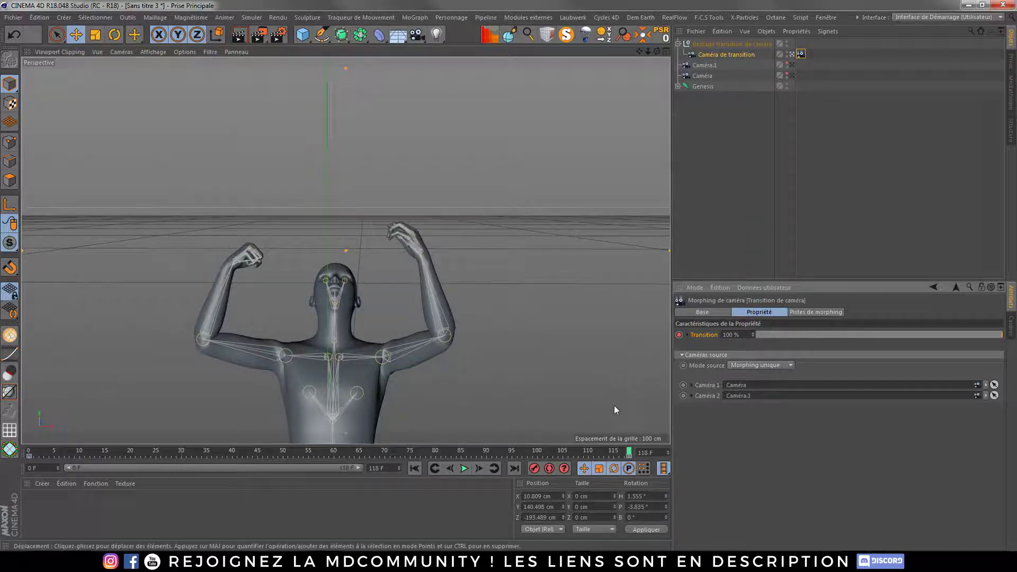
click(463, 469)
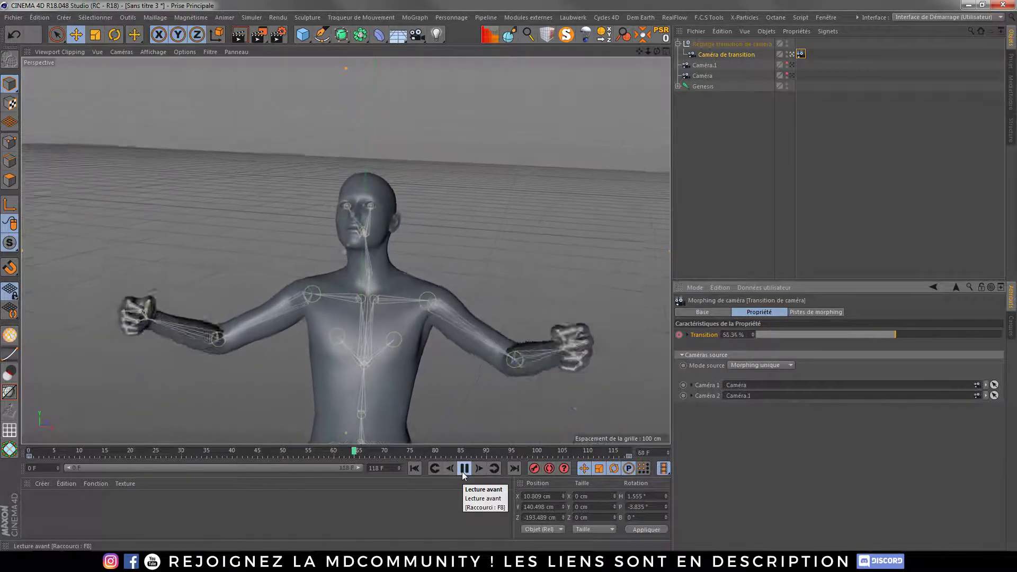
click(463, 468)
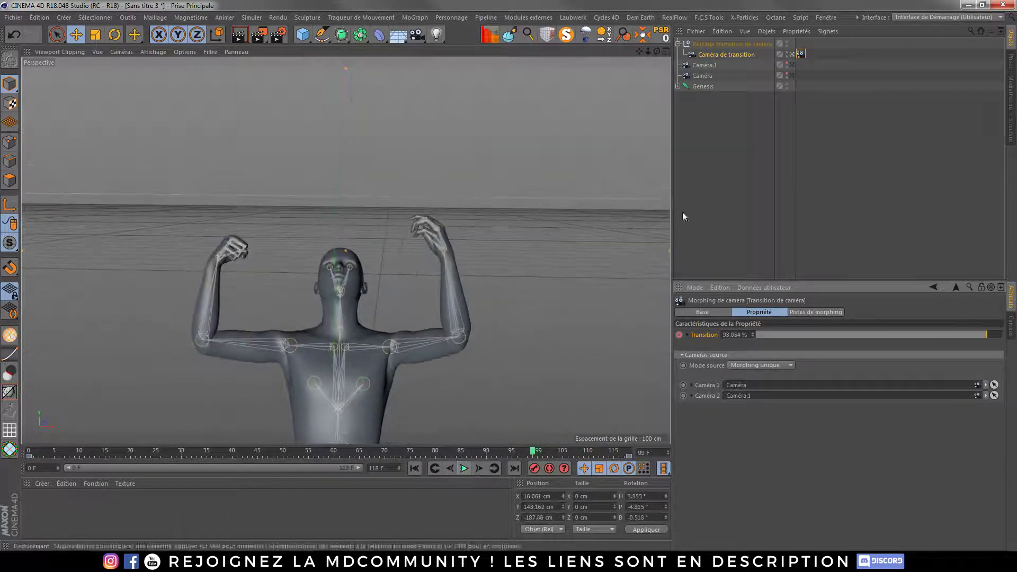
Reframe Caméra.1 on the kneeling figure at about X 0, Y 164, Z -185 cm, and play the transition camera's view
click(704, 77)
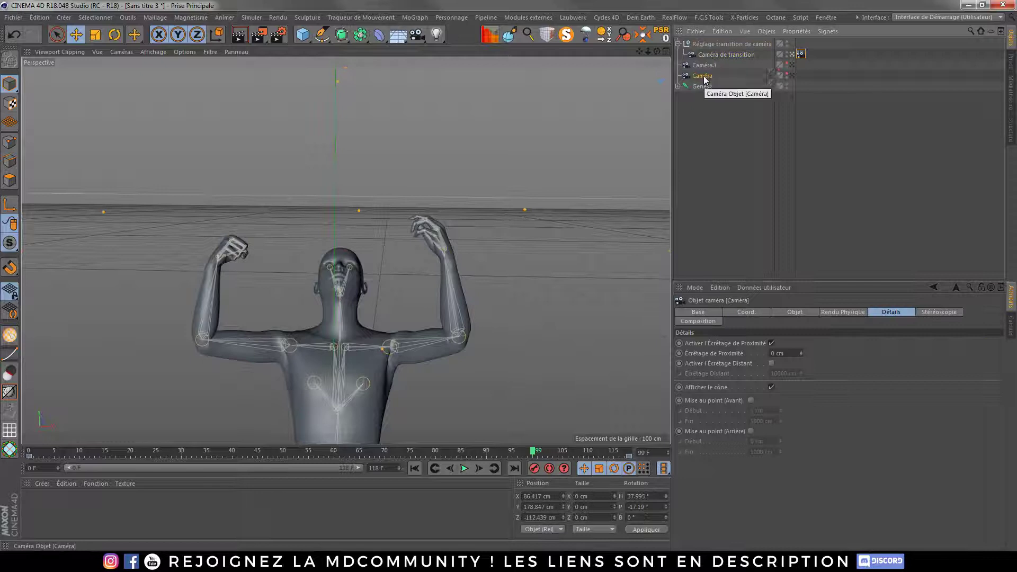
click(792, 76)
click(792, 66)
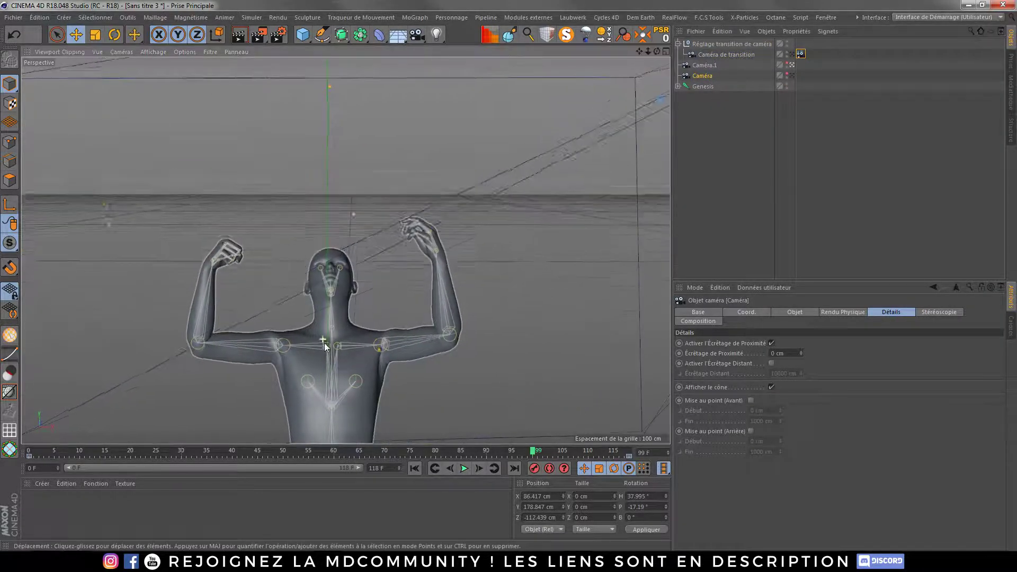
mouse_move(337, 273)
alt+mouse_down()
mouse_move(345, 269)
mouse_move(342, 319)
mouse_move(342, 247)
mouse_move(341, 259)
alt+mouse_up()
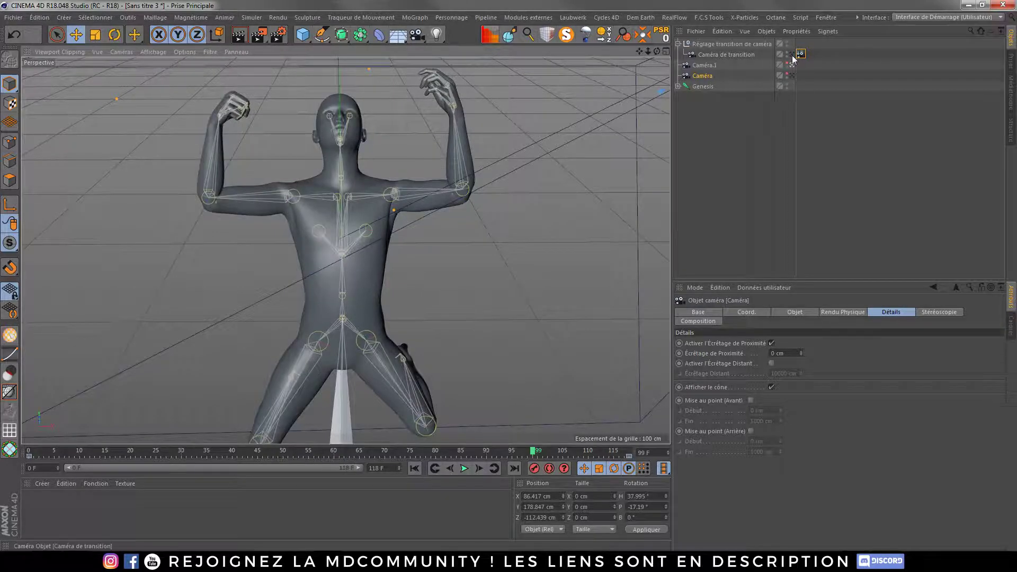
click(792, 54)
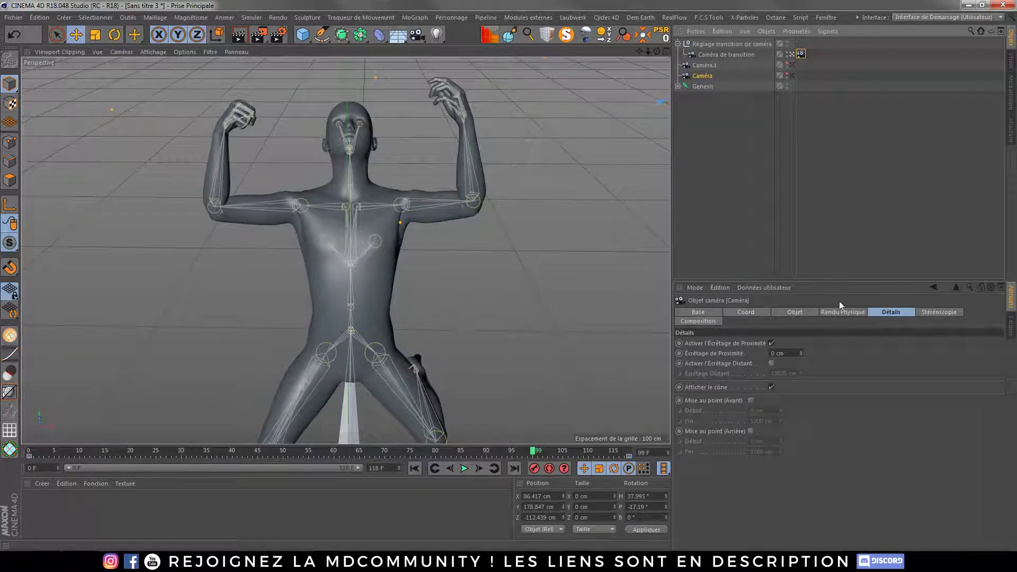
click(463, 468)
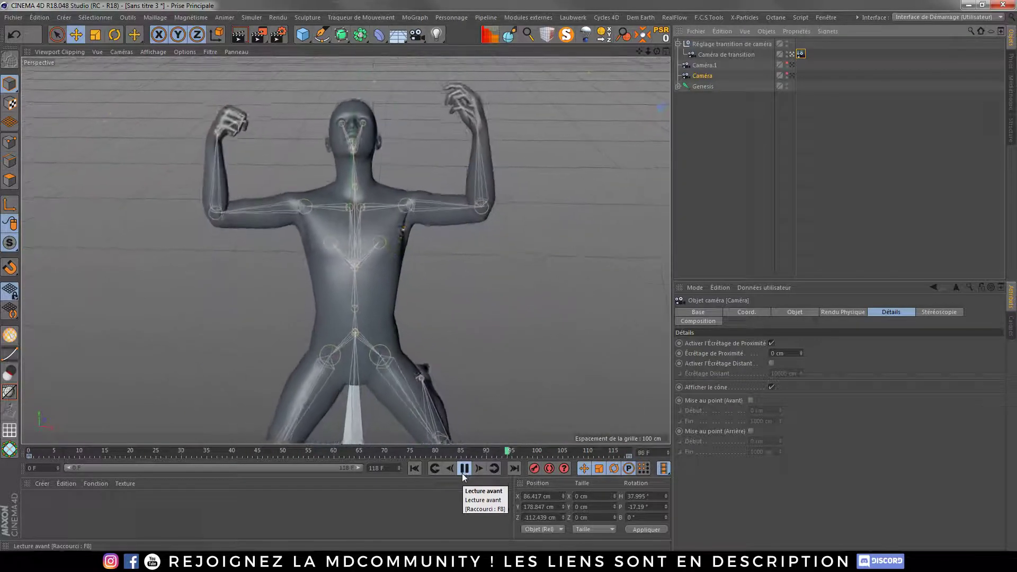
click(463, 473)
Return to frame 0, look through each source camera, and set the focal length of Caméra to Objectif normal (50 mm)
click(705, 65)
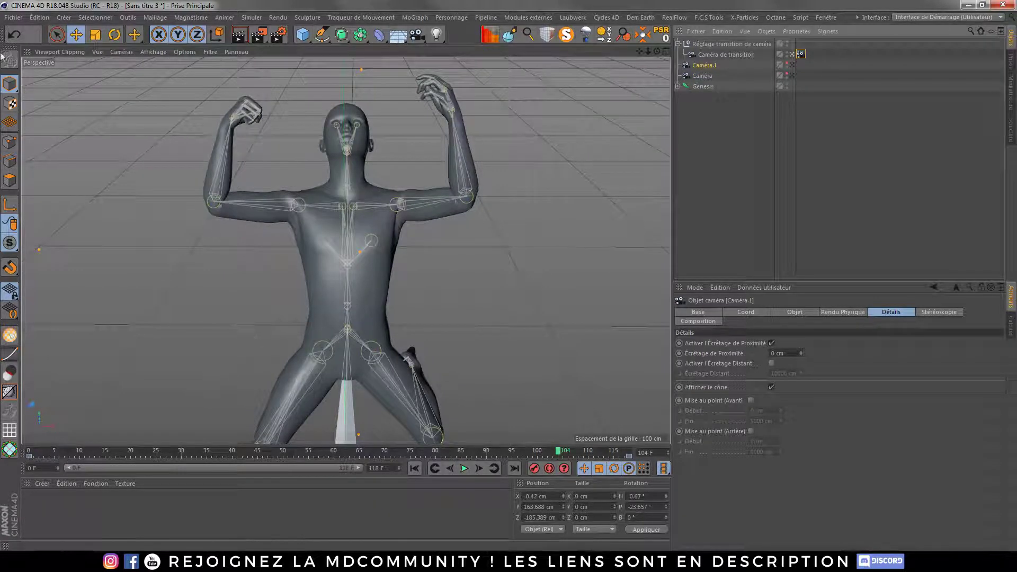
drag(560, 452, 16, 421)
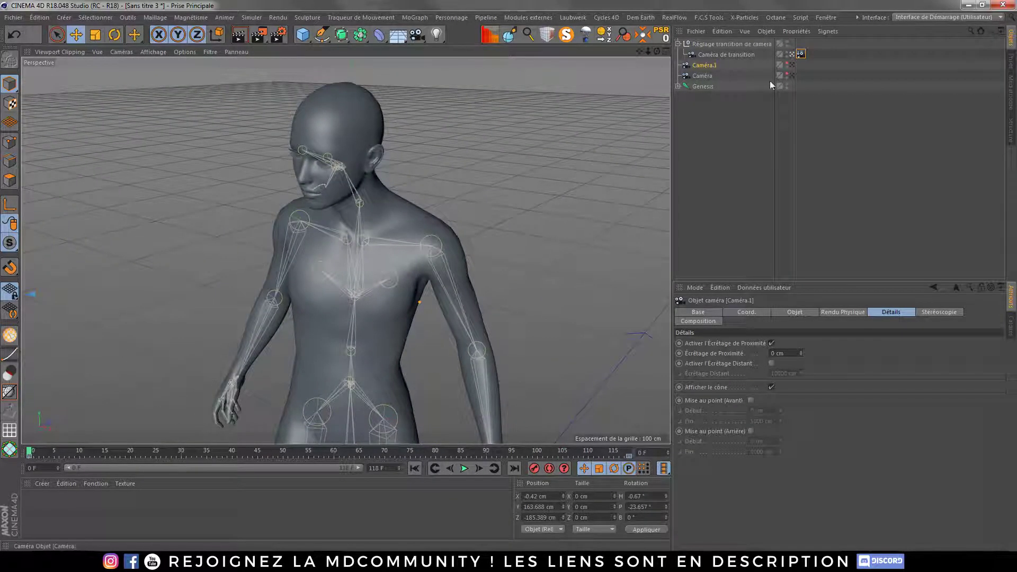
click(789, 312)
scroll(860, 355, down, 1)
click(793, 65)
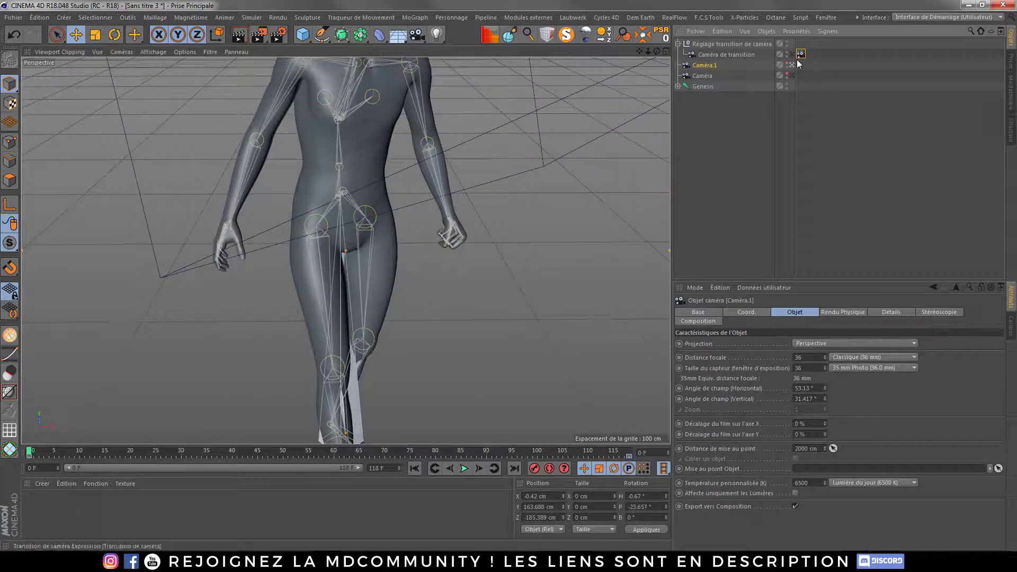
click(790, 75)
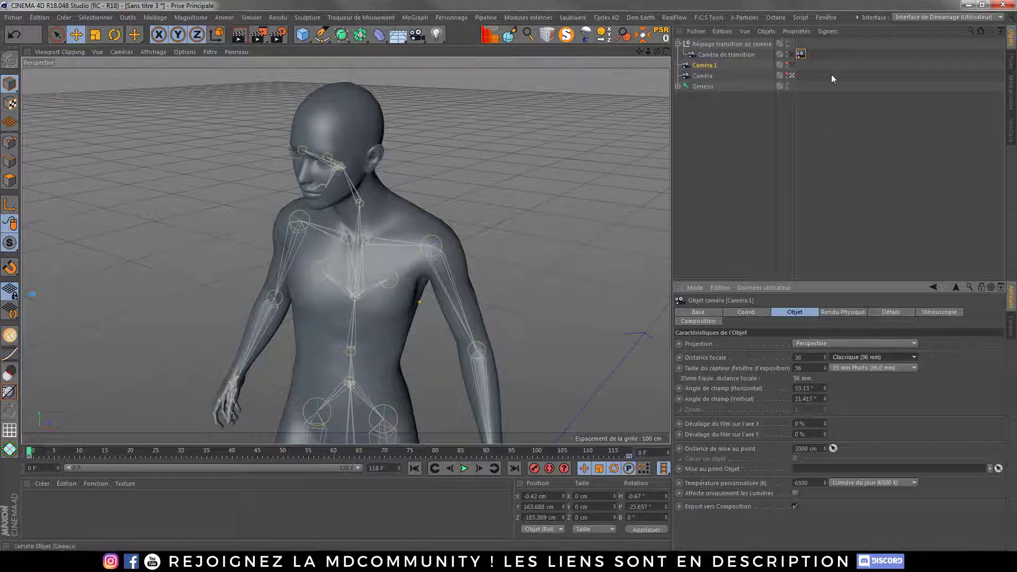
click(703, 77)
click(860, 357)
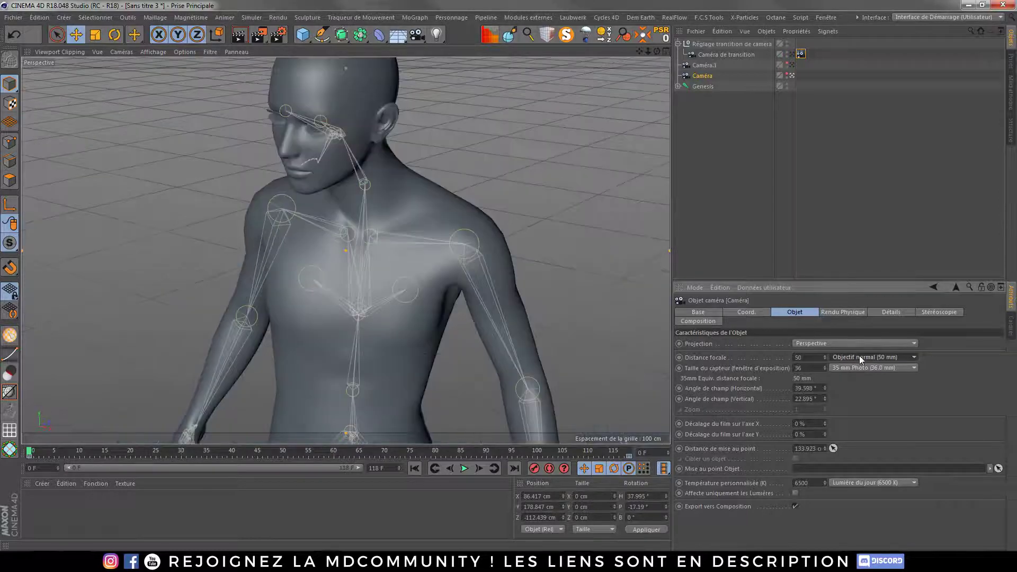
Look through the transition camera and play the animation from frame 0 to check the 50 mm framing
click(792, 54)
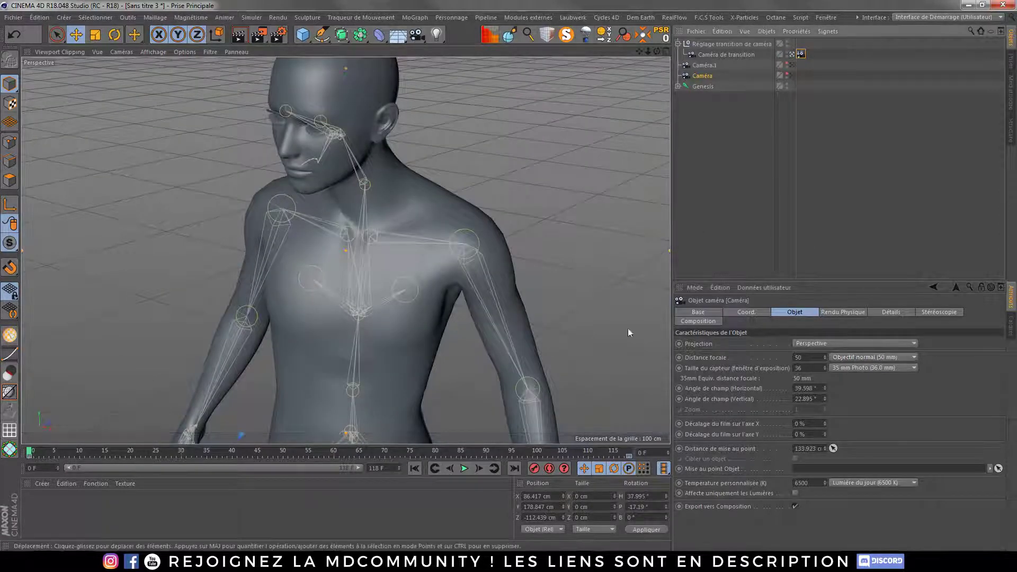
click(464, 468)
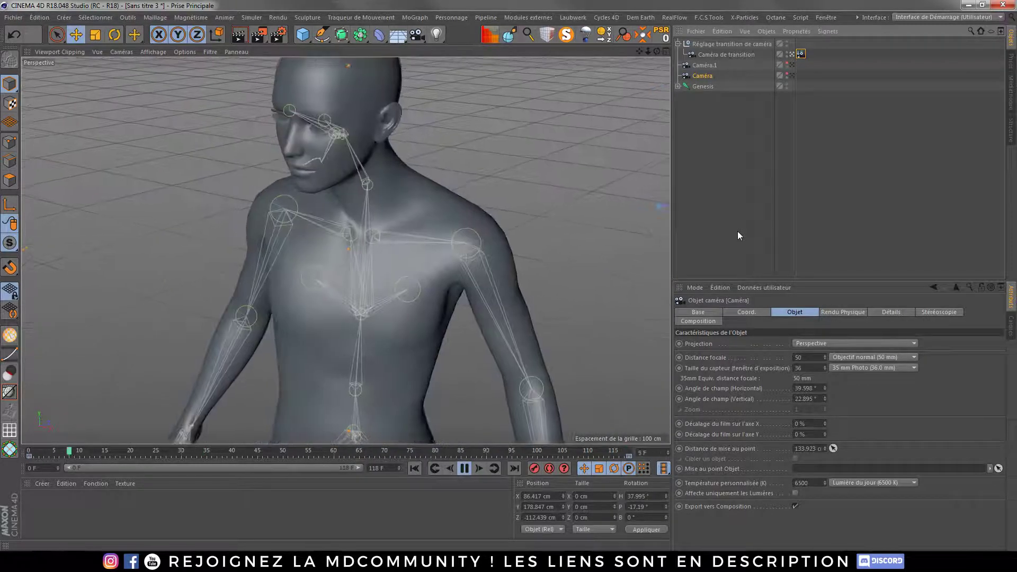
click(464, 468)
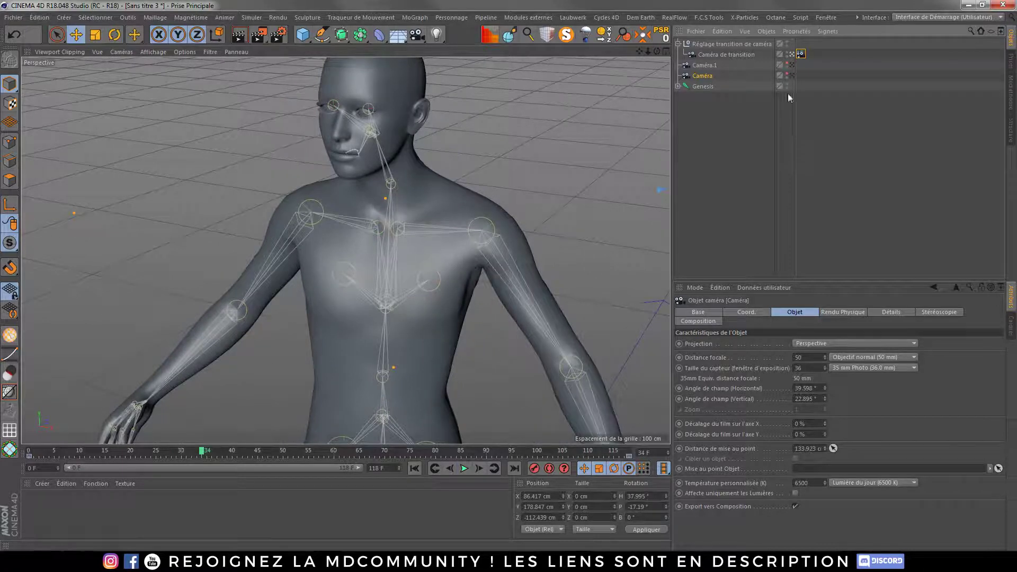
Try the composition grid (Dessiner grille) on the transition camera and turn it off again
click(705, 65)
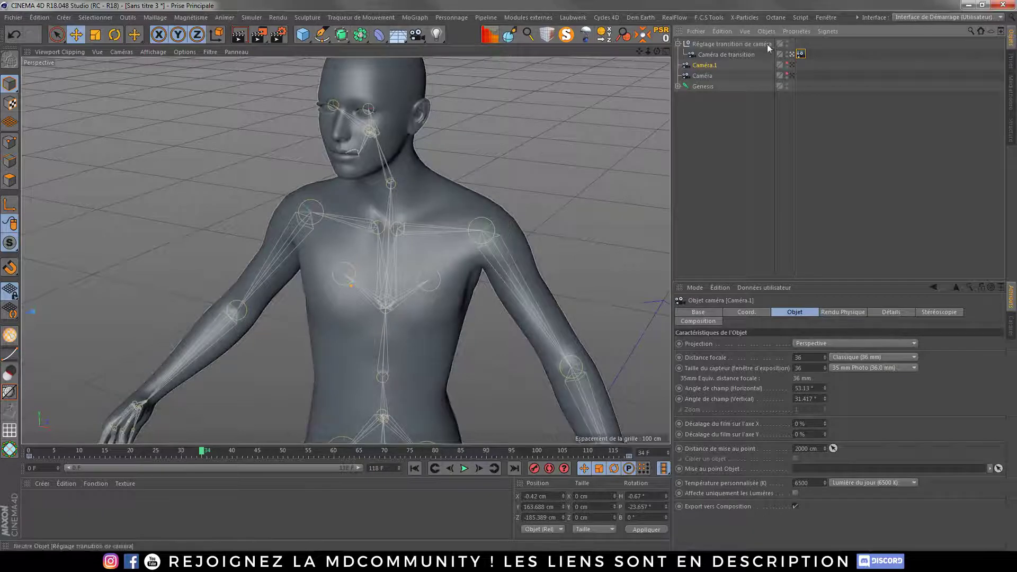
click(725, 55)
click(809, 319)
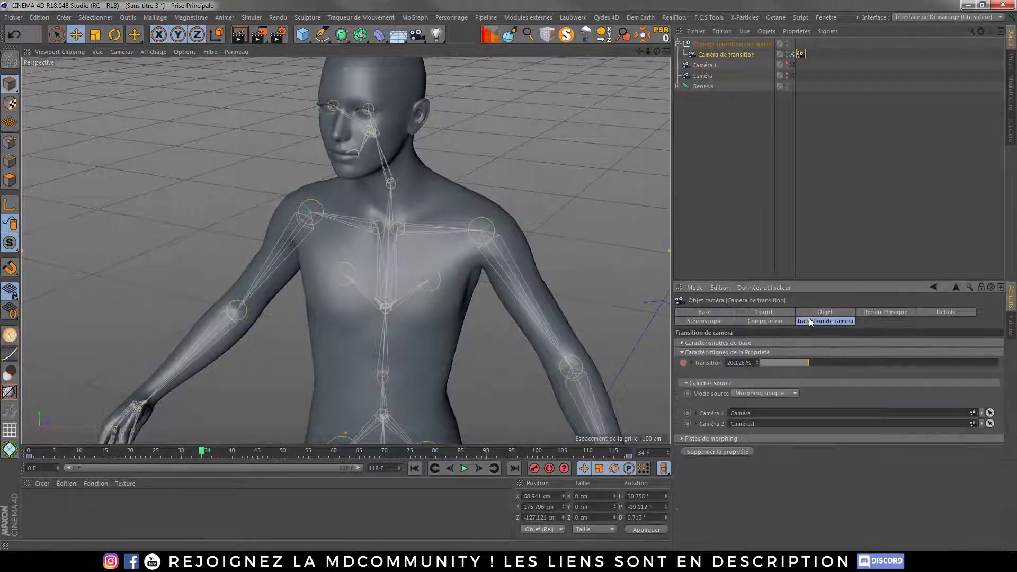
click(769, 321)
click(762, 355)
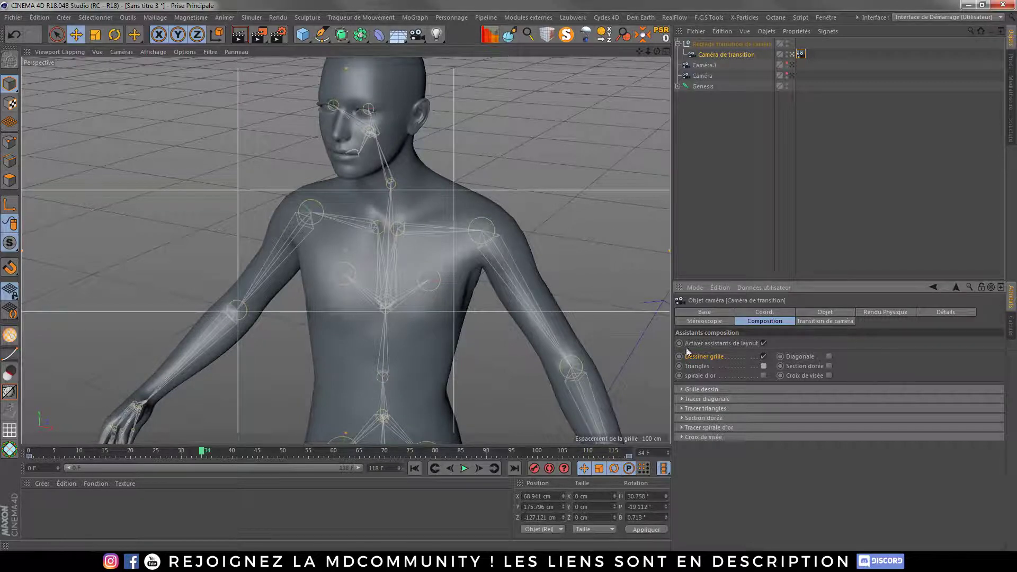
click(762, 356)
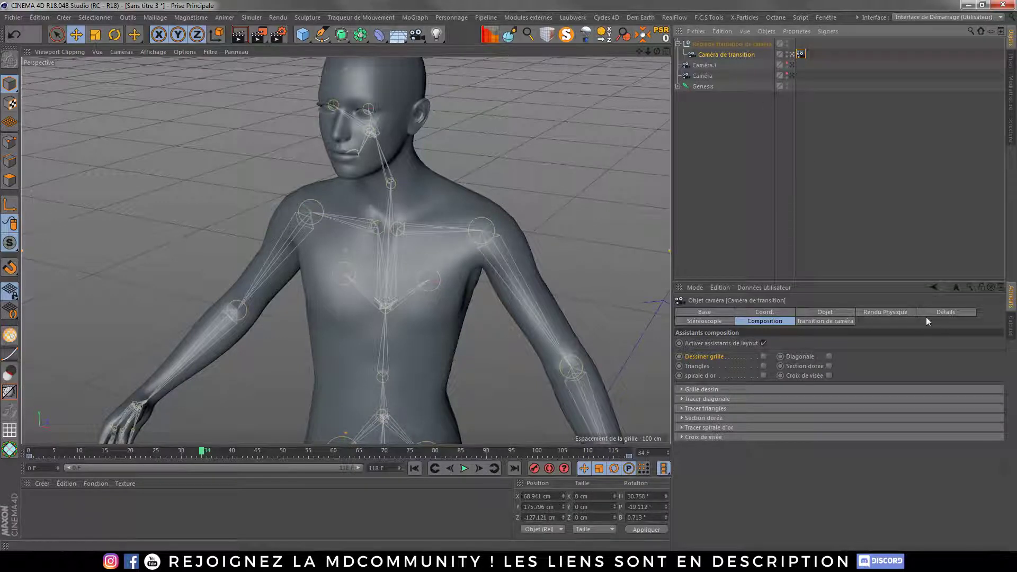
Compare the camera transition's Morphing unique and Morphing multiple source modes, ending on Morphing multiple
click(827, 322)
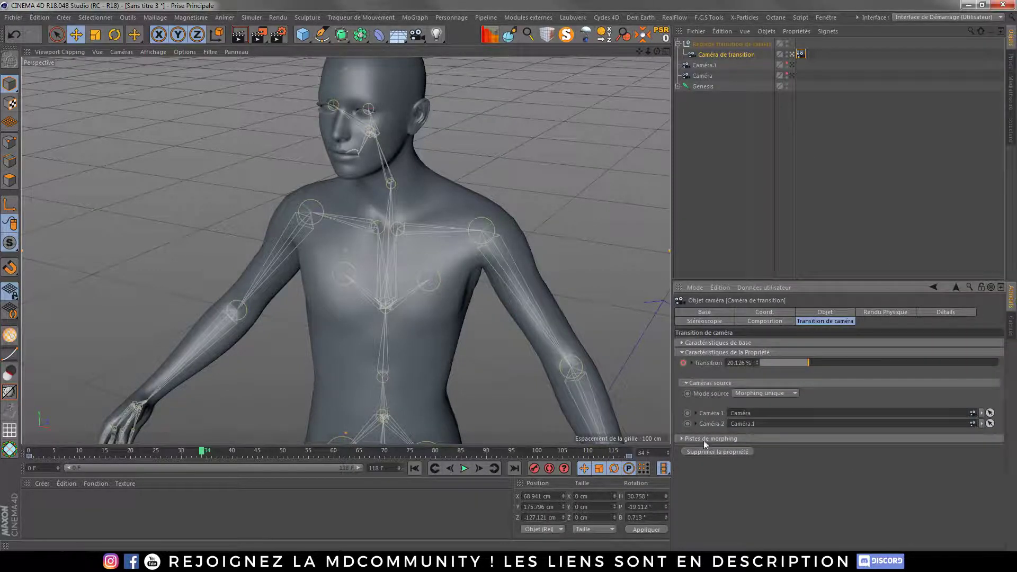
click(787, 392)
click(786, 404)
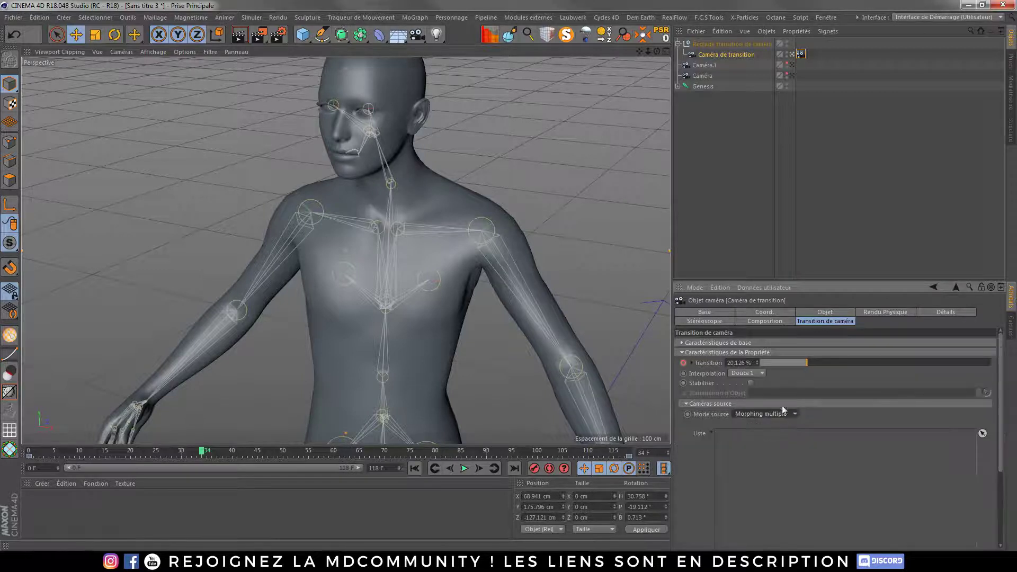
mouse_move(1000, 393)
mouse_down()
mouse_move(1000, 501)
mouse_move(999, 398)
mouse_up()
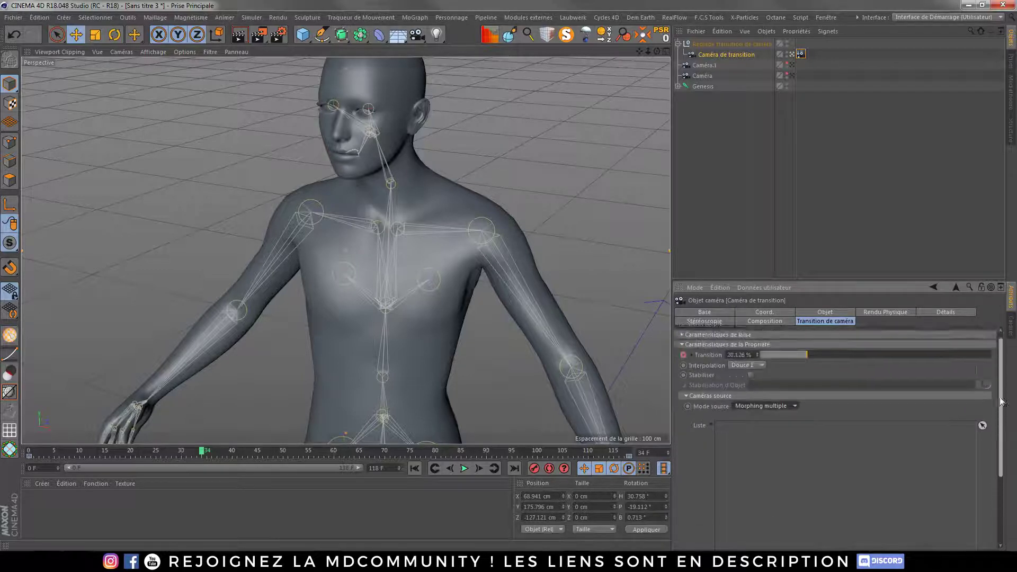
click(773, 405)
click(769, 427)
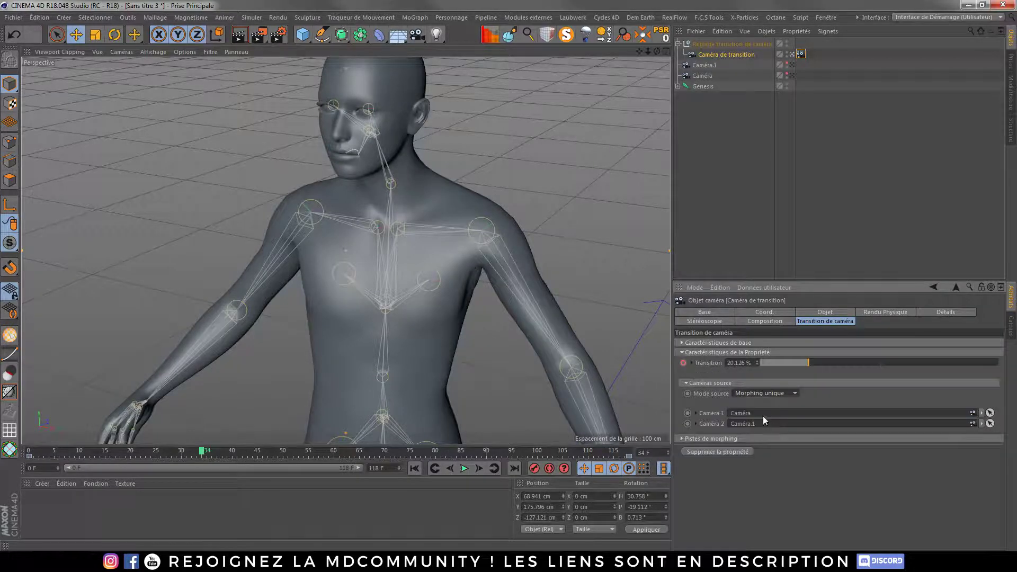
click(765, 418)
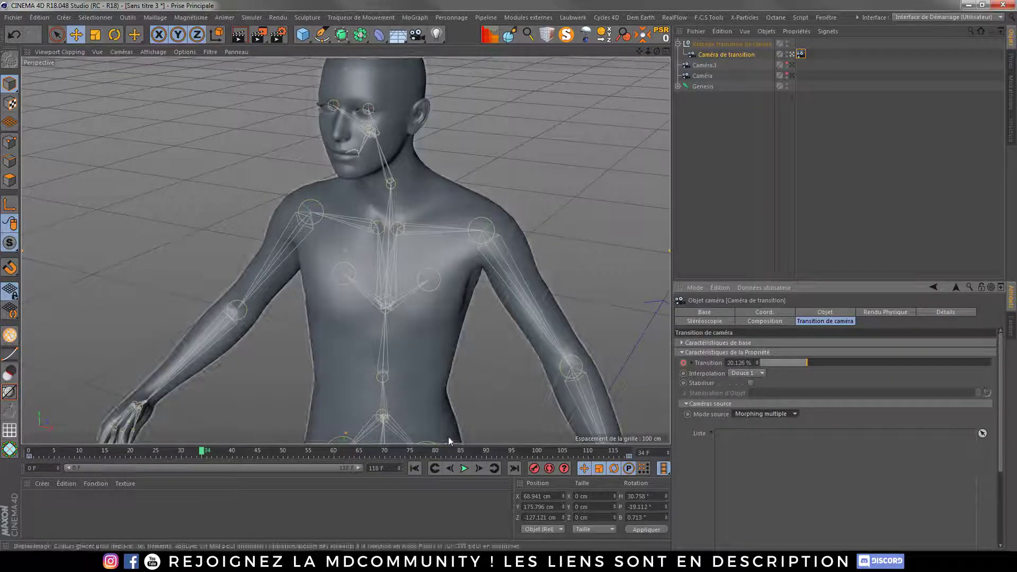
Play the camera transition twice from frame 0 with the multiple morphing mode
click(415, 468)
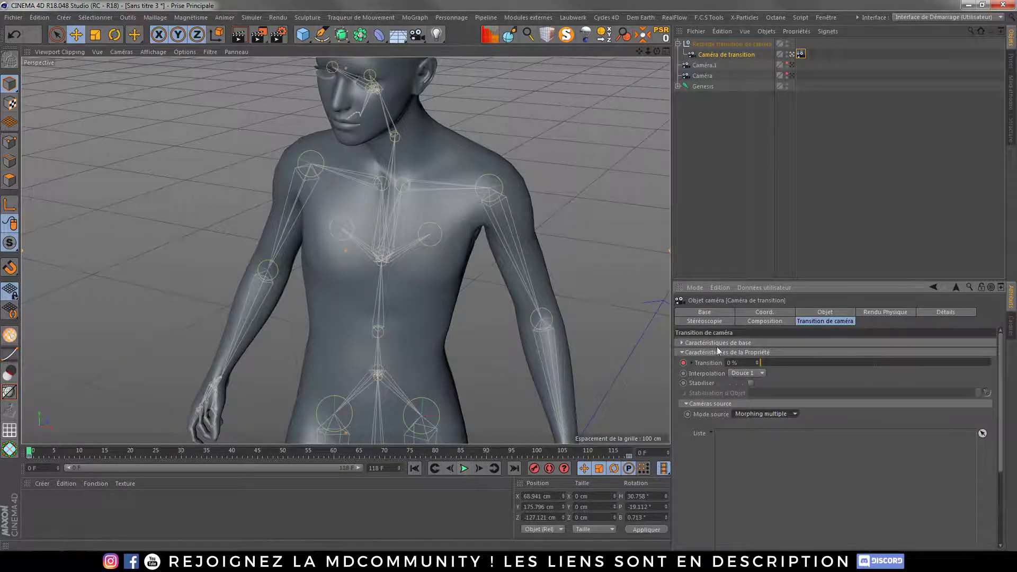
click(465, 468)
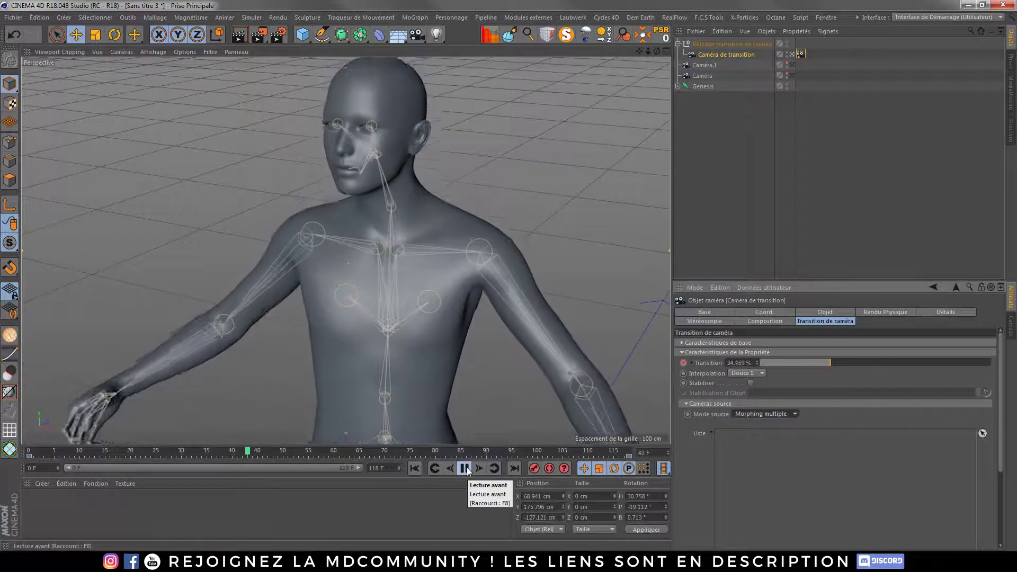
click(466, 468)
click(415, 468)
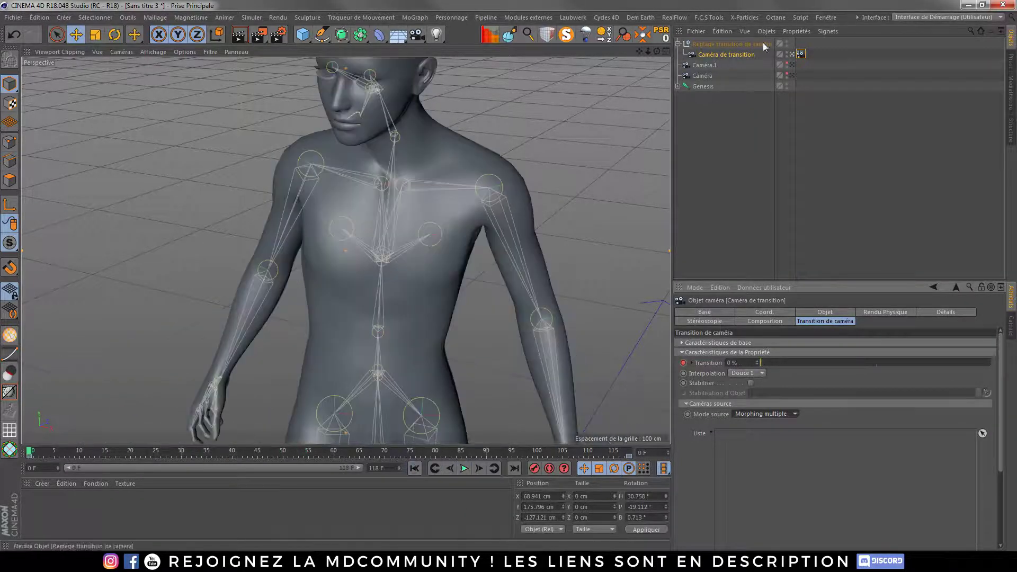
click(792, 75)
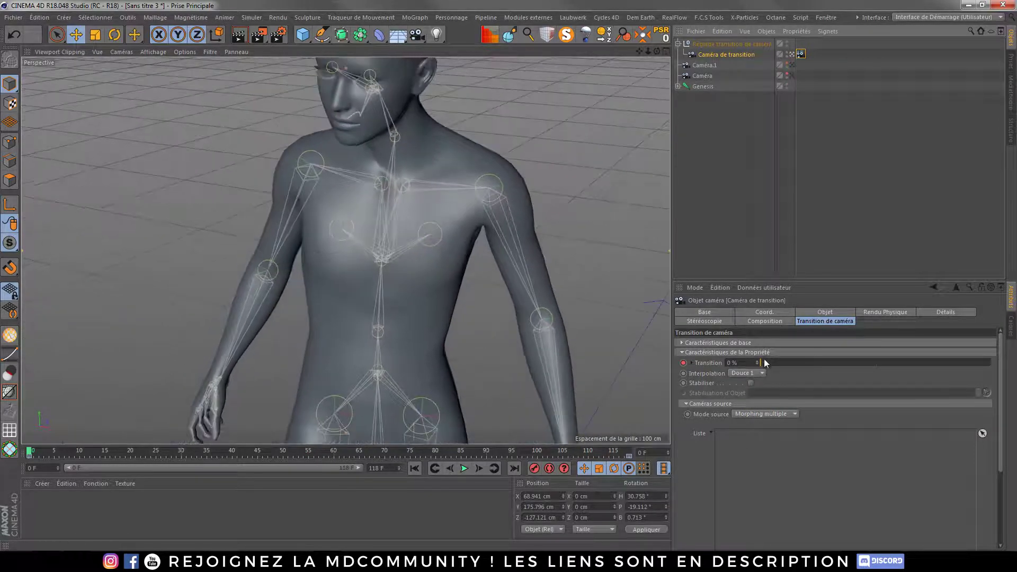
click(465, 468)
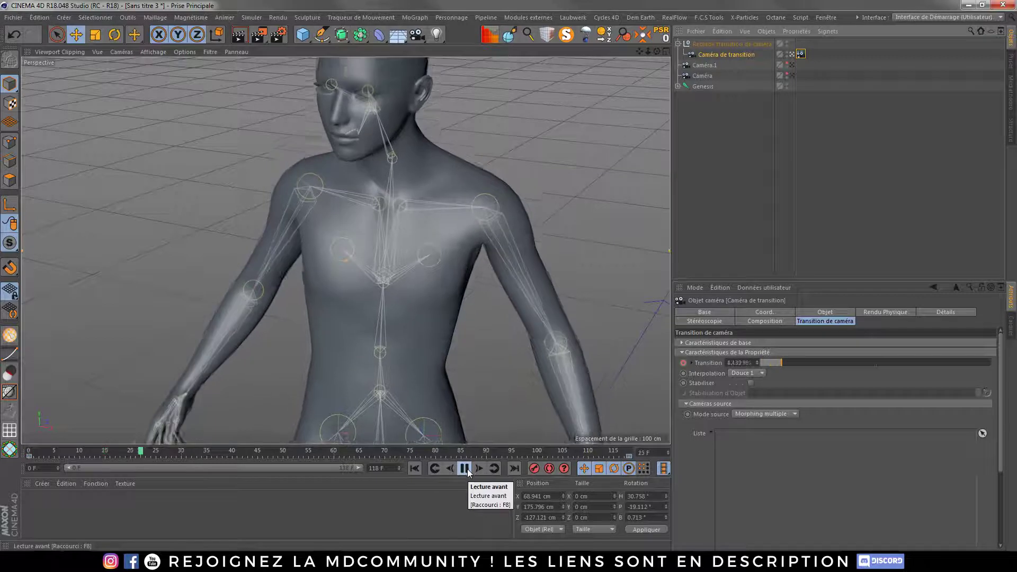
click(465, 469)
Set the camera transition's source mode back to Morphing unique and play the animation from frame 0, ending back at frame 0
click(765, 414)
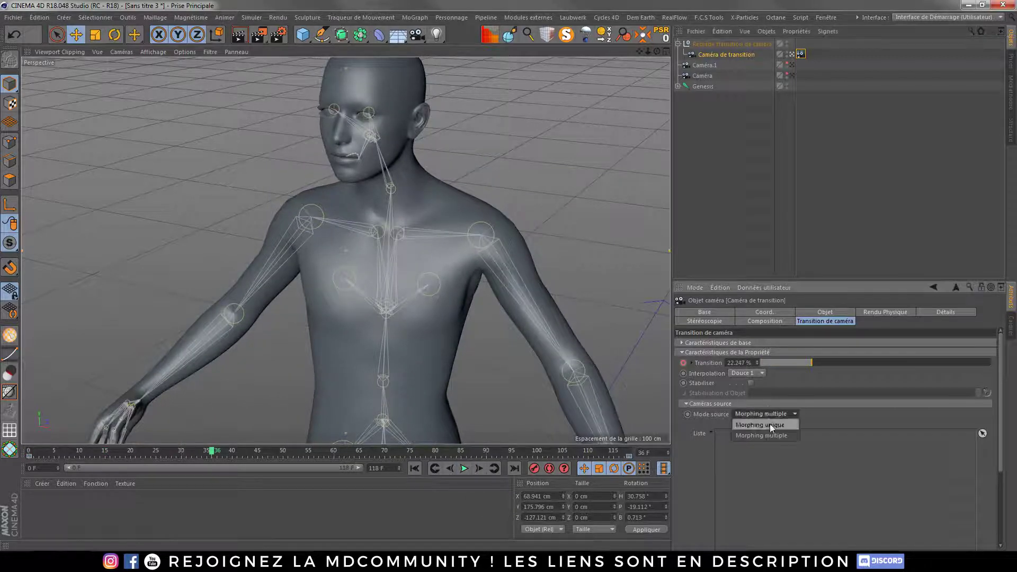
click(770, 424)
click(414, 468)
click(465, 469)
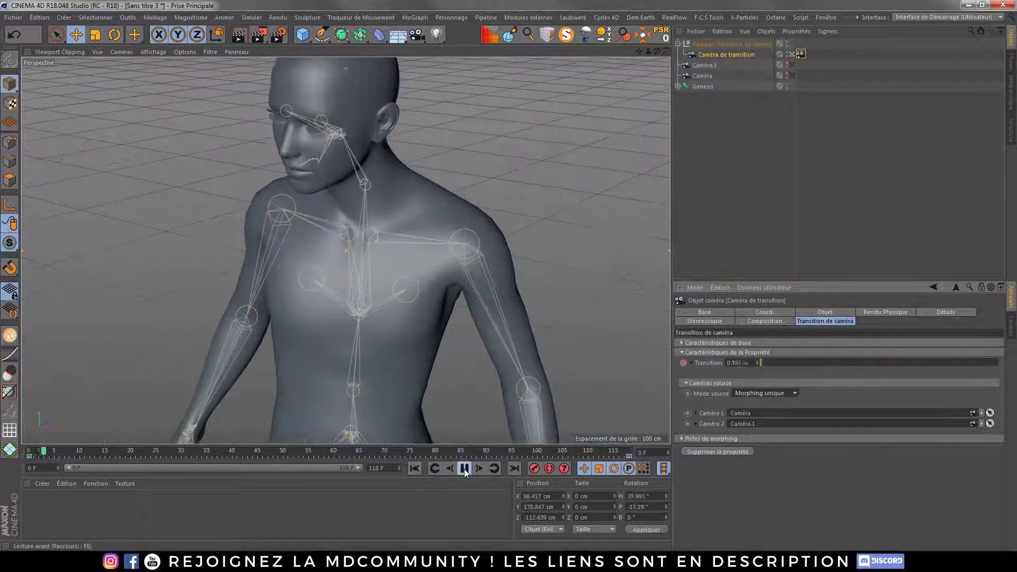
click(464, 468)
click(415, 468)
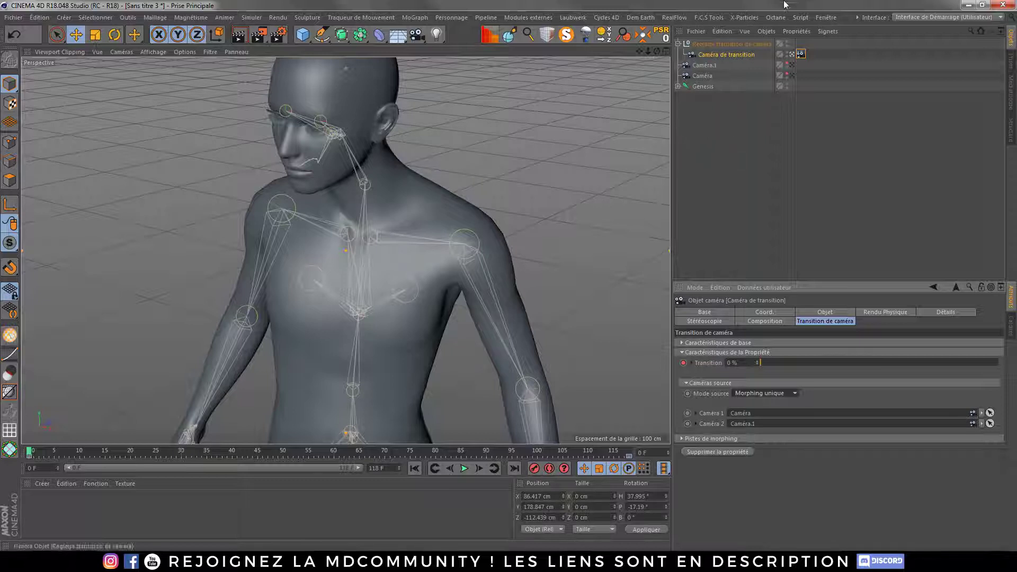
Open the Octane Live Viewer and start a live render of the scene beside the viewport
click(776, 18)
click(786, 43)
drag(378, 205, 554, 100)
click(397, 128)
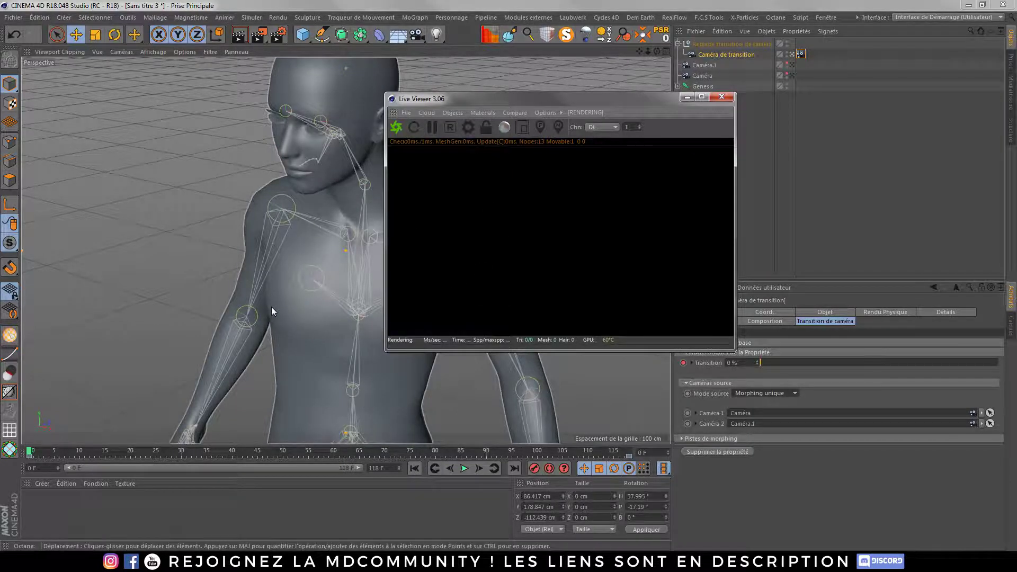
click(397, 127)
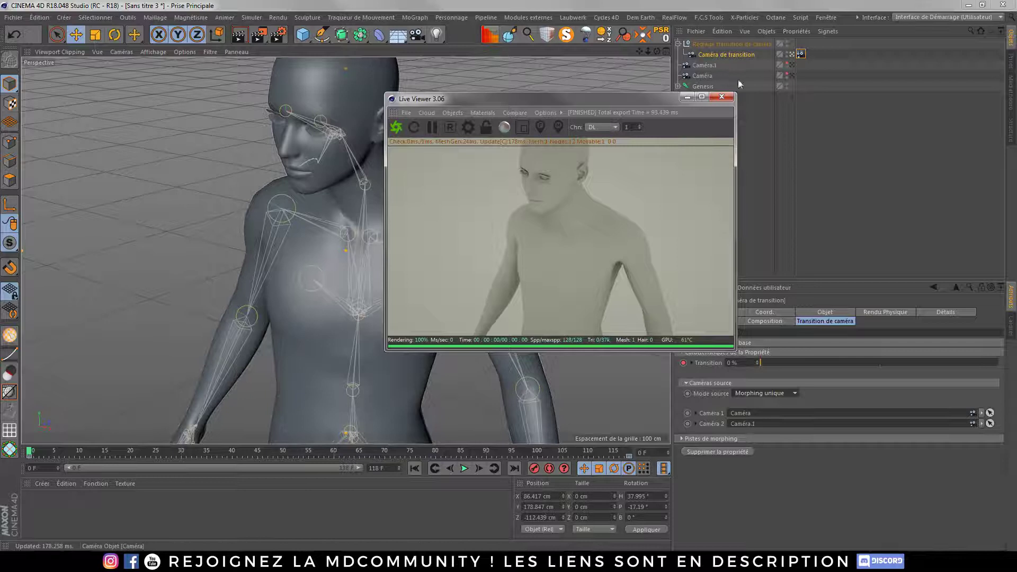
drag(601, 101, 794, 120)
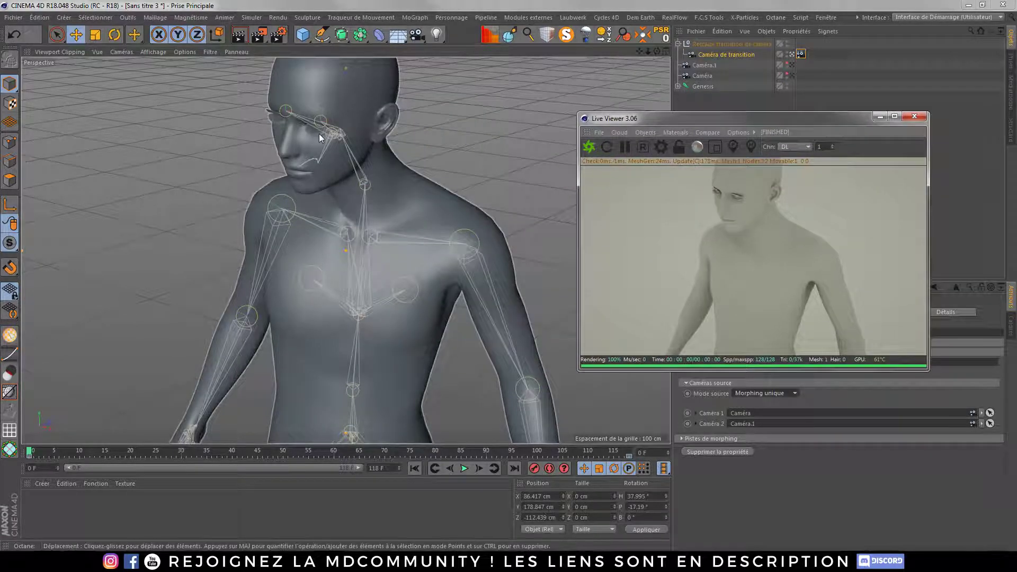
Select the character and move the timeline to frame 47 to check its pose in the live render
click(319, 134)
drag(671, 119, 535, 114)
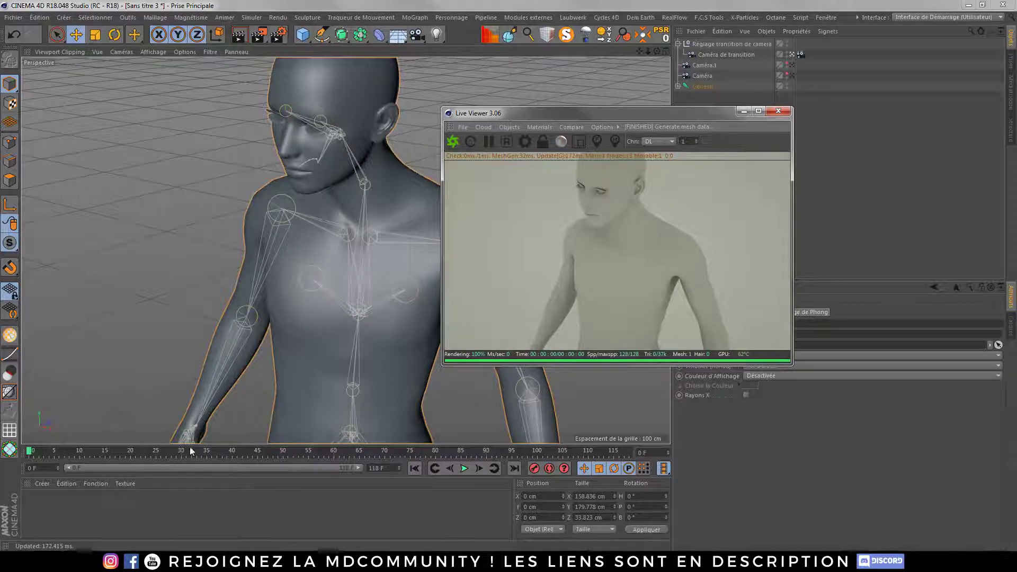
drag(27, 456, 267, 456)
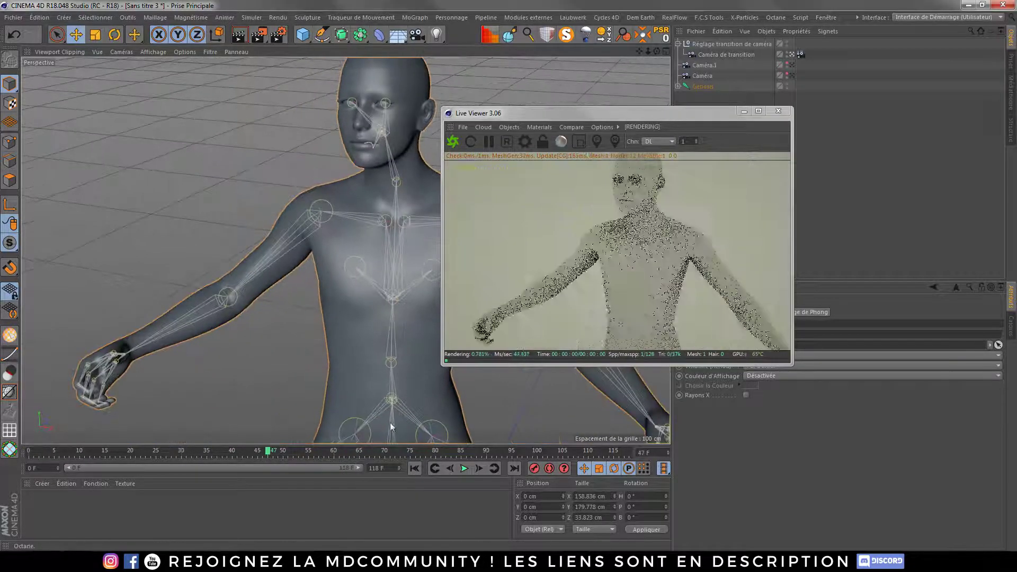
drag(594, 118, 656, 93)
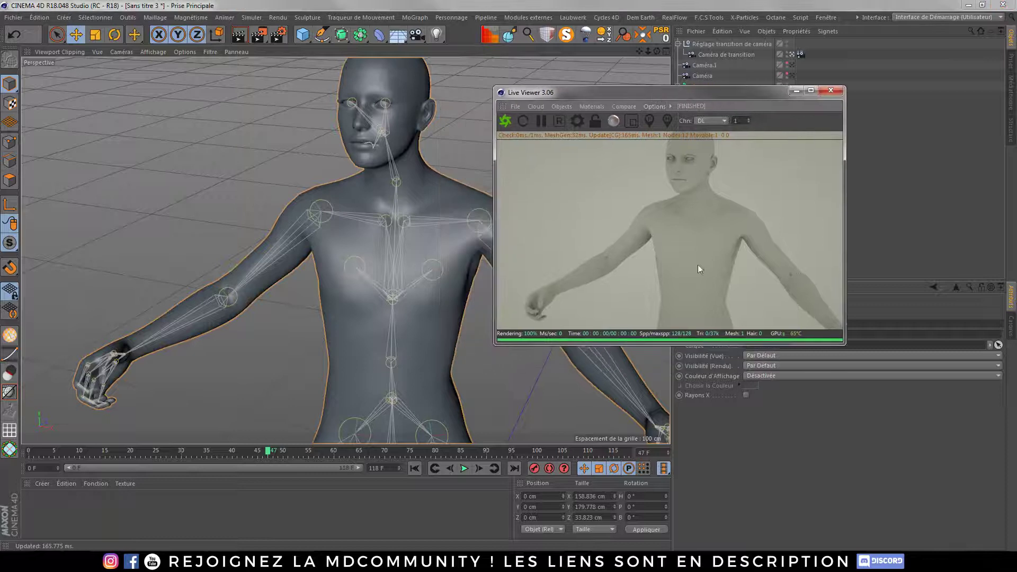
Switch the Octane kernel to Pathtracing with 1024 max samples and a diffuse and specular depth of 6
click(578, 120)
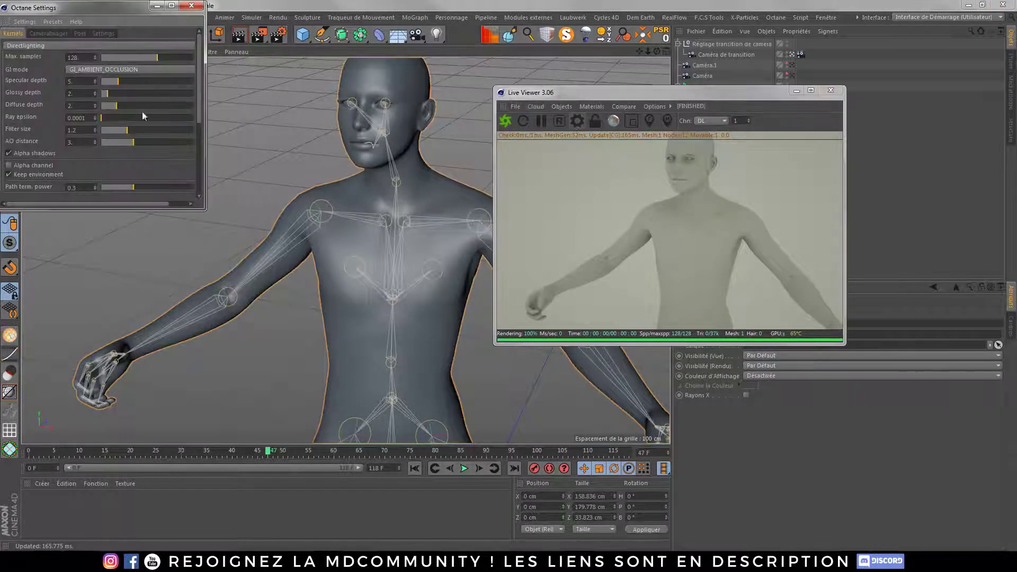
scroll(40, 49, down, 1)
text(20)
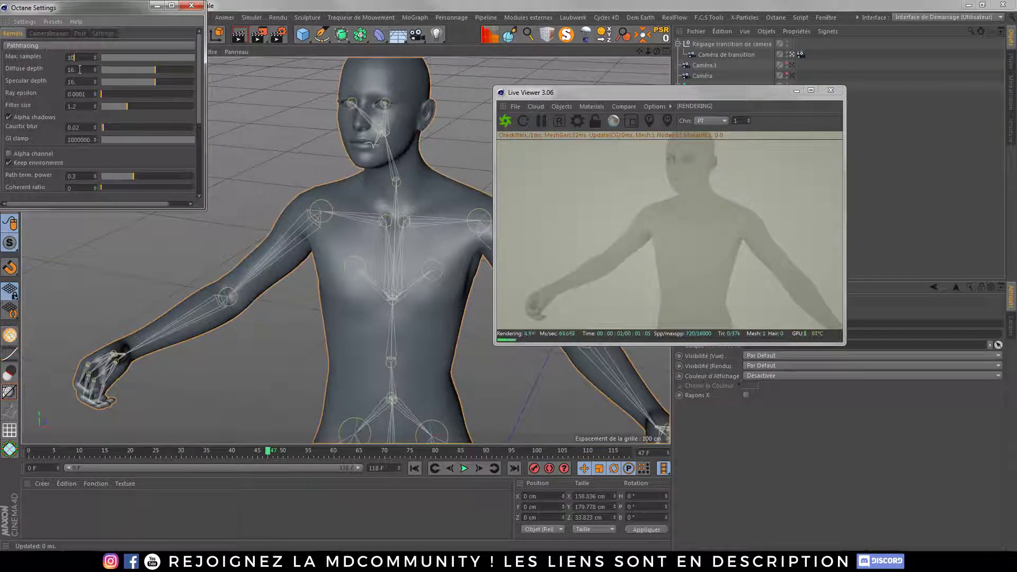
click(81, 69)
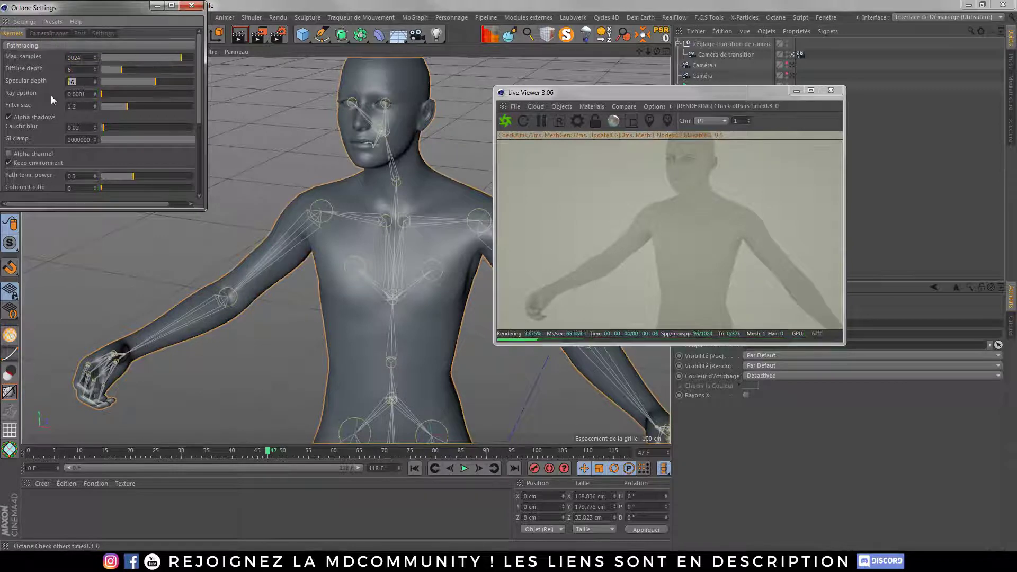
text(6)
key(Return)
Set the Pathtracing kernel's GI clamp to 0.7 and coherent ratio to 0.1, and close the Octane settings
click(82, 139)
text(0.7)
key(Return)
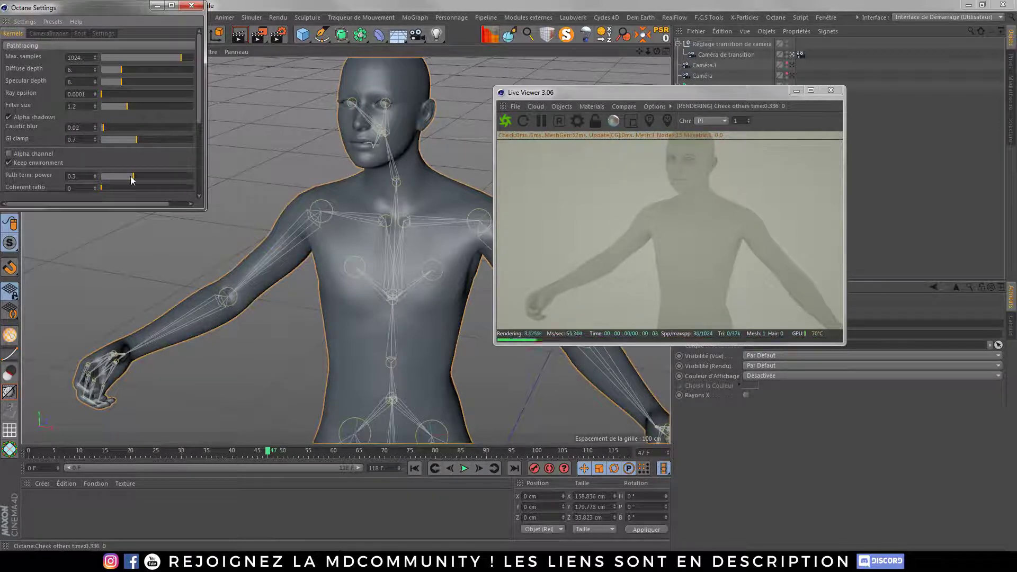
drag(198, 127, 200, 139)
key(Return)
drag(158, 173, 189, 185)
drag(199, 133, 200, 182)
scroll(201, 175, up, 5)
click(191, 5)
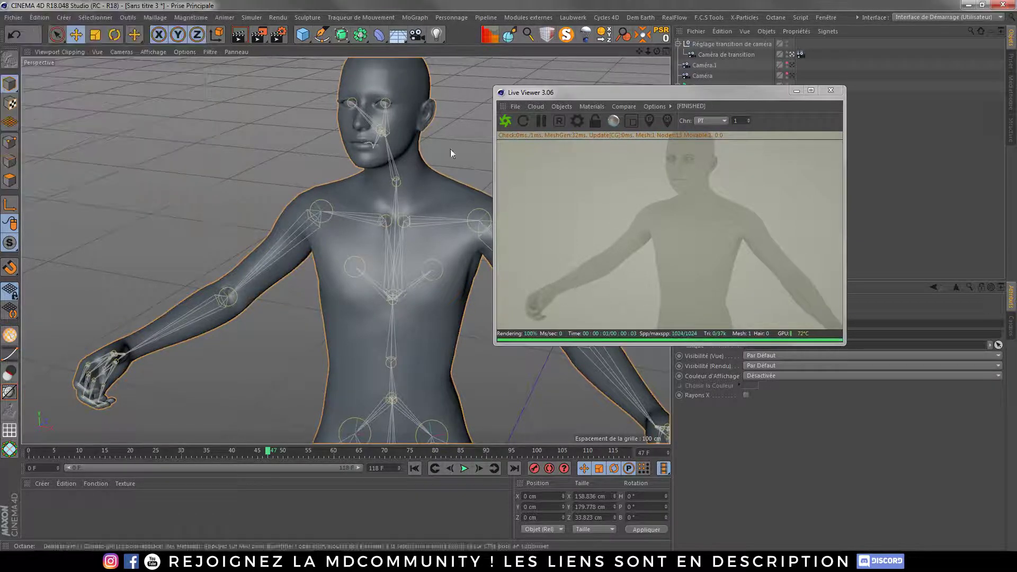
Add an Octane texture (HDRI) environment sky to the scene from the Live Viewer
click(577, 124)
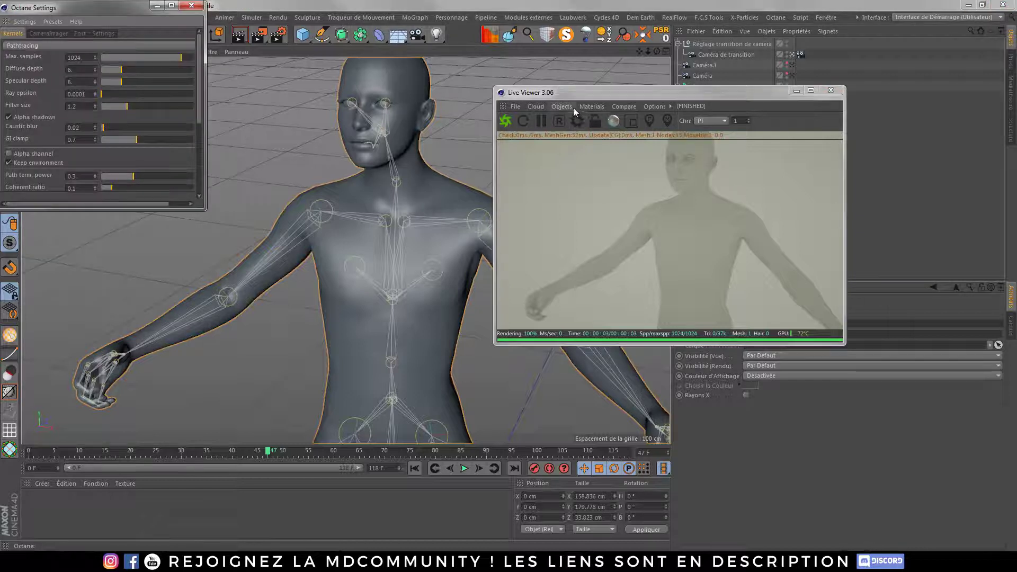
click(573, 107)
click(579, 137)
drag(682, 92, 408, 88)
Add an HDRI Link tag to the OctaneSky object and link it to the Environment Tag's texture
right_click(710, 45)
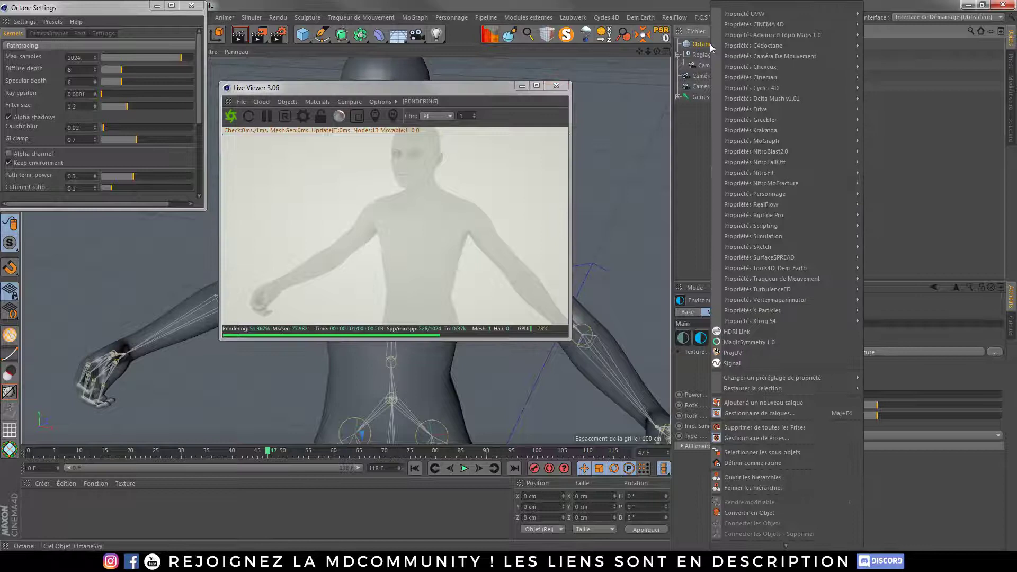
click(739, 332)
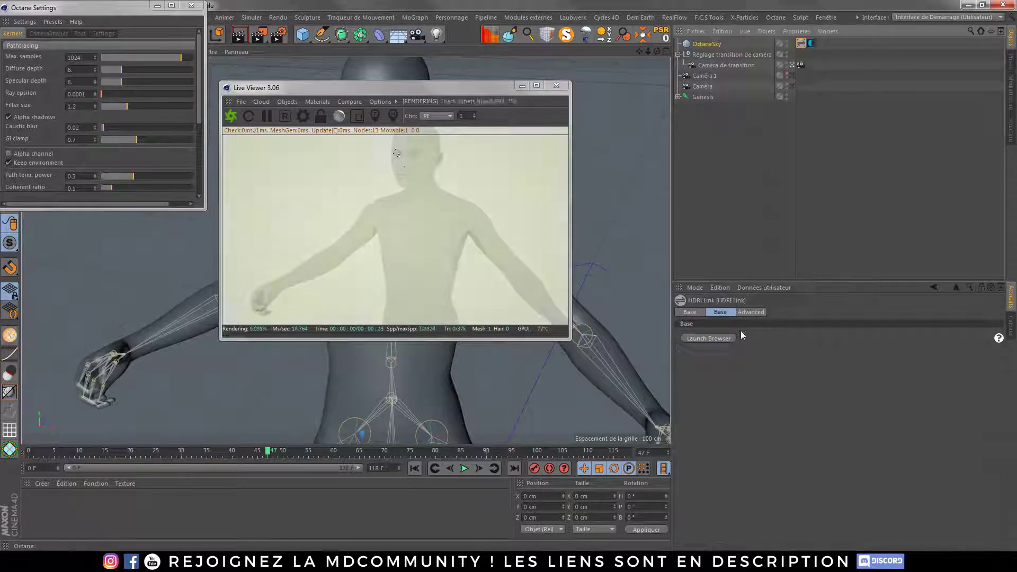
click(813, 42)
drag(697, 354, 805, 51)
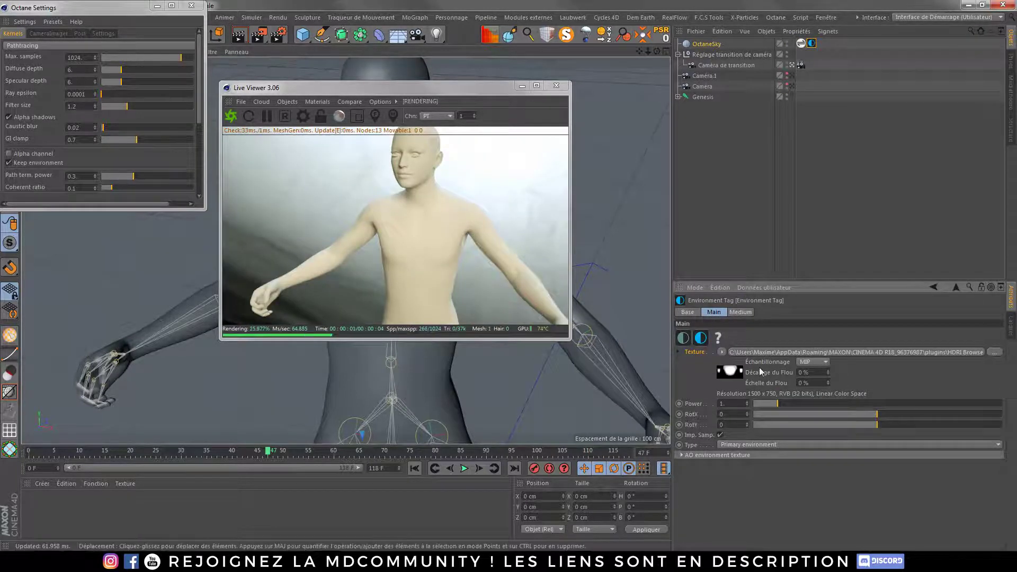
Try lighting maps from the HDRI Browser's Studio Basics pack and light the scene with Basic Studio3
click(801, 43)
click(708, 339)
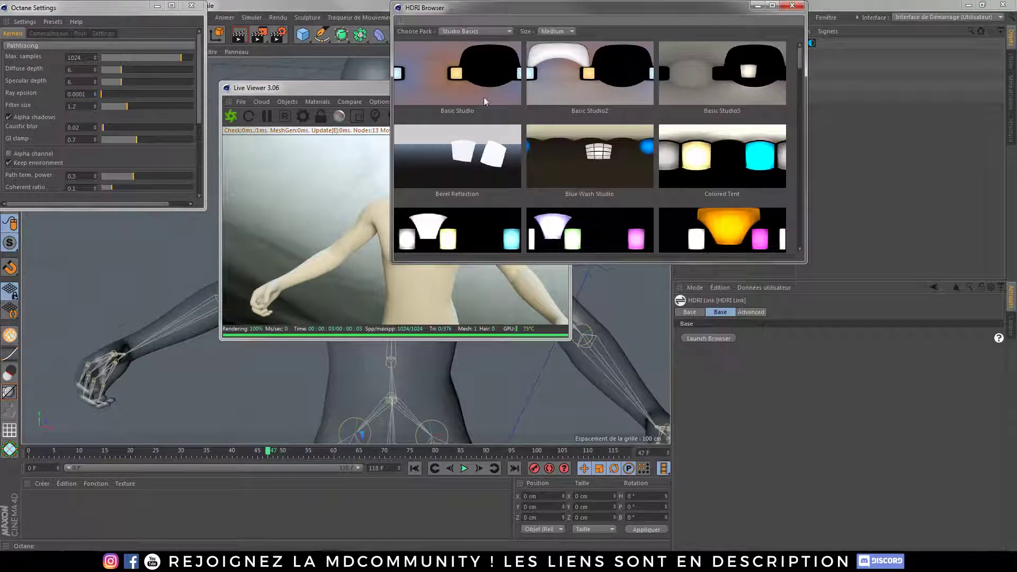
click(530, 101)
drag(320, 91, 209, 100)
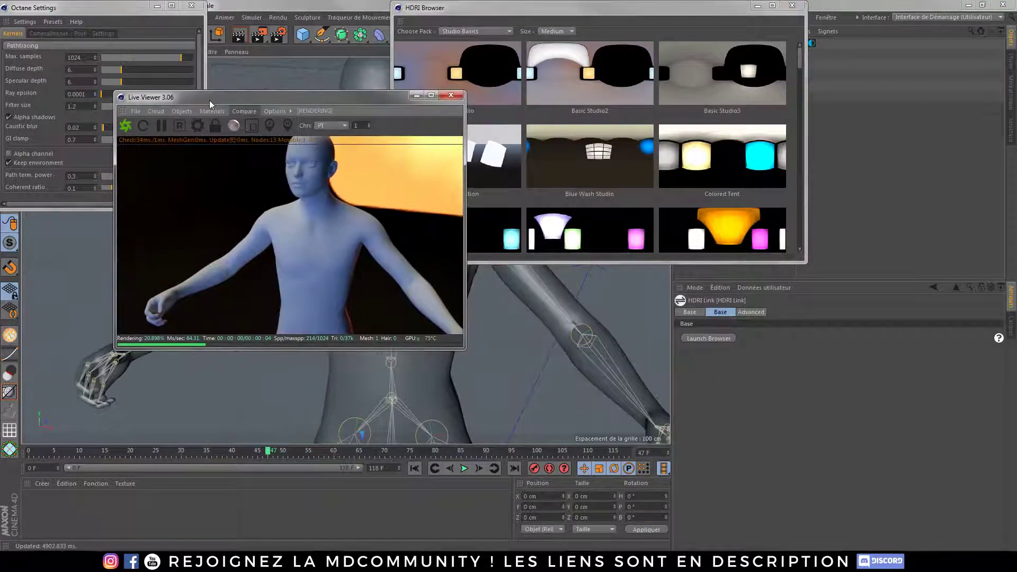
click(736, 93)
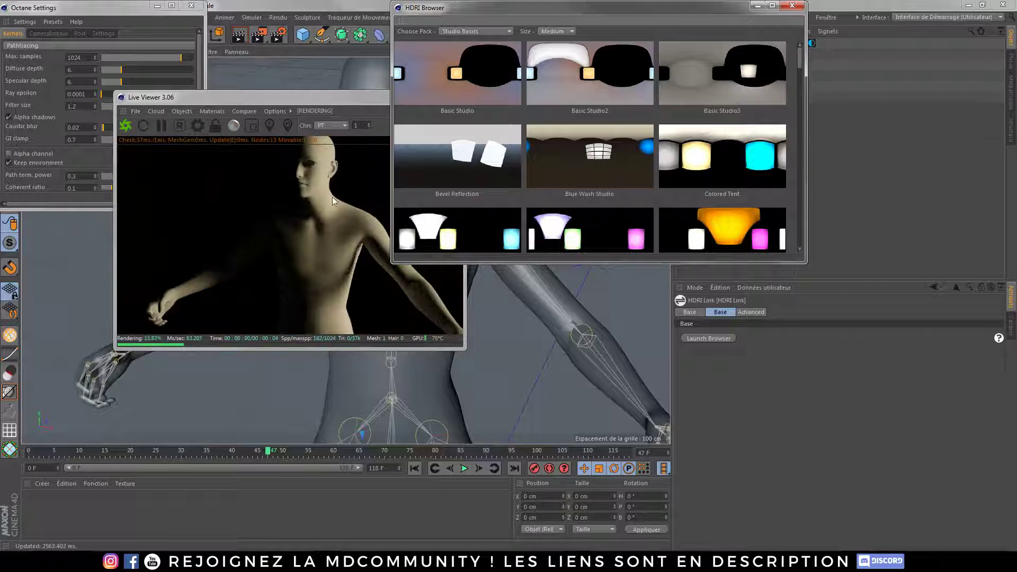
click(791, 6)
Create an Octane glossy material on the character directly from the live render
click(274, 110)
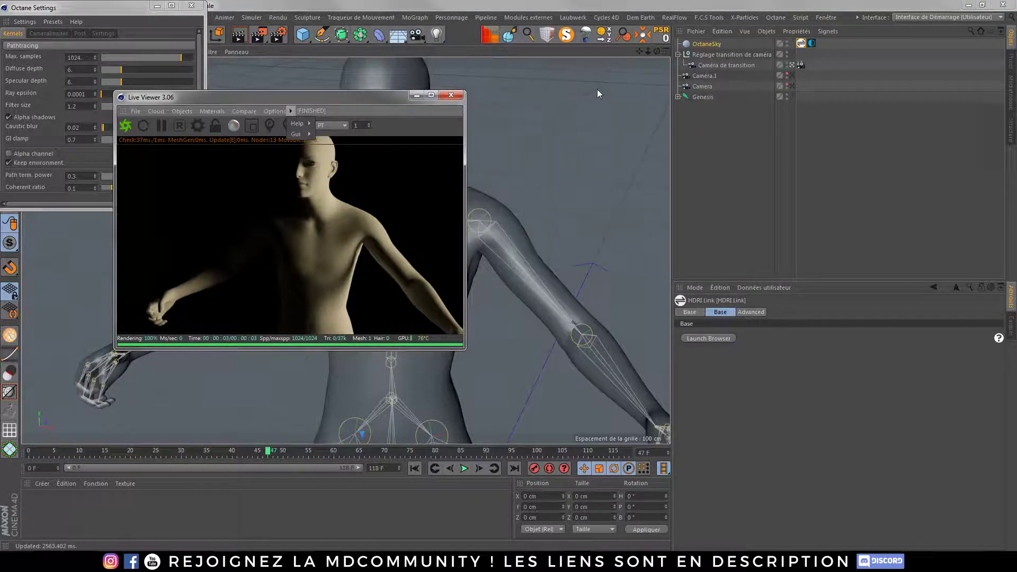
drag(276, 100, 647, 73)
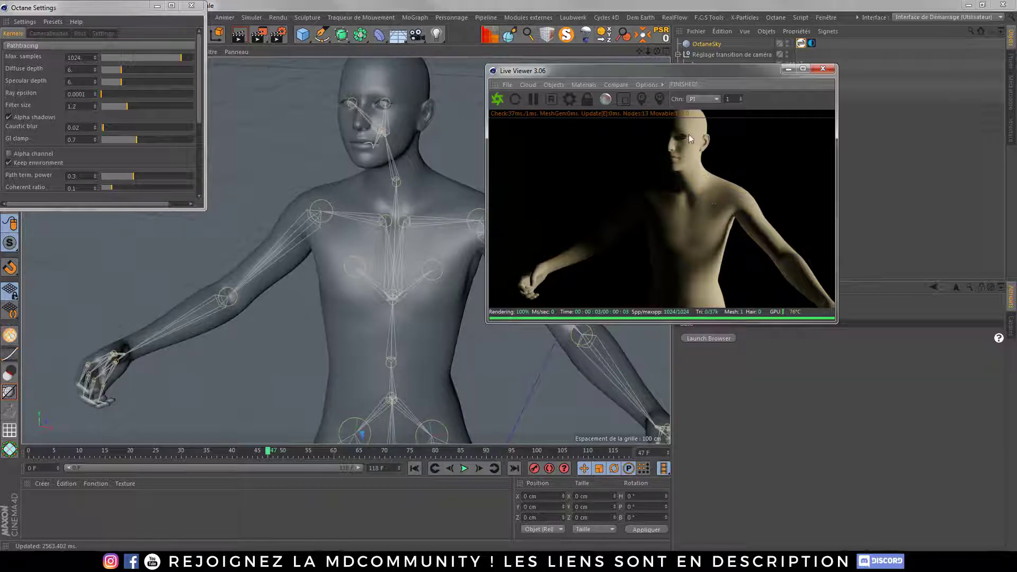
right_click(690, 148)
mouse_move(712, 154)
click(796, 172)
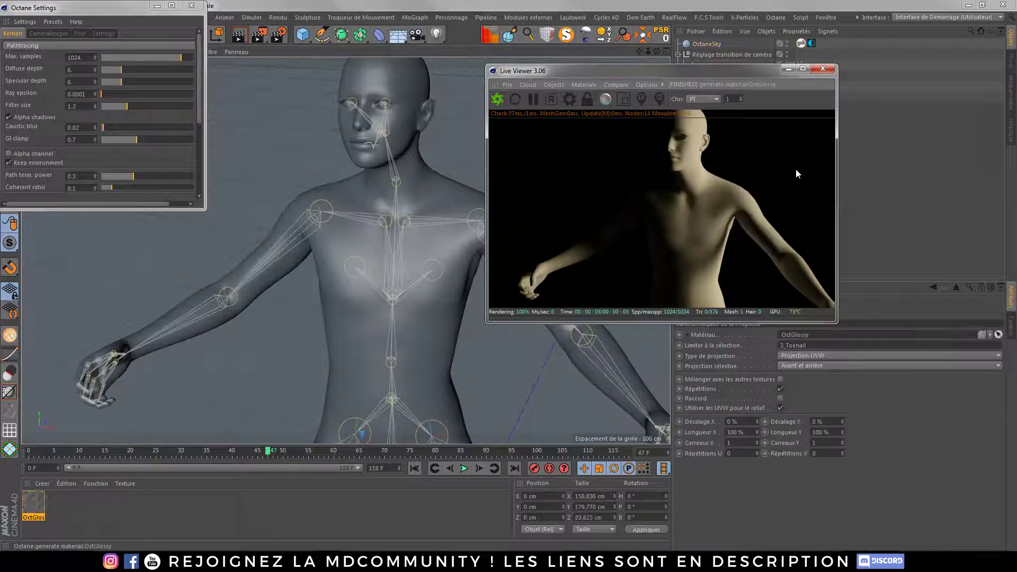
Set the OctGlossy material's diffuse color to a light pink with 32% saturation and 95.469% brightness
double_click(29, 510)
click(190, 208)
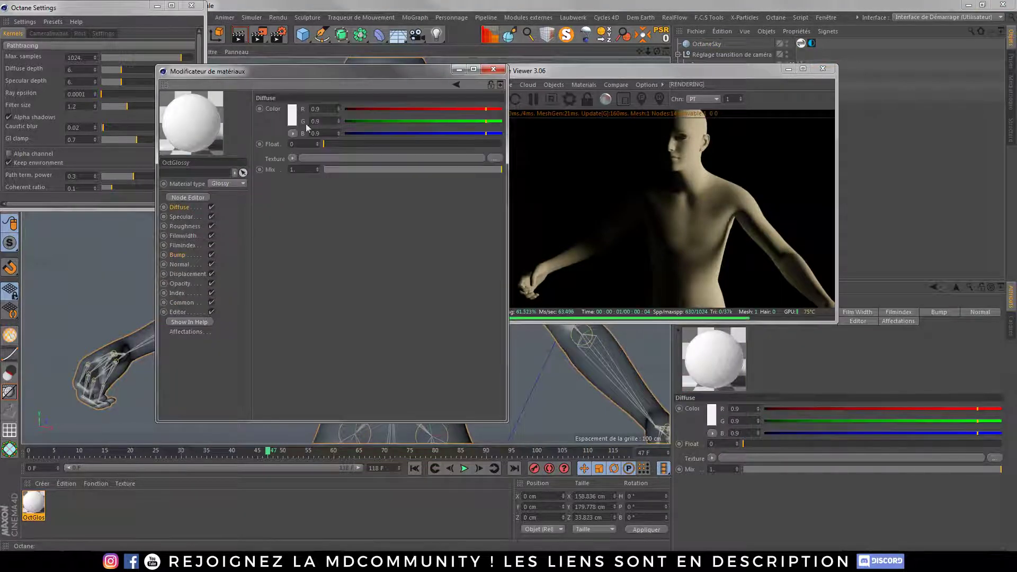
click(268, 112)
drag(304, 128, 292, 130)
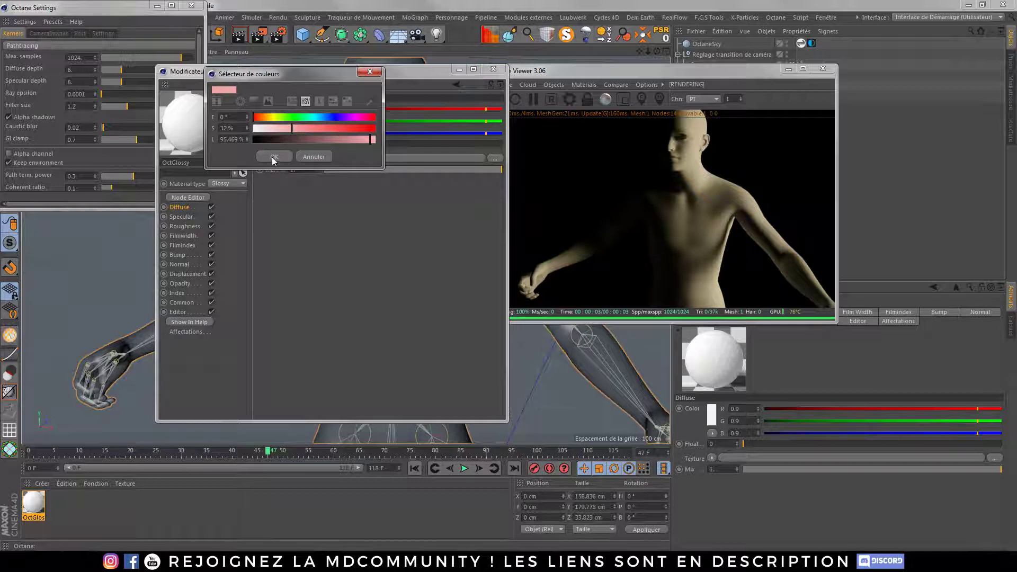
click(274, 156)
Expand the Genesis hierarchy and delete all the empty texture tags in front of the OctGlossy tag on Genesis.Shape
drag(753, 67, 749, 192)
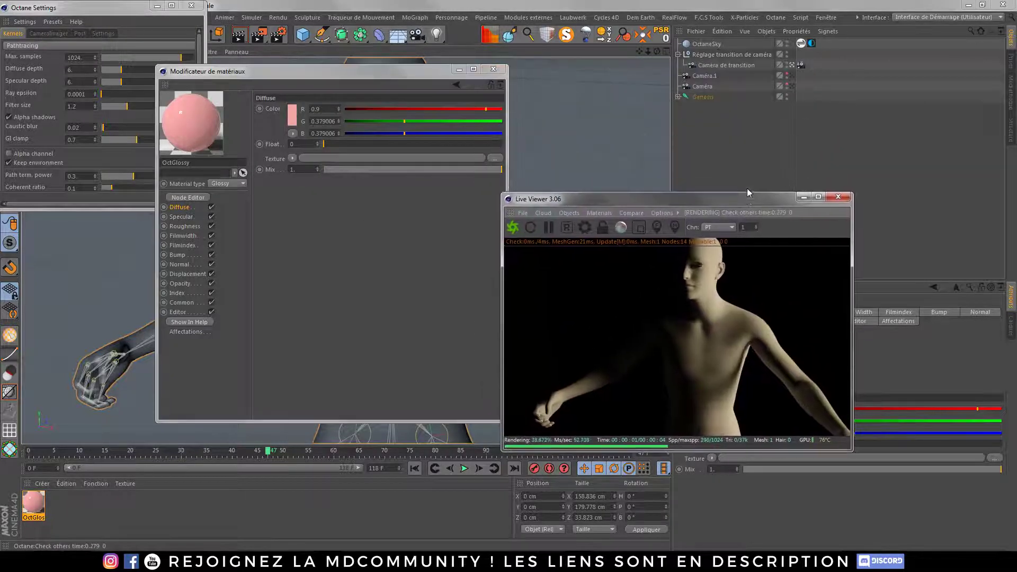
click(678, 97)
click(809, 119)
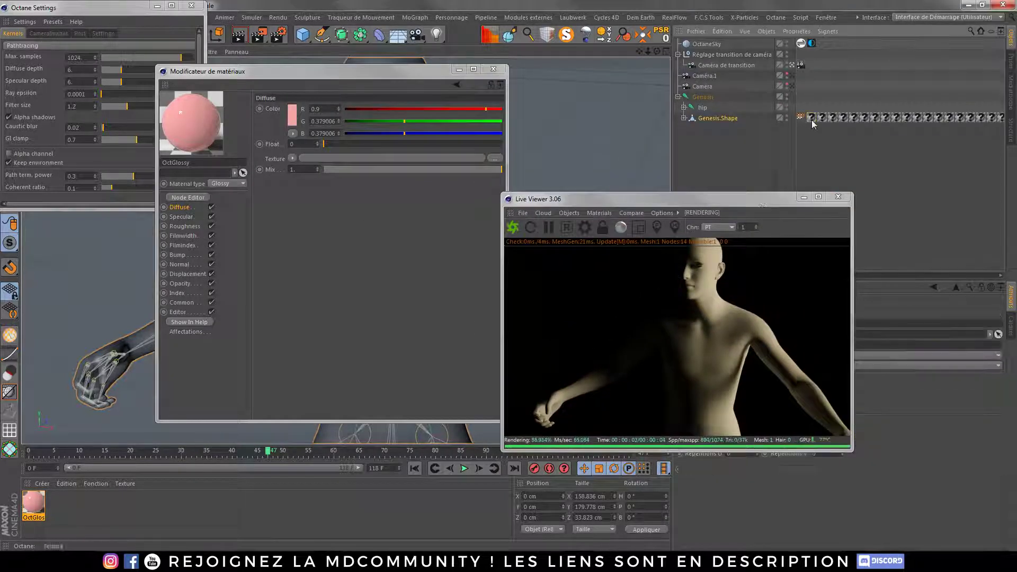
drag(730, 199, 437, 139)
click(793, 275)
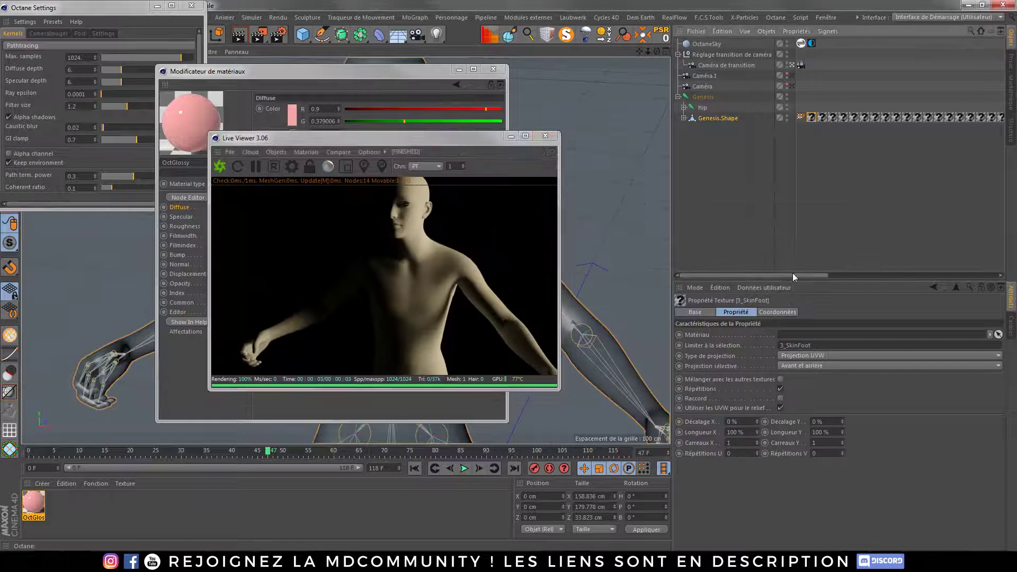
drag(818, 275, 914, 278)
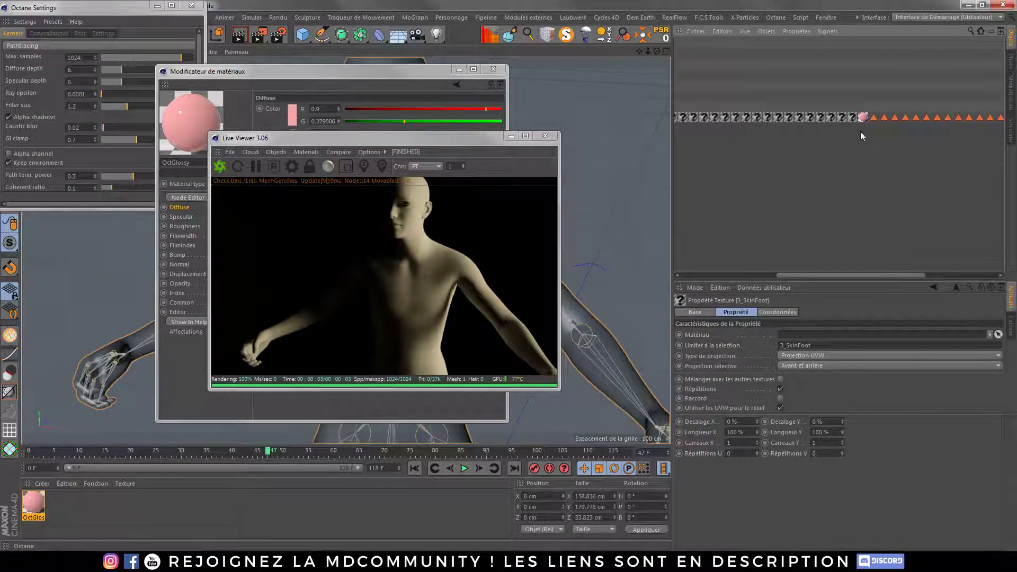
drag(775, 274, 712, 276)
shift+click(743, 119)
key(Delete)
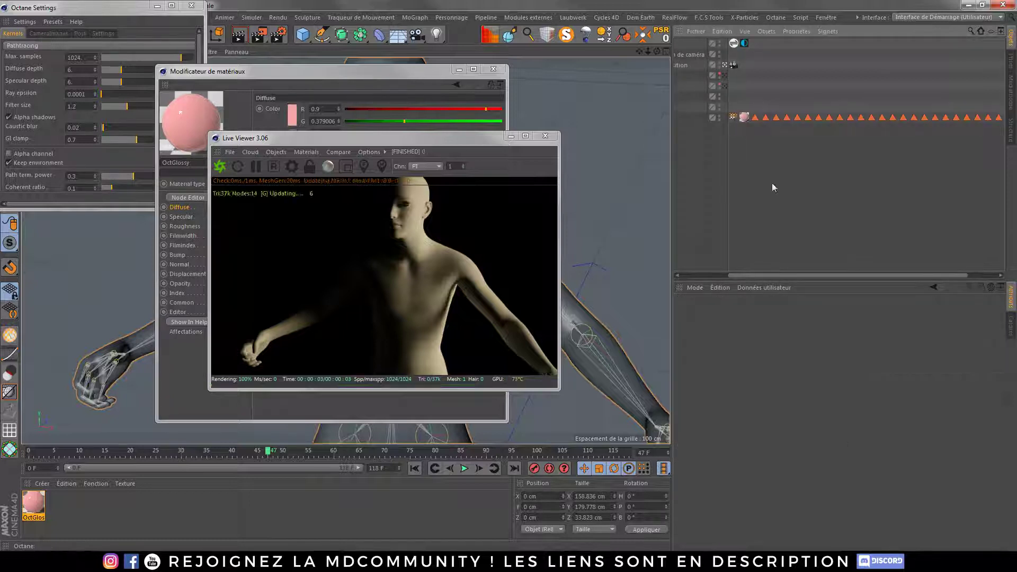
Delete all polygon selection tags, from 3_SkinFoot to 3_Toenail, on Genesis.Shape
click(753, 116)
drag(797, 275, 895, 279)
shift+click(978, 117)
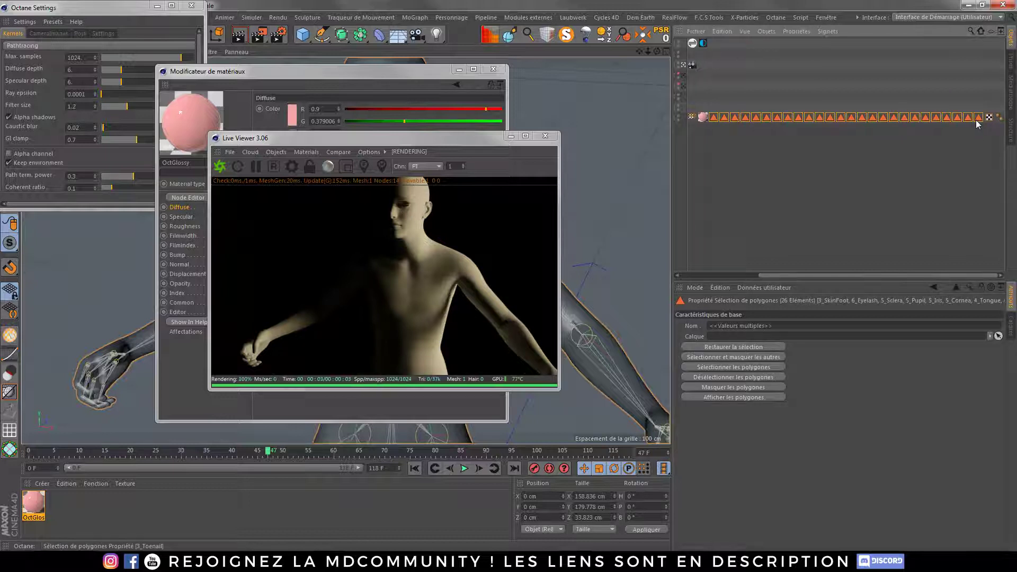
key(Delete)
Move the OctGlossy texture tag from Genesis.Shape to the parent Genesis object
drag(810, 118, 840, 120)
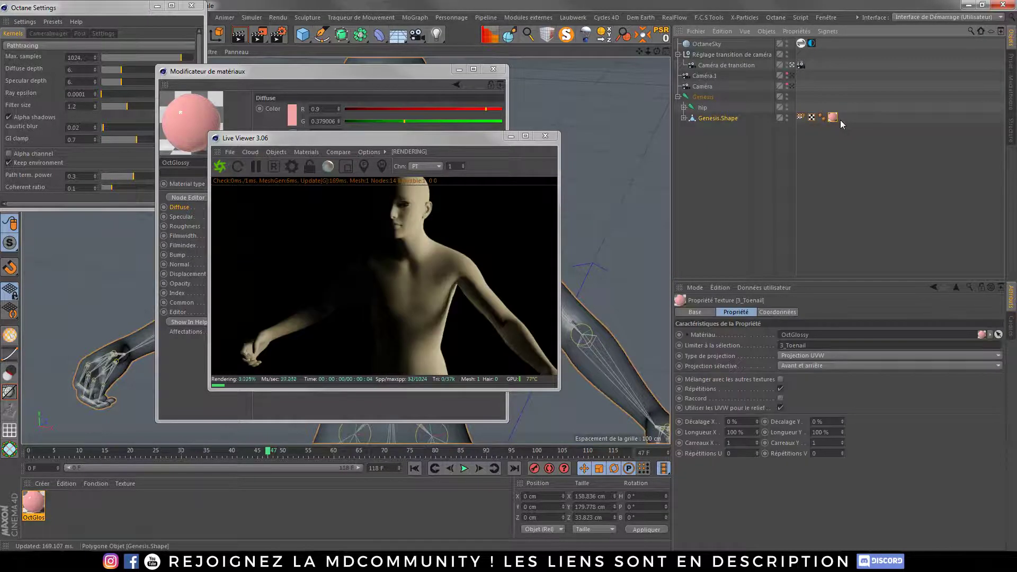
click(841, 118)
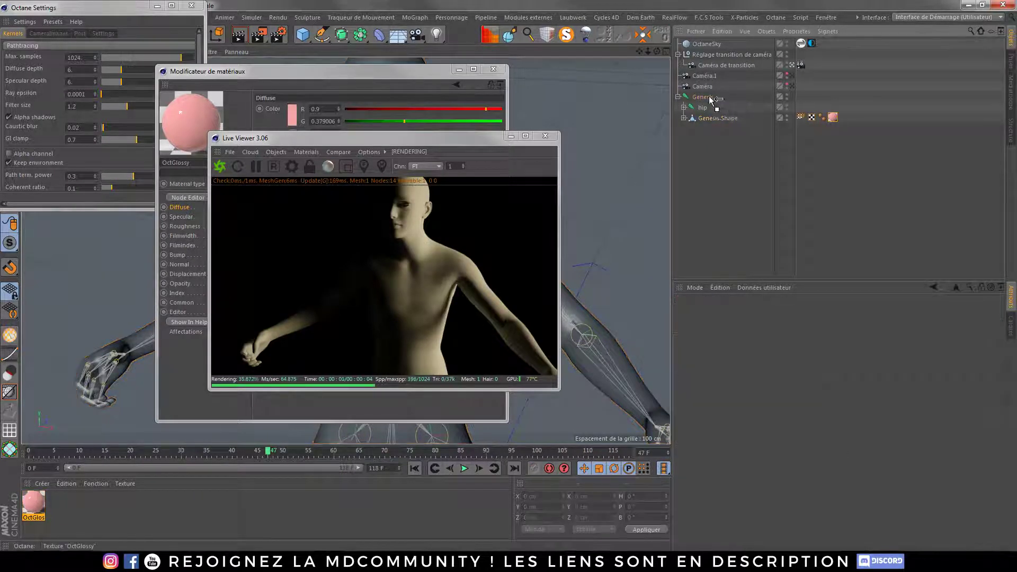
drag(711, 99, 712, 100)
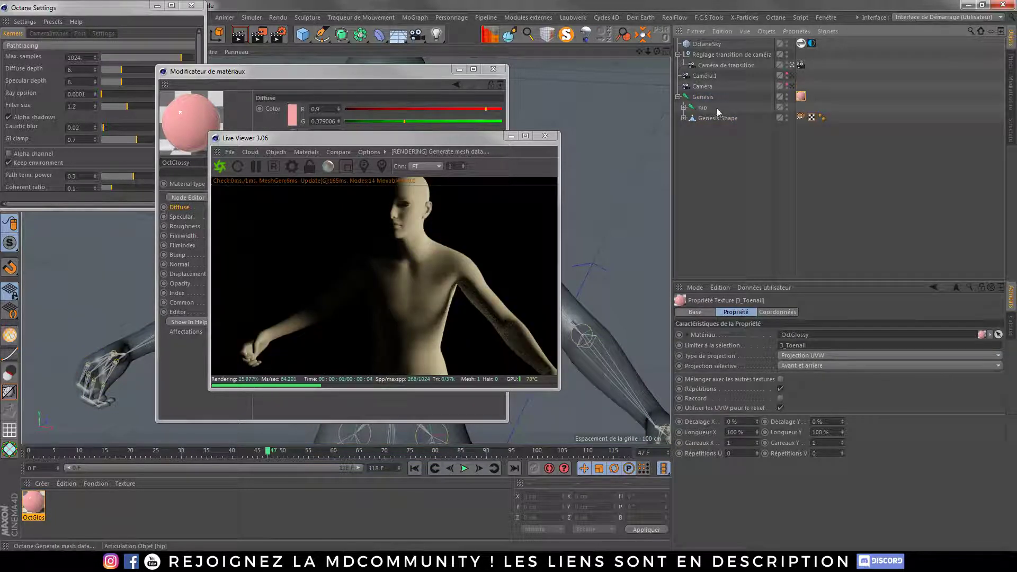
Group the Genesis hierarchy under a null, move the OctGlossy texture tag onto that null, and restart the Live Viewer render
click(702, 102)
key(alt+g)
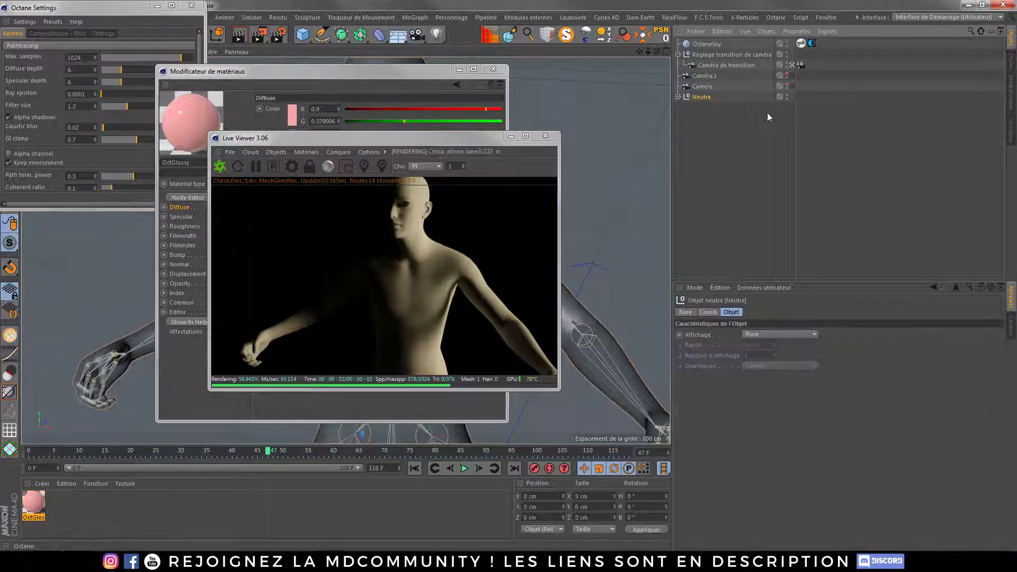
click(678, 97)
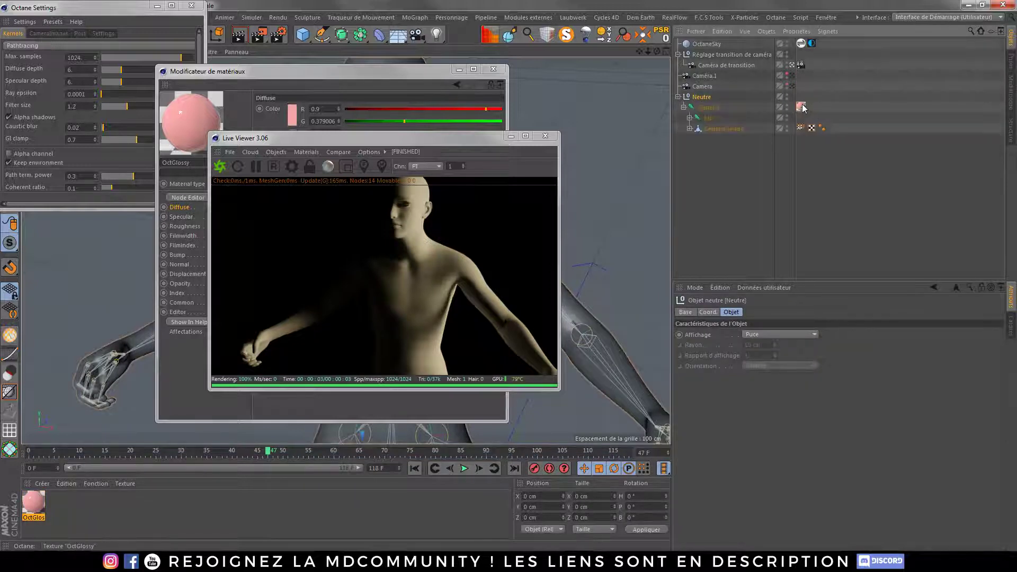
drag(801, 107, 801, 97)
click(219, 166)
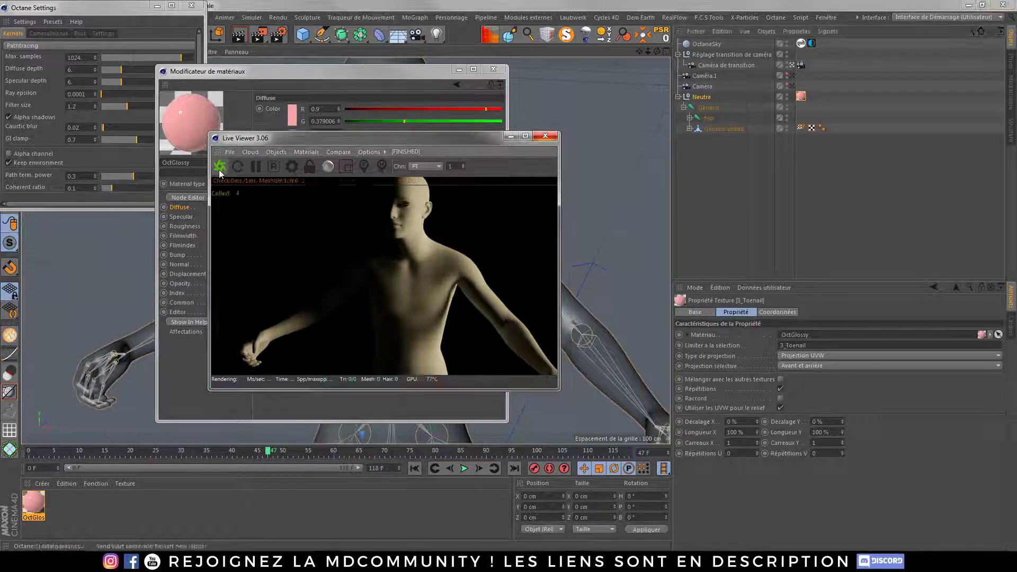
click(678, 97)
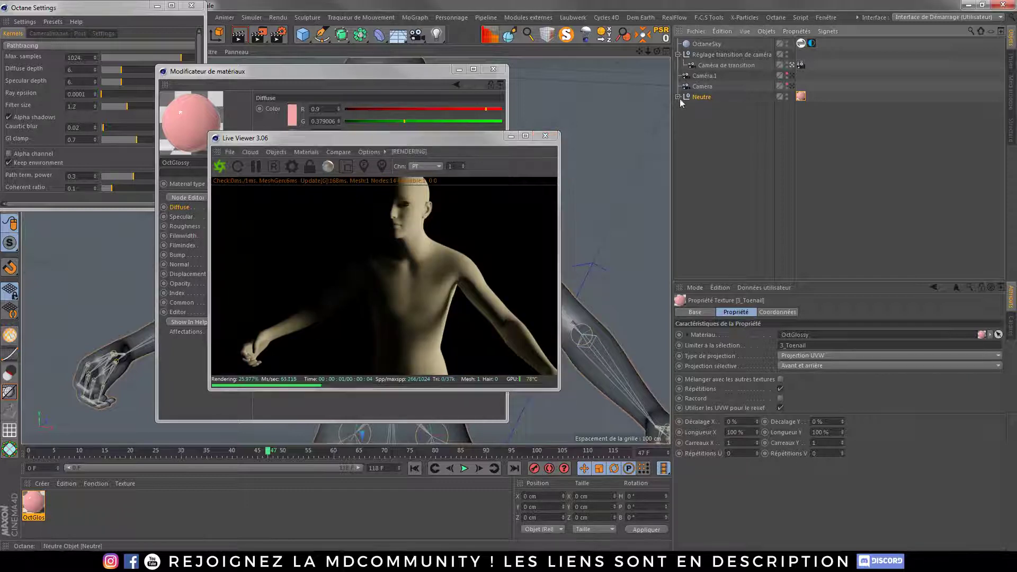
Replace the null's OctGlossy texture tag with a fresh application of the material, testing it on a temporary cube
drag(797, 110, 807, 100)
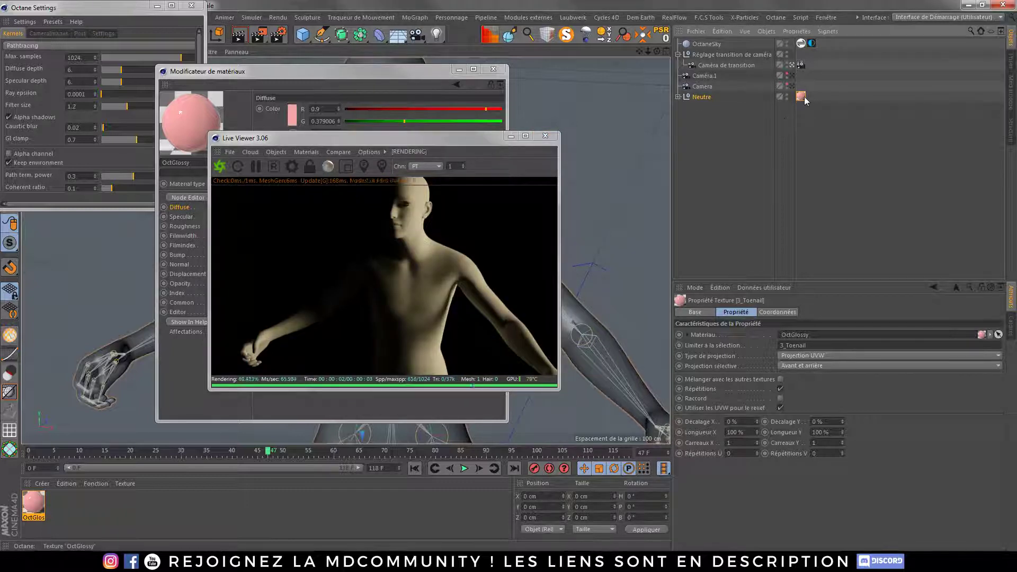
key(Delete)
click(302, 34)
click(408, 73)
drag(33, 501, 103, 339)
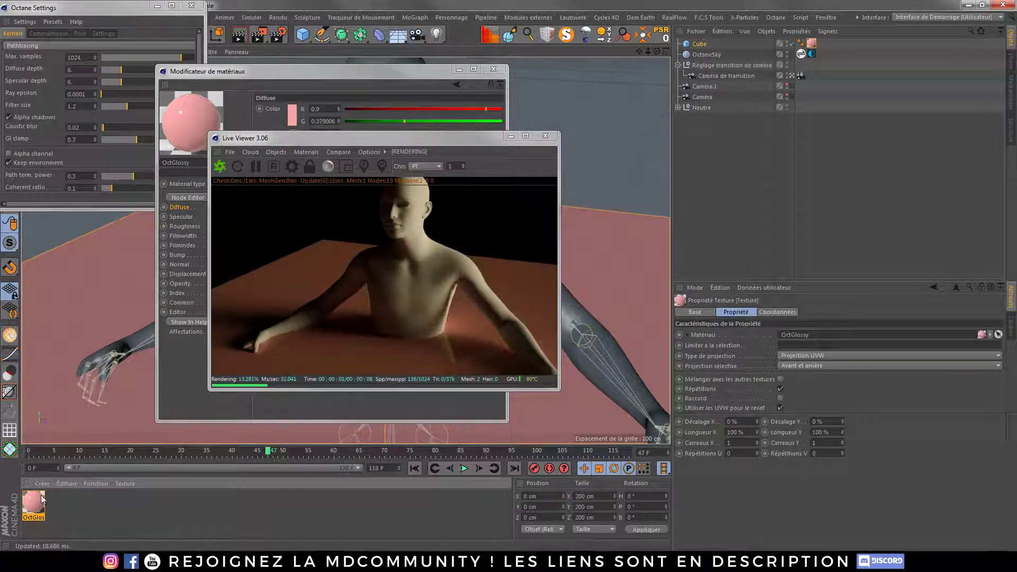
drag(710, 116, 705, 108)
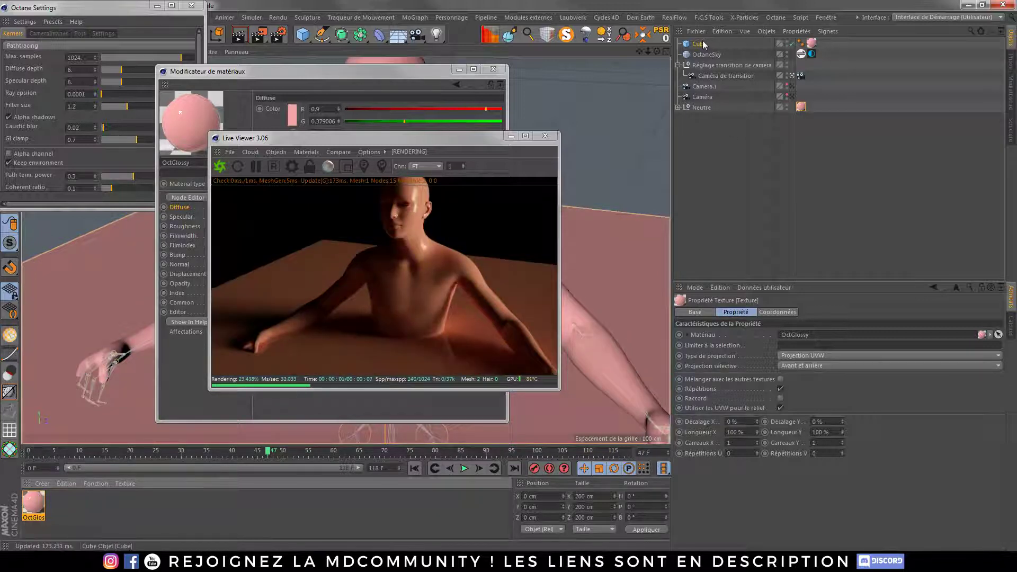
key(Delete)
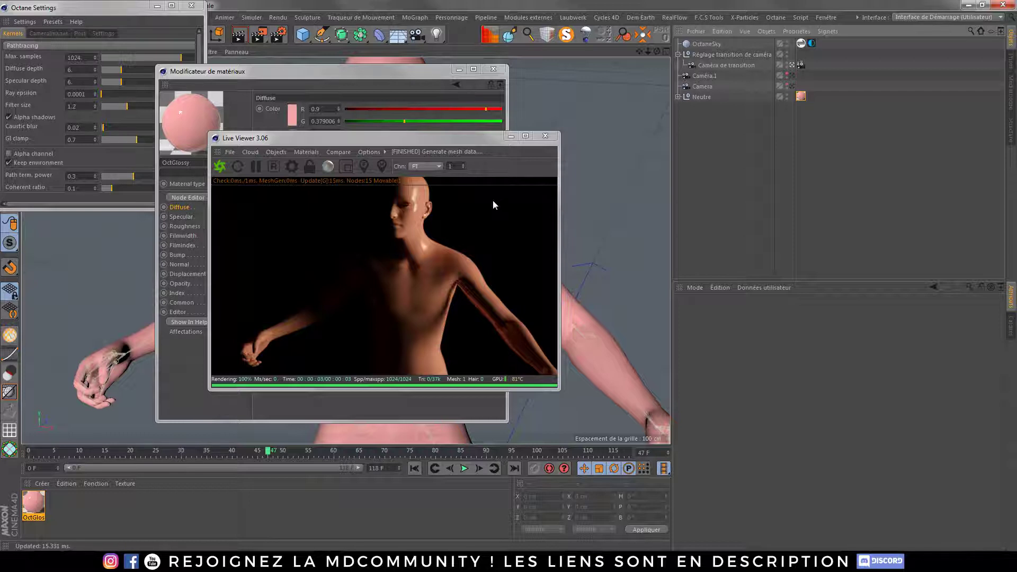
Move the Live Viewer aside, make it slightly shorter, and play the animation to frame 93 to check its render
drag(365, 143, 533, 119)
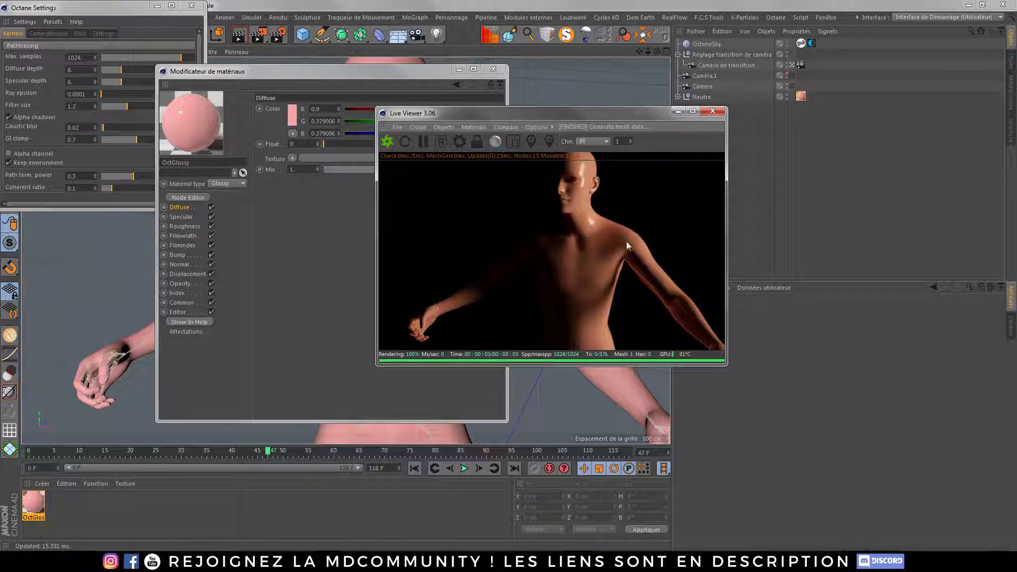
drag(534, 366, 525, 350)
click(464, 469)
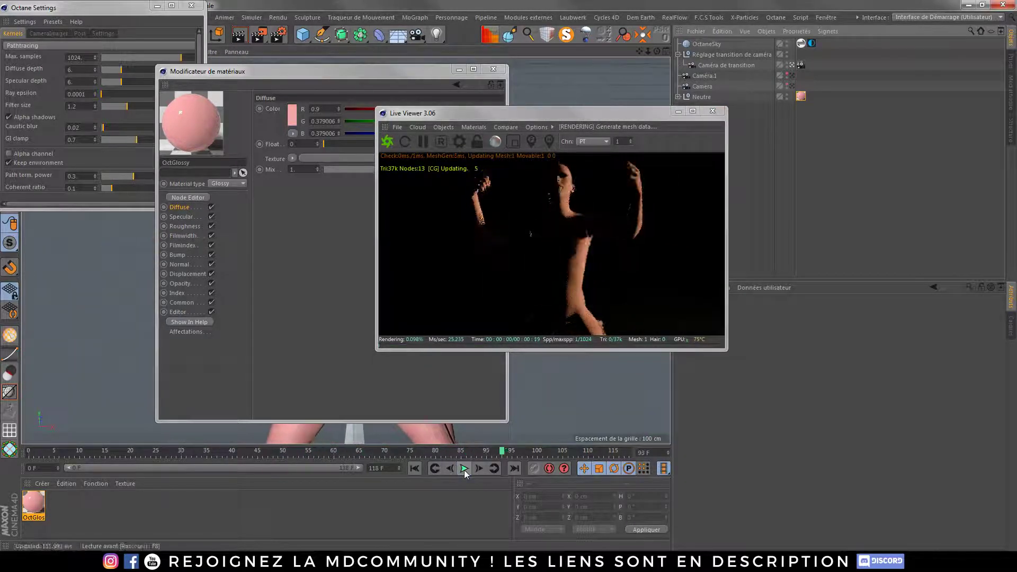
click(464, 469)
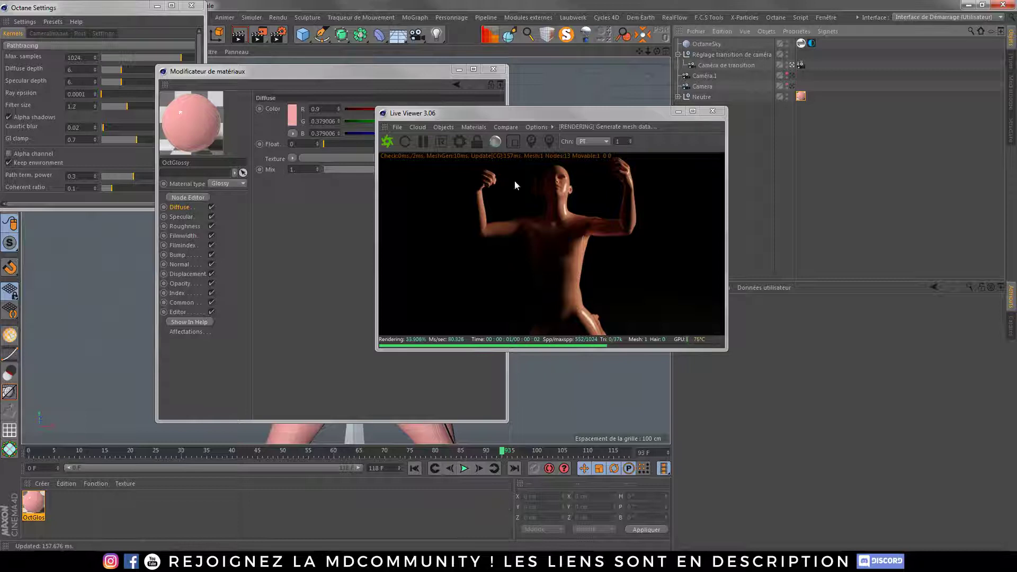
Play the animation again with the Live Viewer rendering paused, and stop at frame 60
click(464, 469)
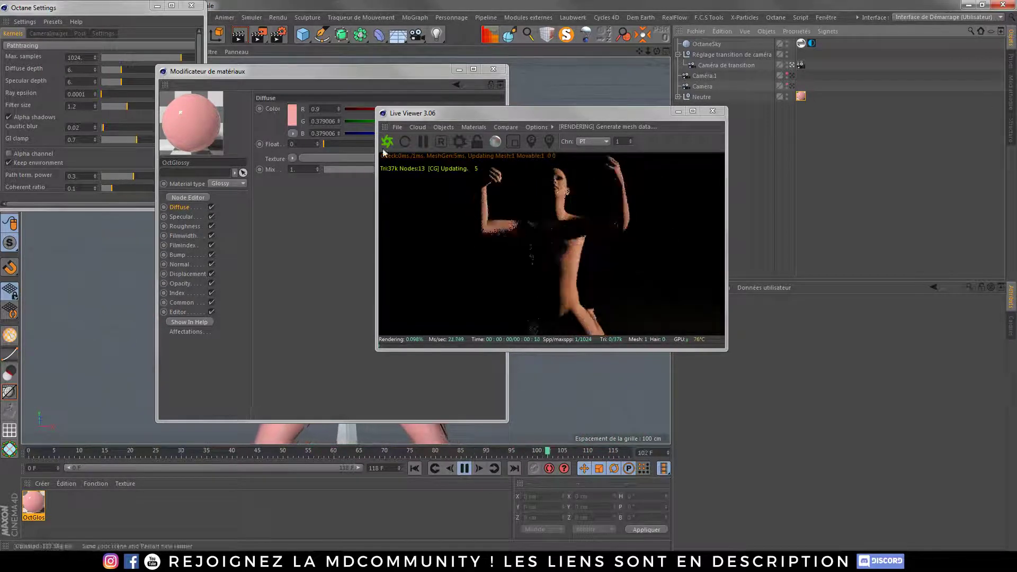
click(422, 142)
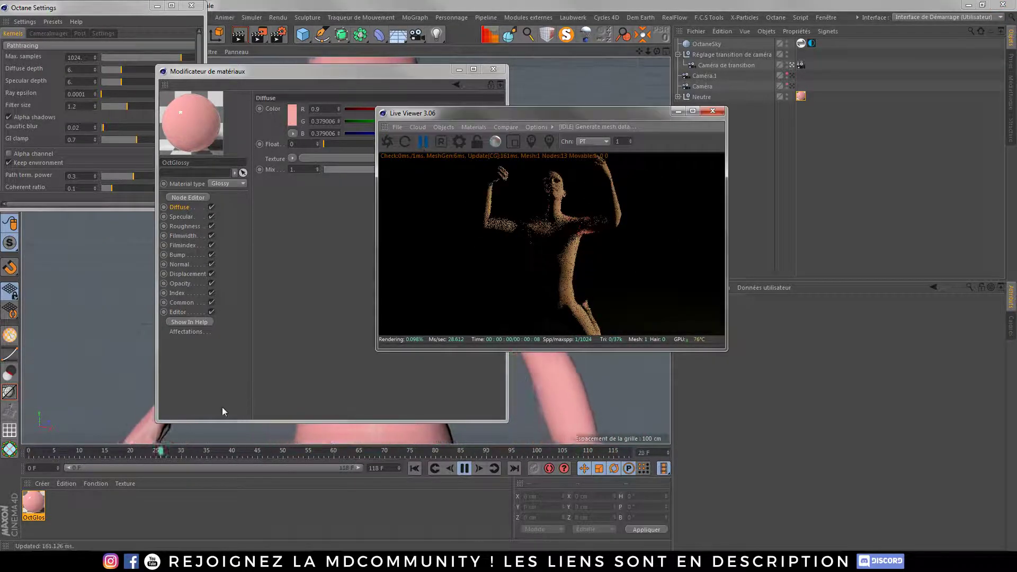
click(228, 434)
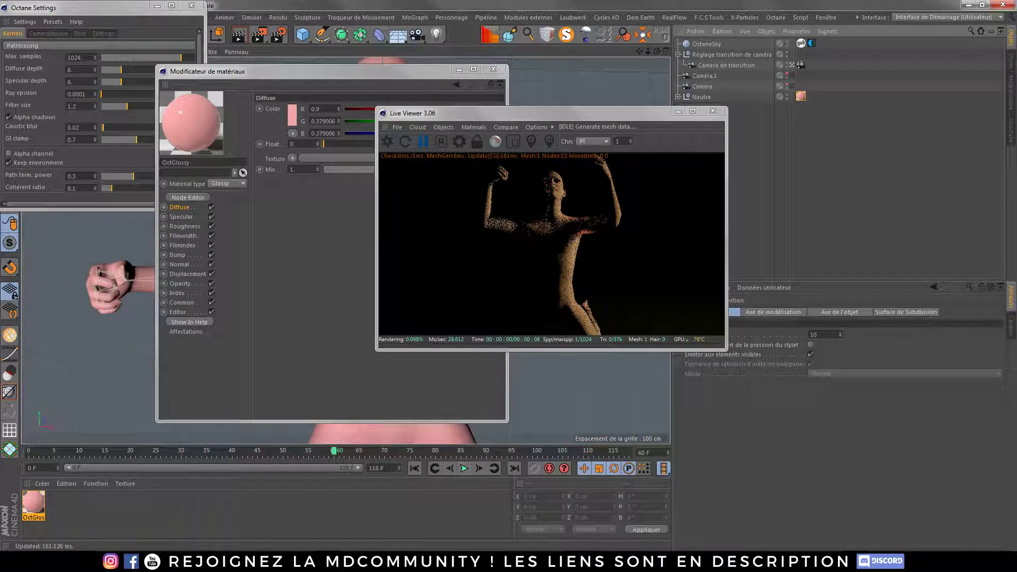
Switch to the Chrome browser and look through the videos of the MHSTuts YouTube channel
key(alt+Tab)
scroll(93, 242, down, 5)
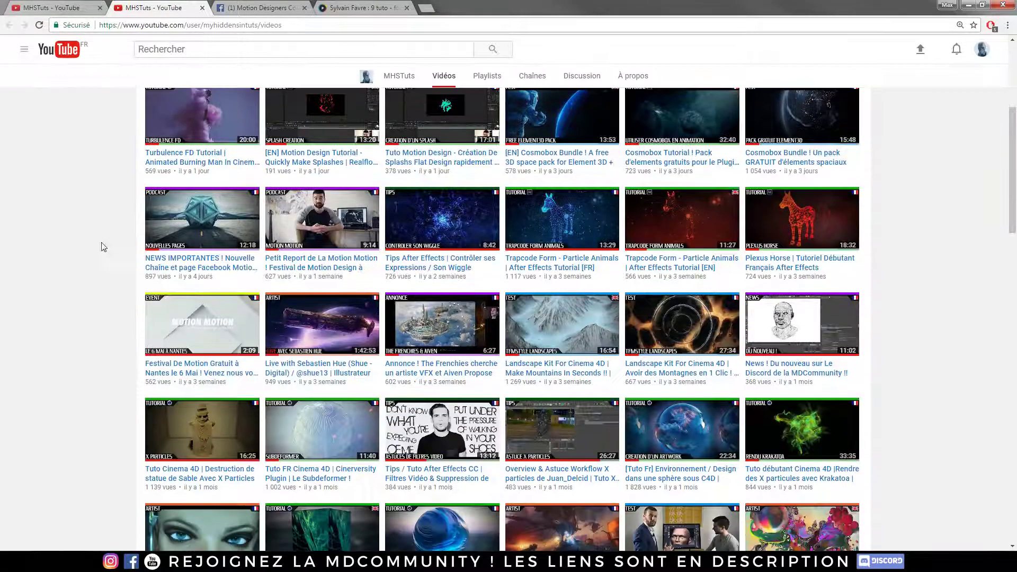
scroll(102, 245, up, 4)
scroll(568, 457, down, 2)
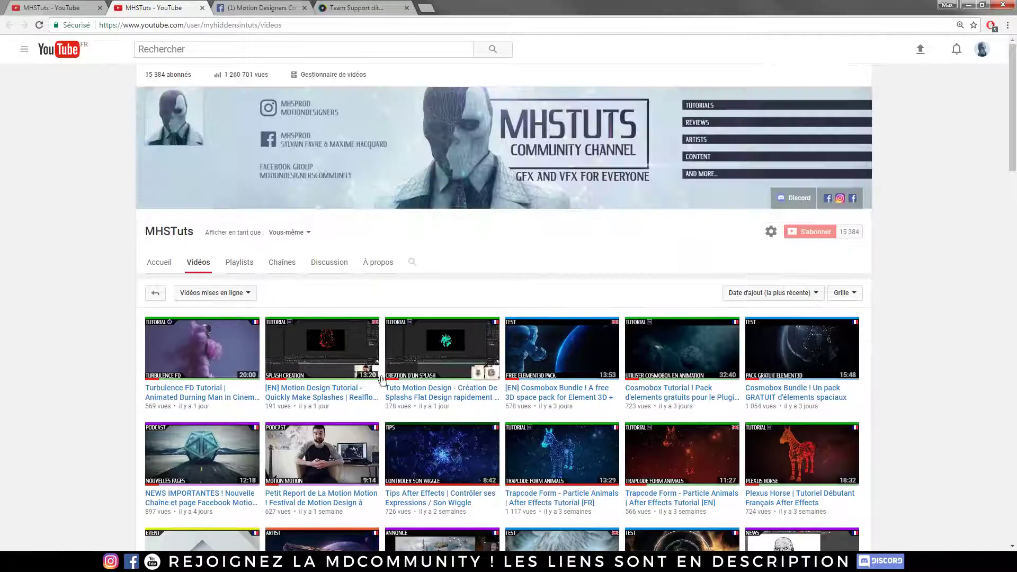
scroll(464, 331, up, 3)
Look through the courses on the mhsprod instructor page on tuto.com, including the complete OctaneRender course
click(381, 8)
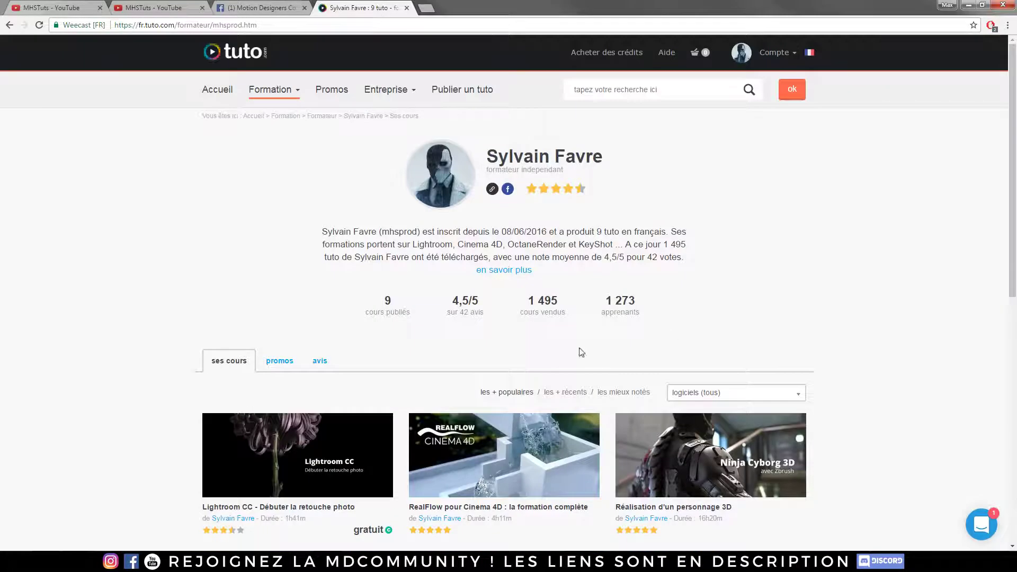
scroll(579, 349, down, 5)
scroll(877, 288, down, 1)
scroll(877, 288, down, 2)
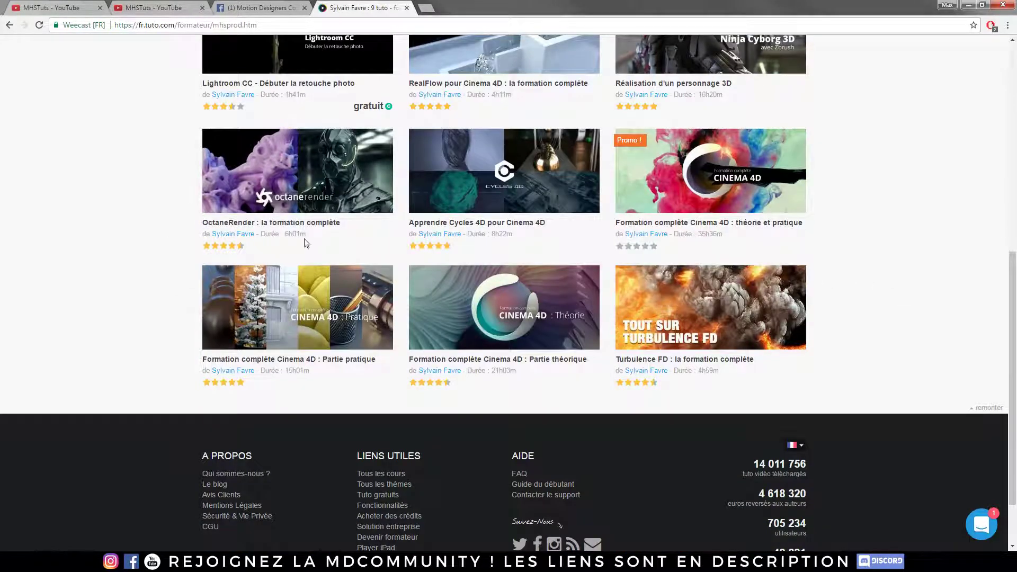
click(325, 241)
scroll(102, 252, up, 5)
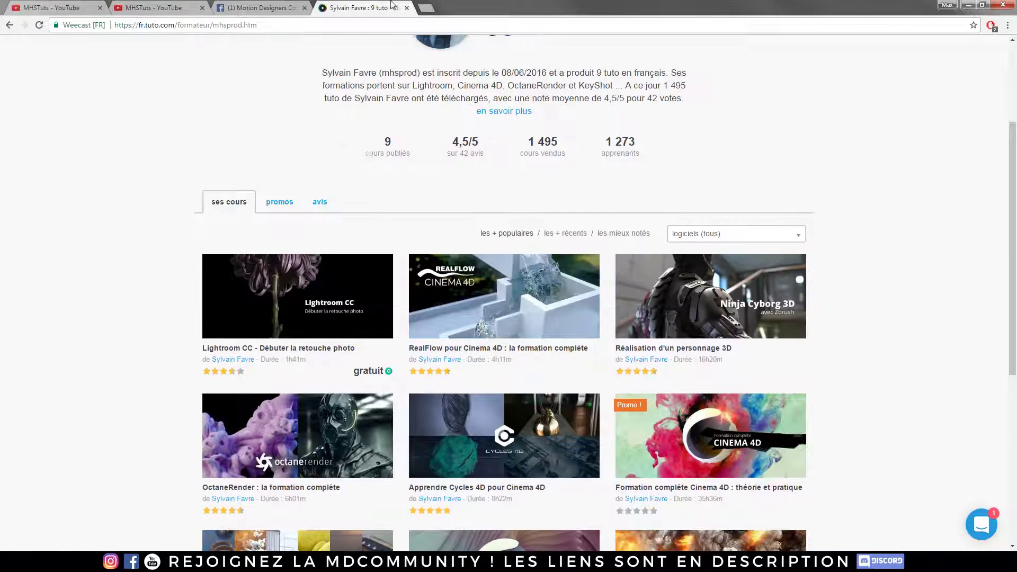
Open the Instagram profile instagram.com/mhsprod and look over its most recent posts
click(270, 27)
text(instagram.com/motiondesigners)
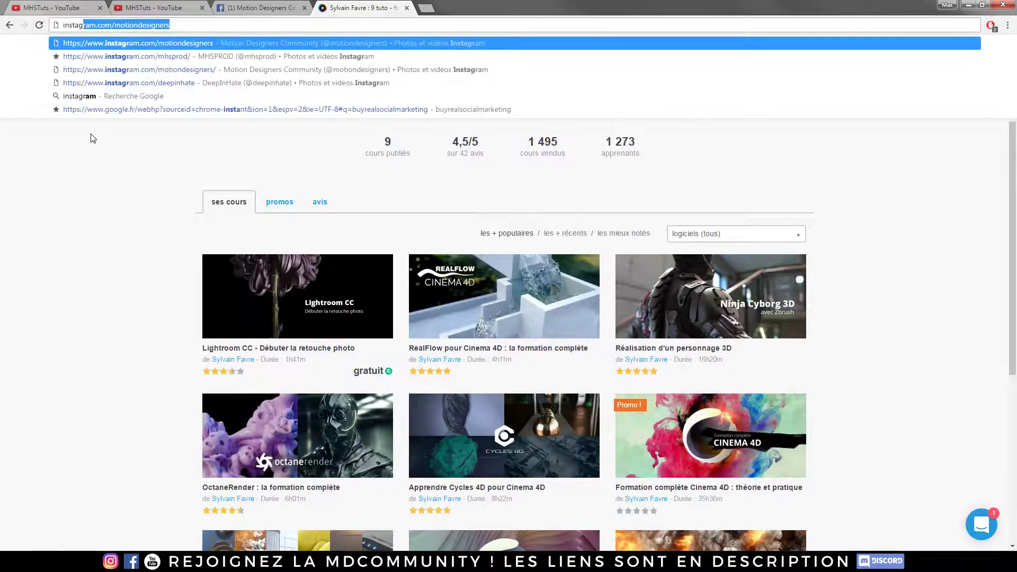
key(Down)
key(Return)
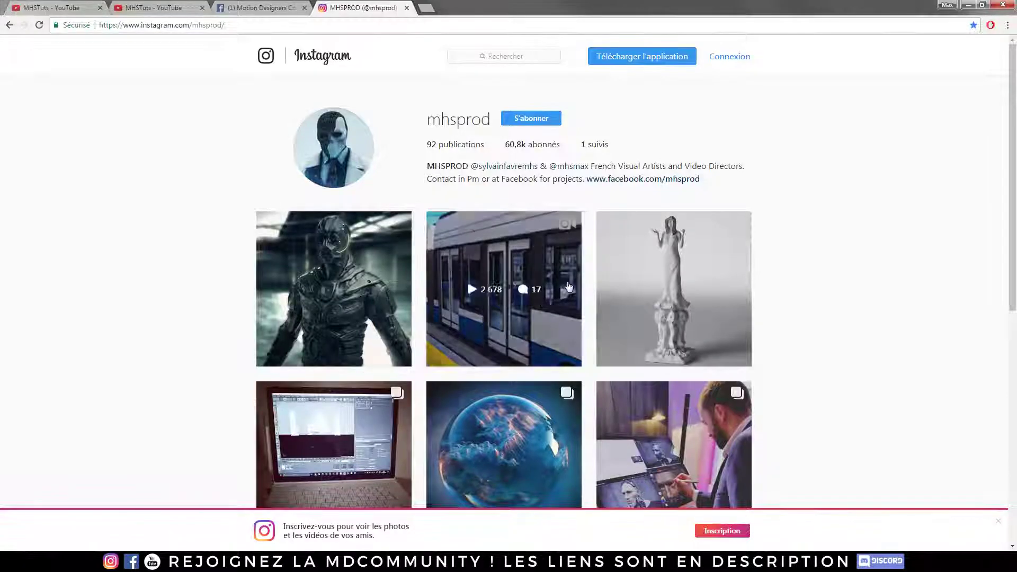
scroll(889, 286, down, 6)
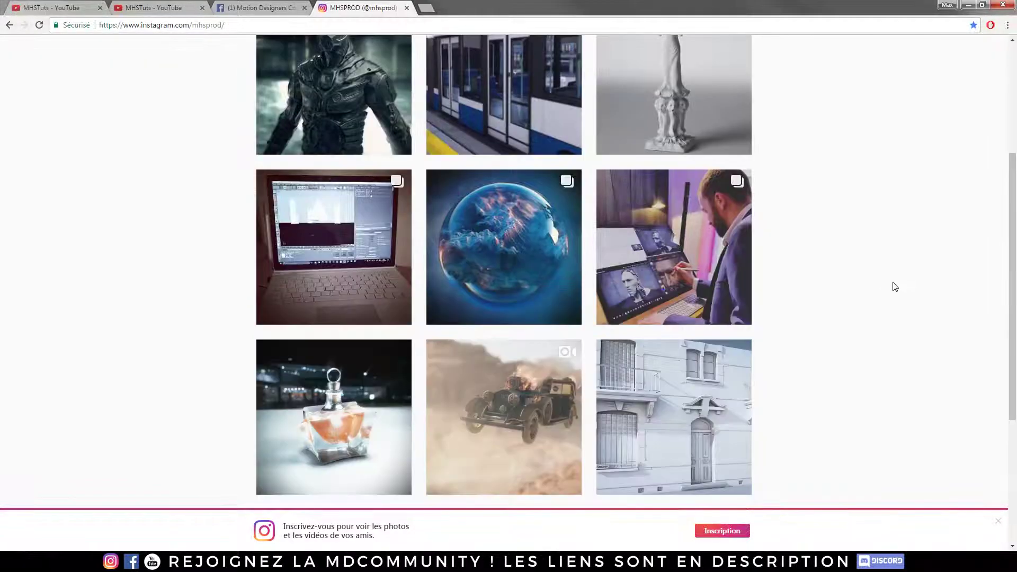
scroll(871, 305, up, 4)
scroll(867, 311, up, 2)
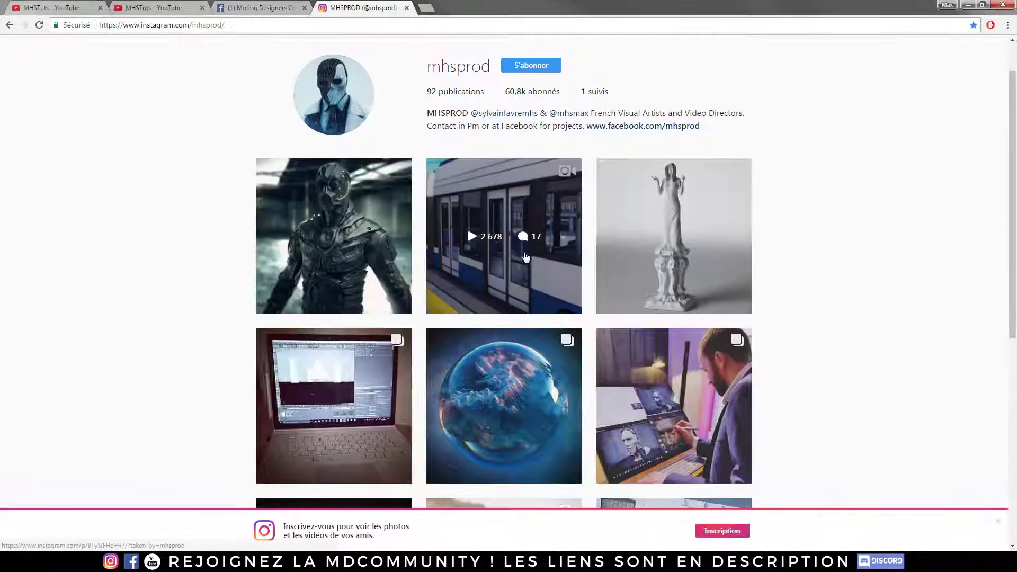
Play the tram video post on the mhsprod profile and close it again
click(485, 287)
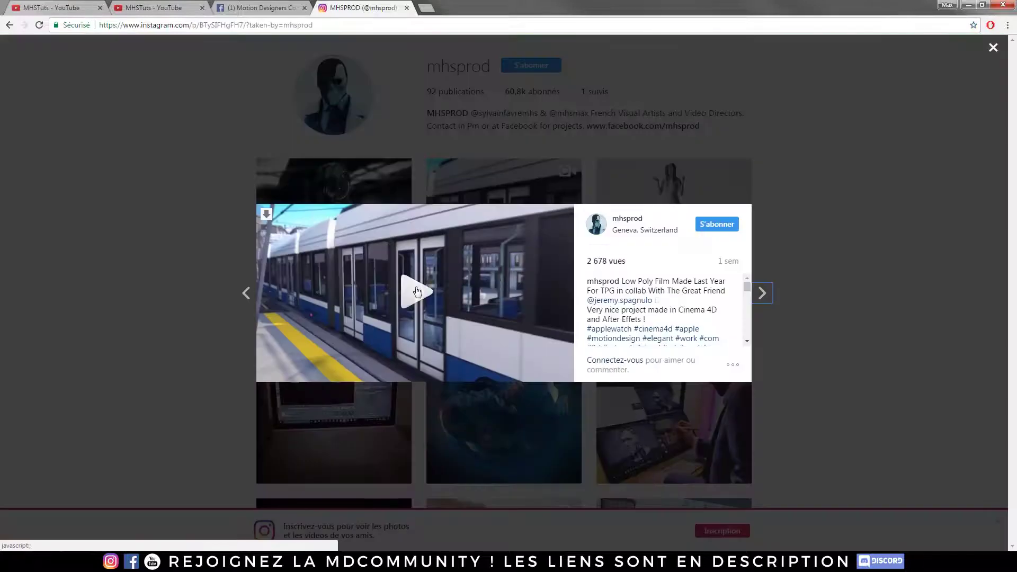
click(409, 301)
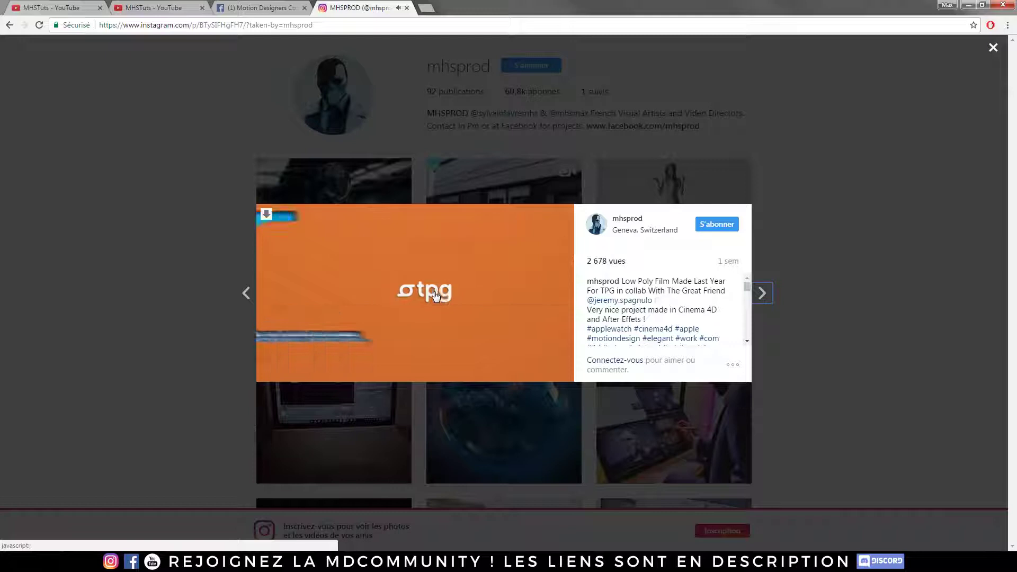
click(200, 301)
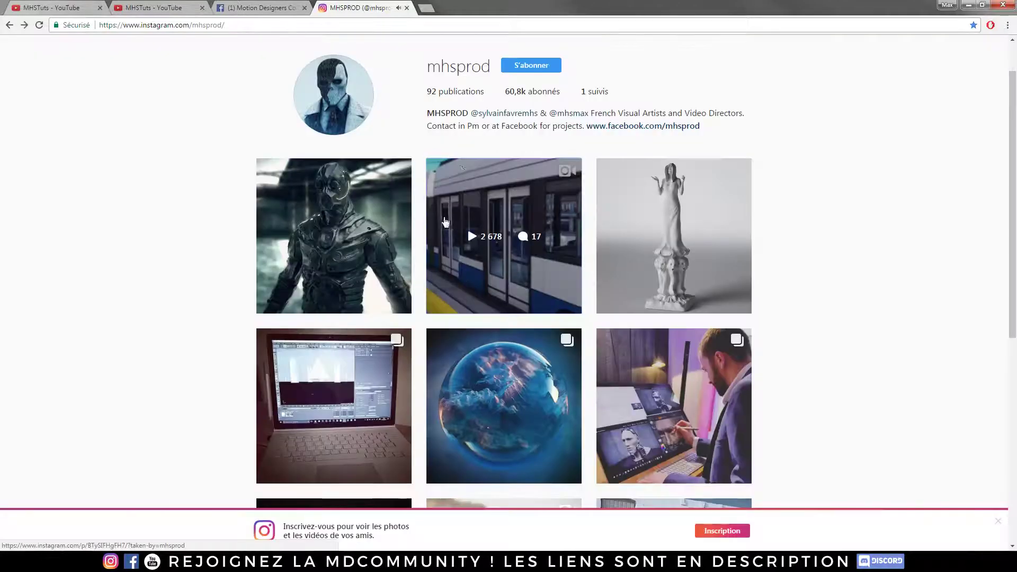
Browse the older artwork posts of the mhsprod Instagram gallery and return to the start of the profile
scroll(830, 259, down, 4)
scroll(859, 275, up, 5)
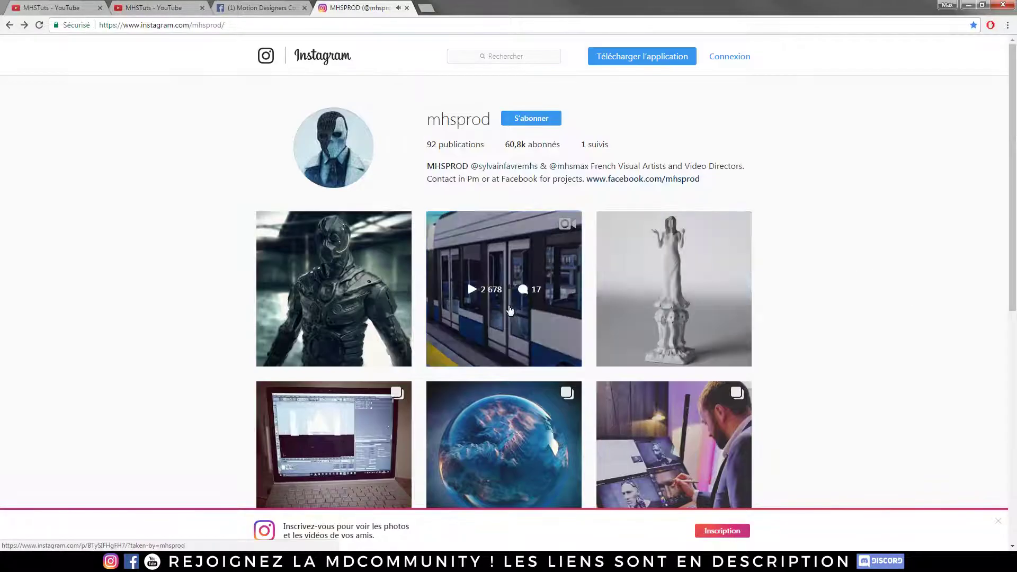
scroll(915, 284, down, 8)
click(520, 472)
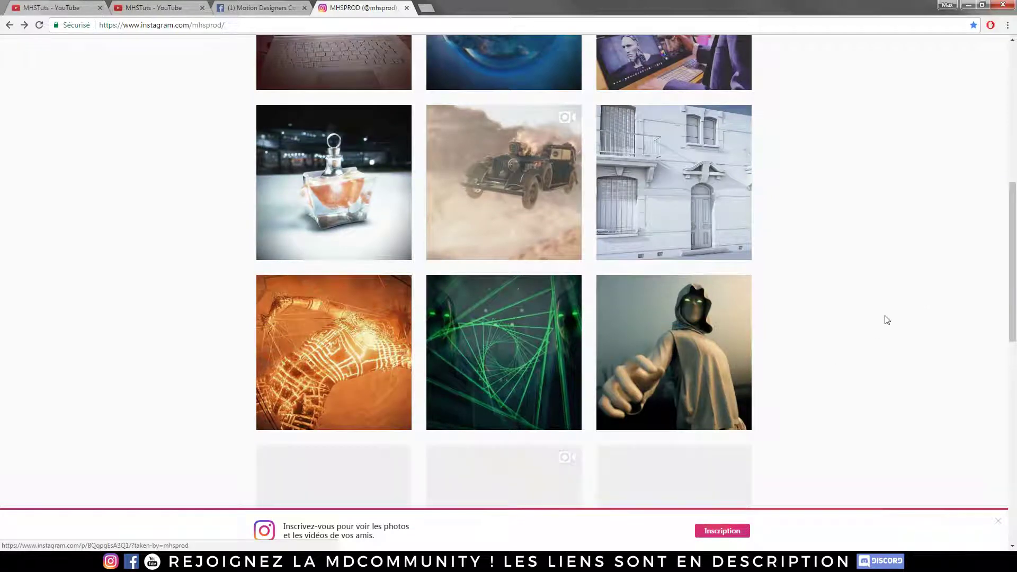
scroll(887, 320, down, 20)
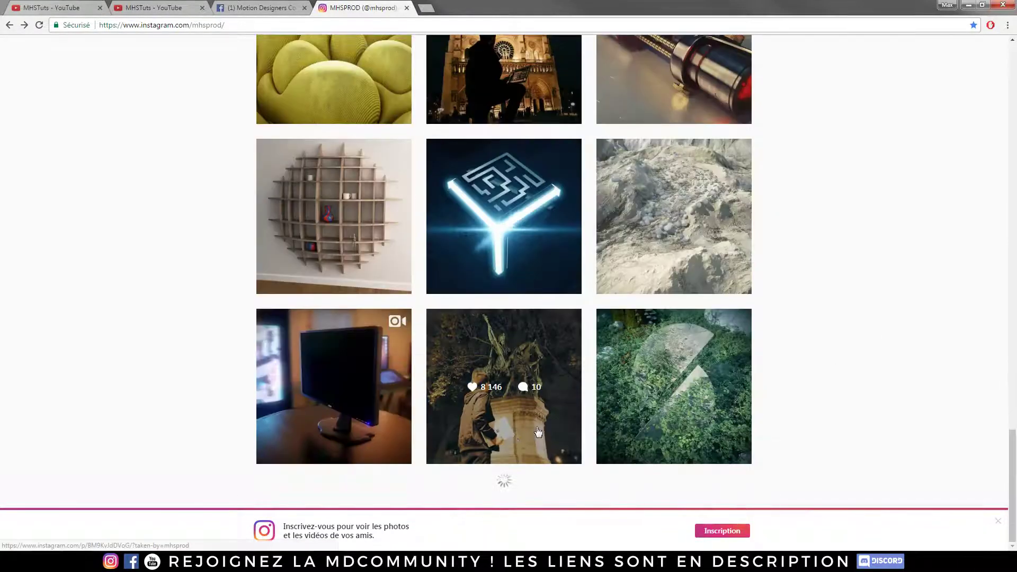
scroll(810, 345, down, 17)
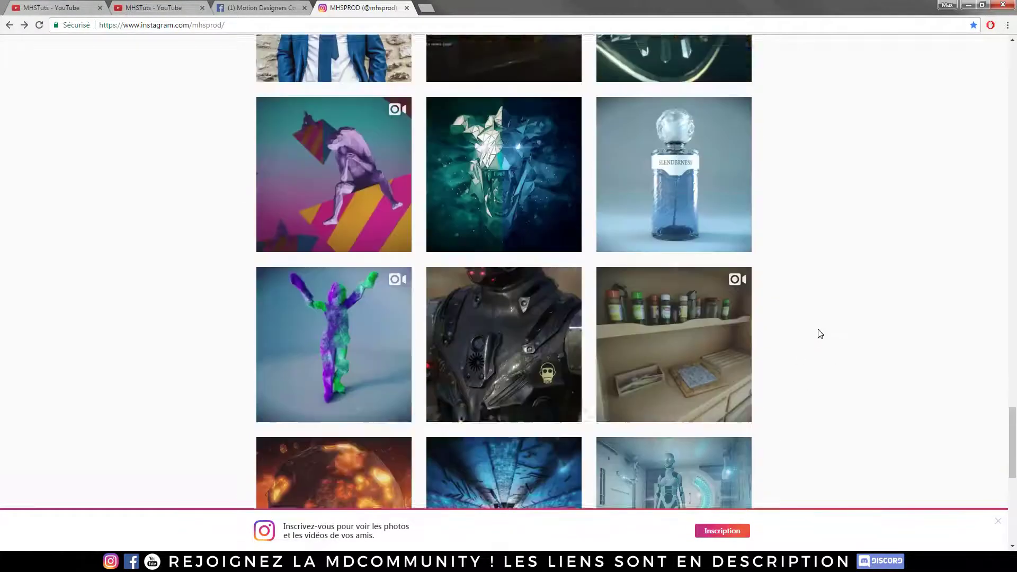
scroll(818, 334, down, 18)
scroll(837, 343, down, 10)
scroll(836, 343, up, 10)
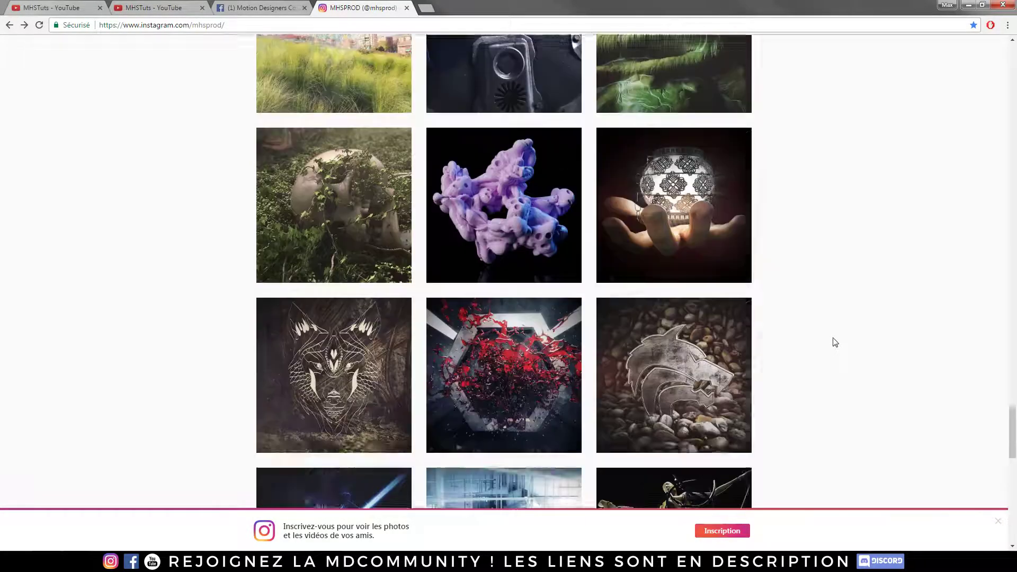
scroll(834, 342, up, 8)
scroll(833, 341, up, 15)
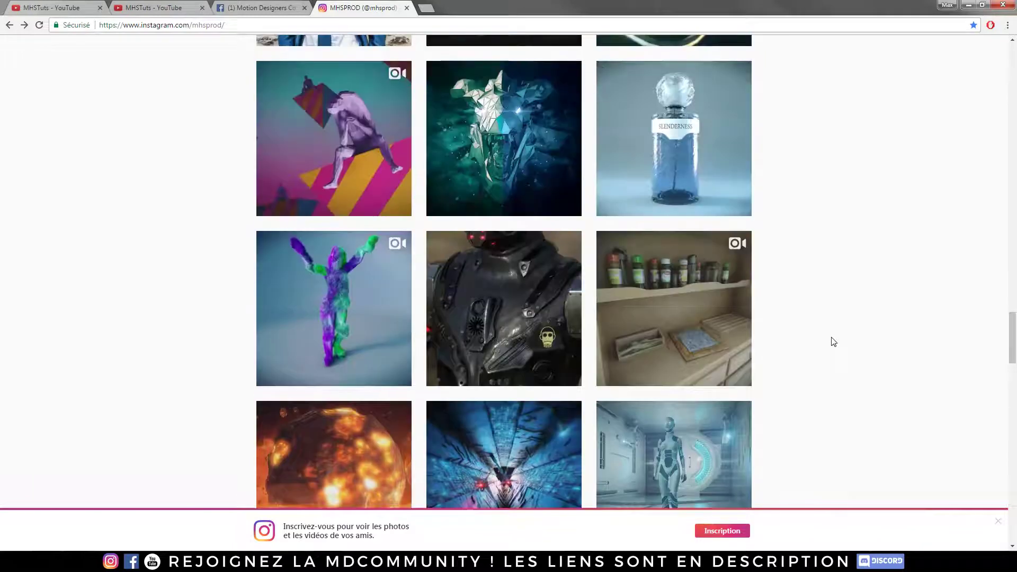
scroll(832, 341, down, 6)
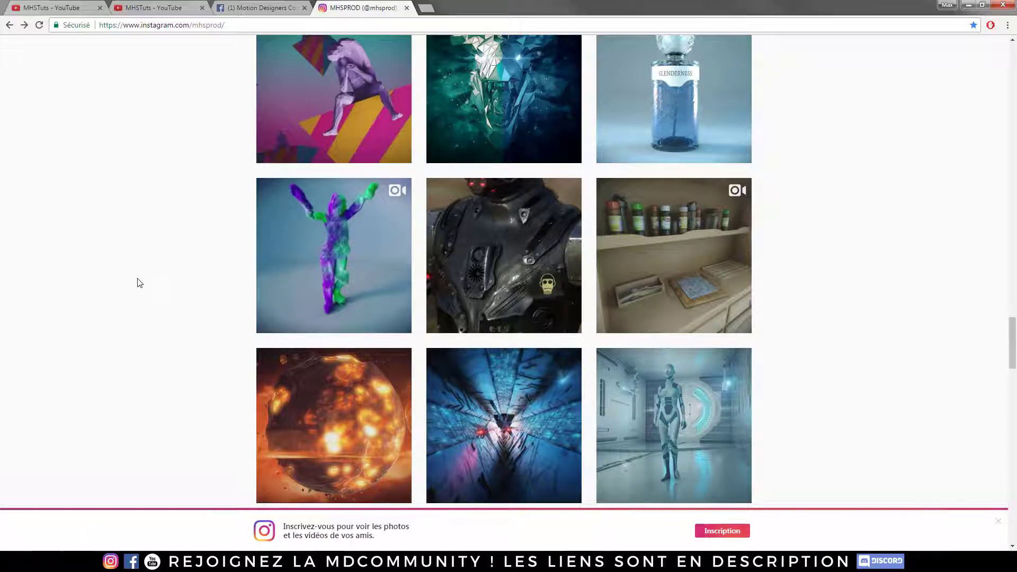
scroll(171, 305, up, 6)
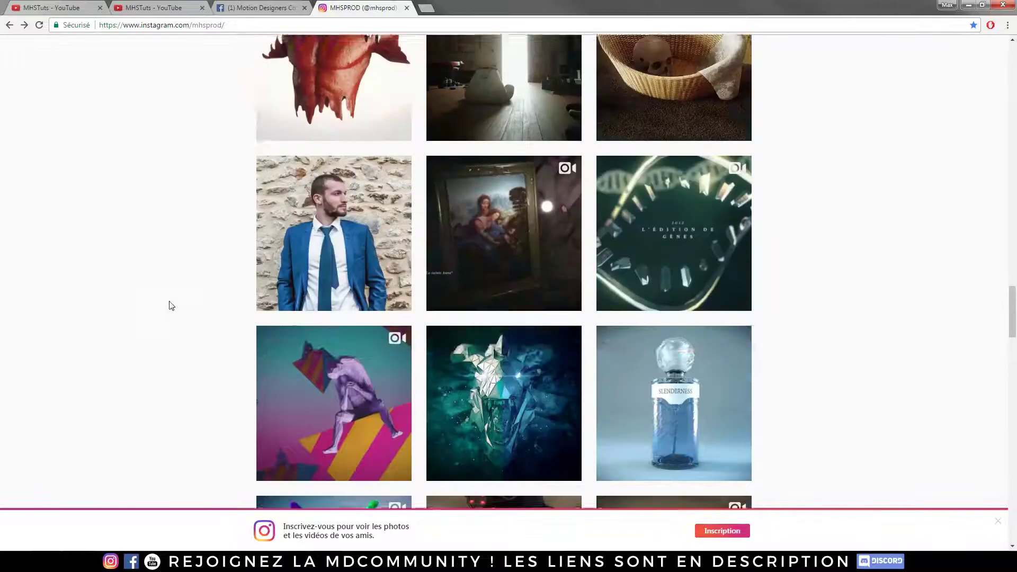
scroll(170, 303, up, 20)
scroll(167, 301, up, 13)
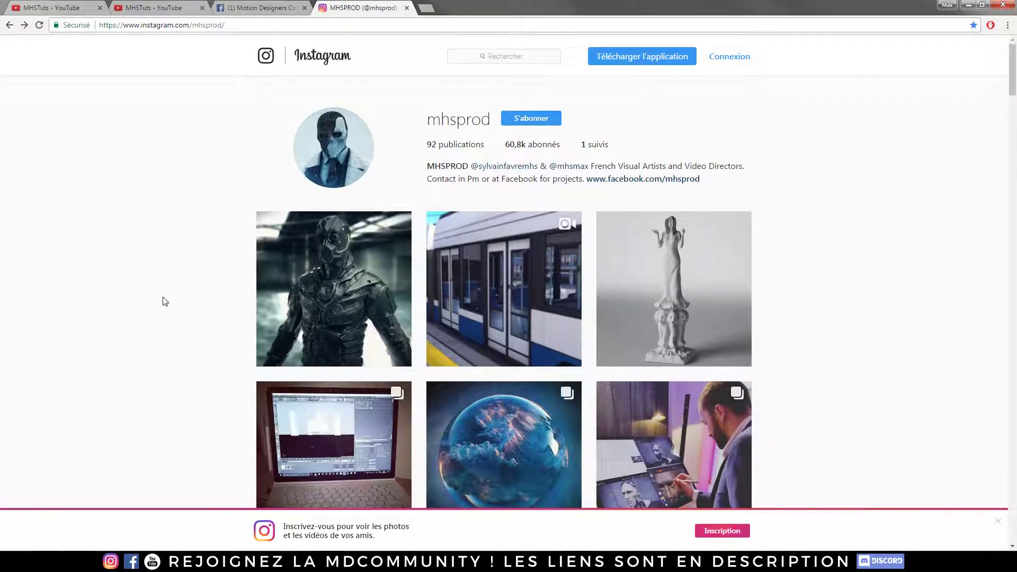
Look through the mhsprod Instagram gallery again, from the newest posts down to the older robot and planet artworks
scroll(767, 281, down, 4)
scroll(85, 201, down, 5)
scroll(790, 275, down, 7)
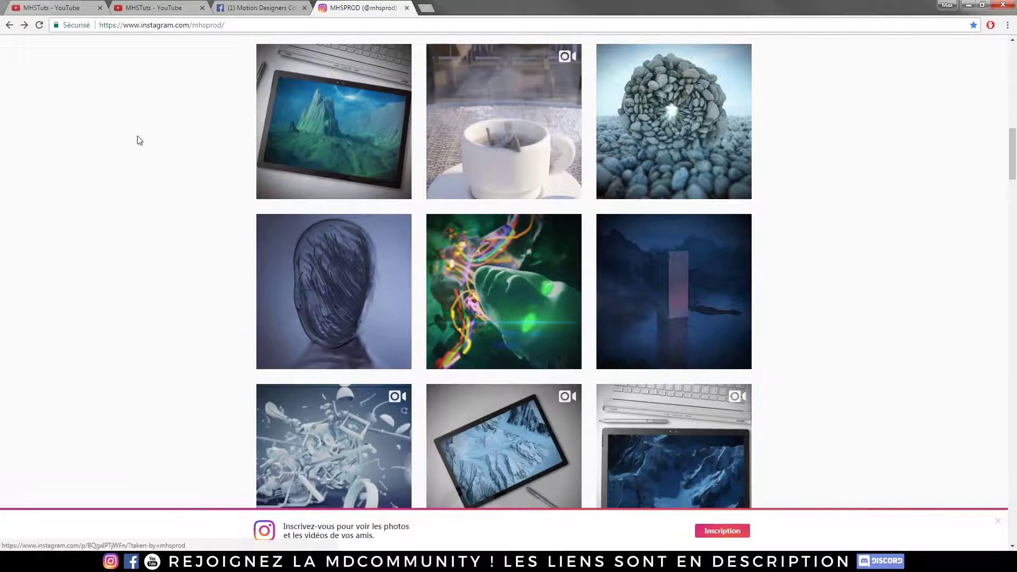
scroll(159, 159, down, 6)
scroll(181, 172, down, 20)
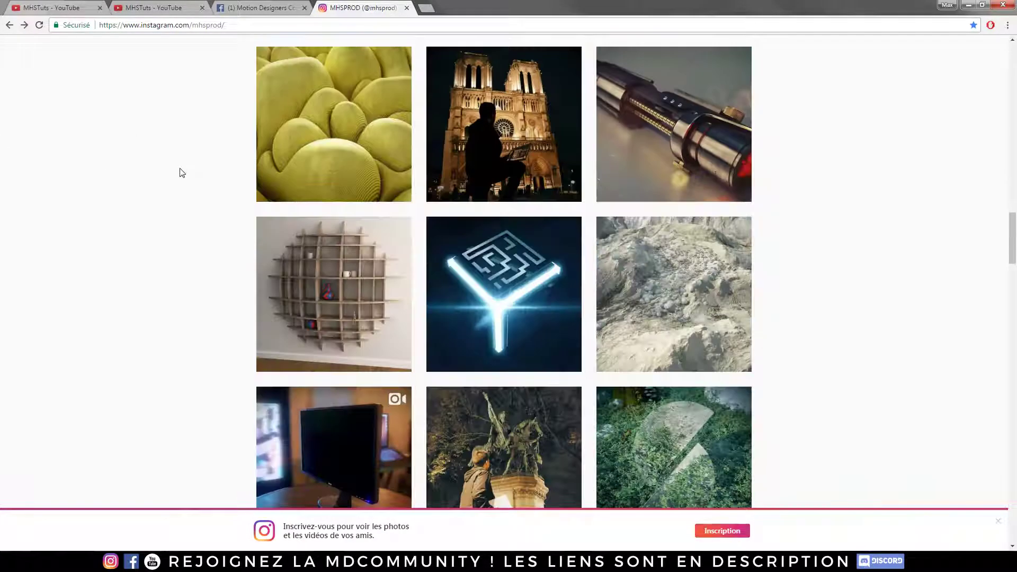
scroll(172, 180, down, 20)
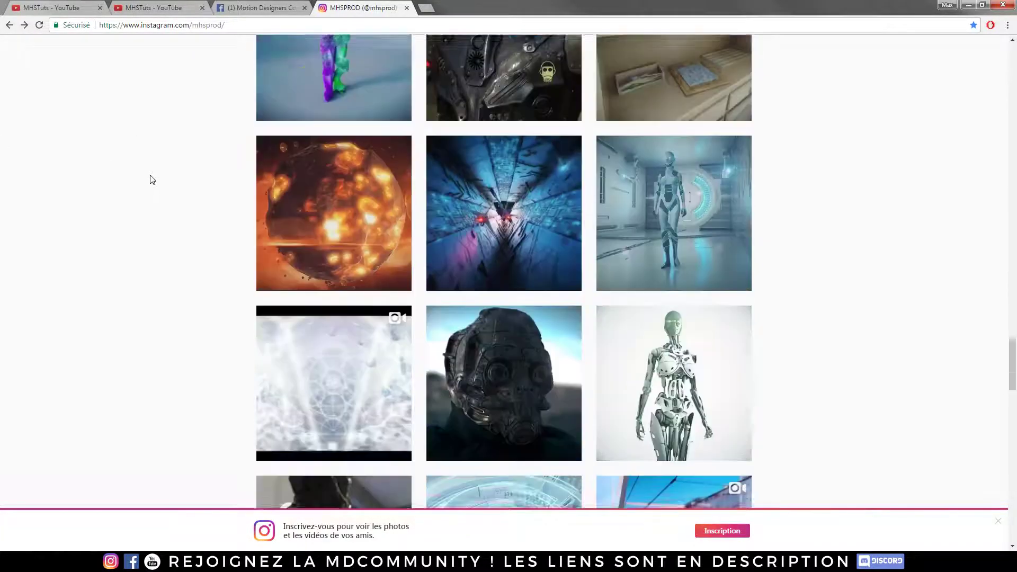
scroll(142, 177, down, 15)
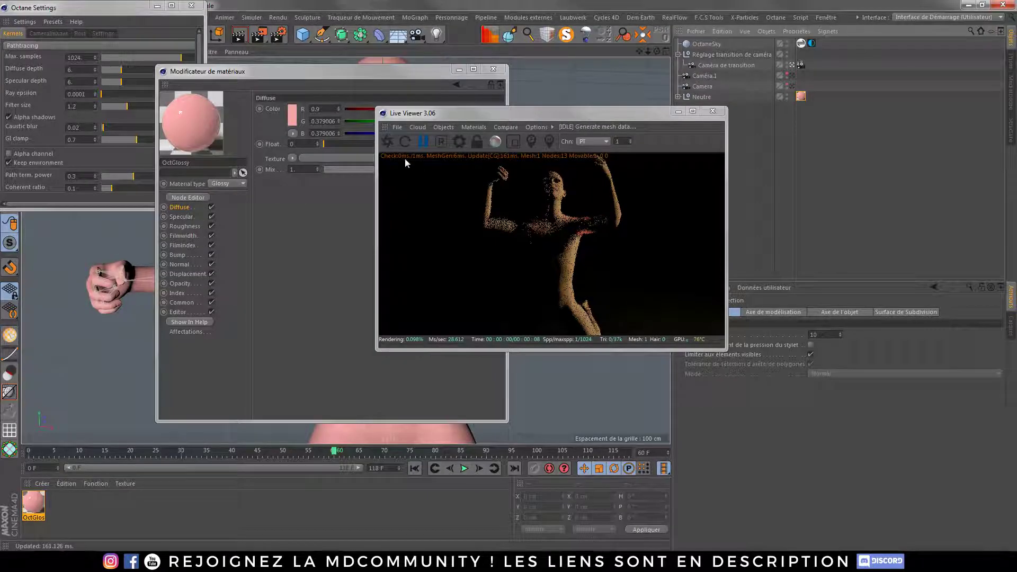
Back in Cinema 4D, start the Octane live render of the character and play the animation from frame 60
click(387, 142)
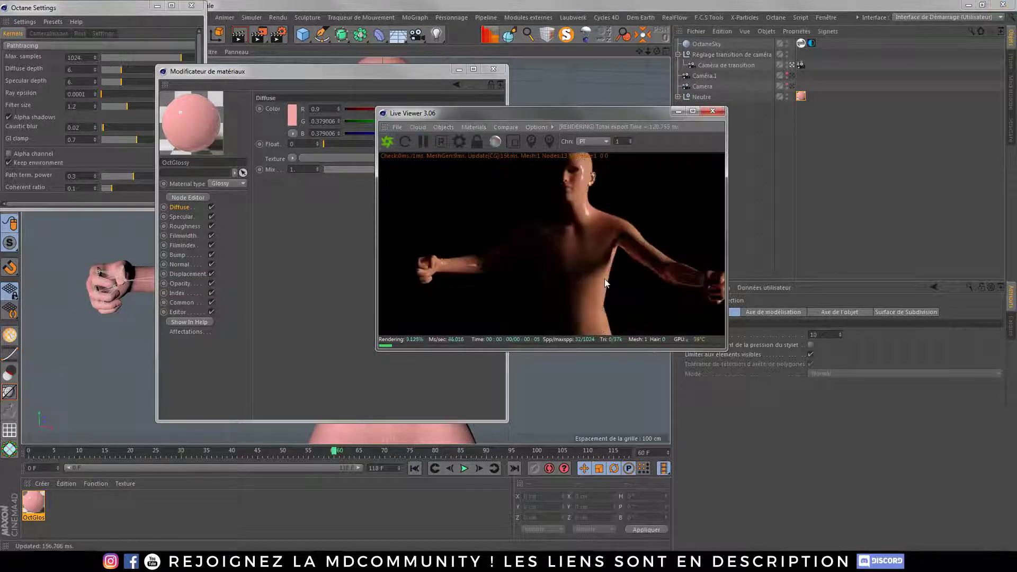
click(463, 468)
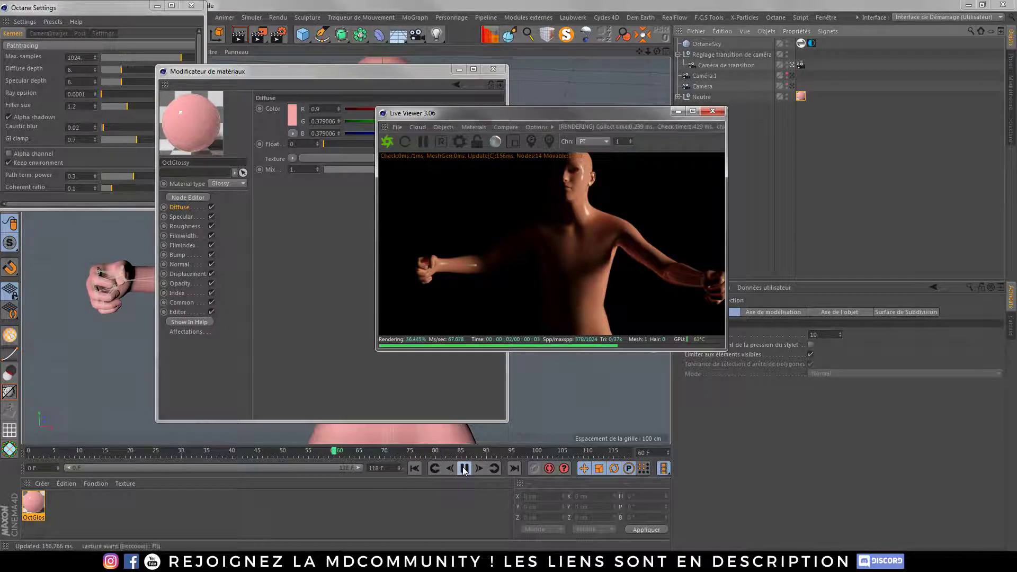